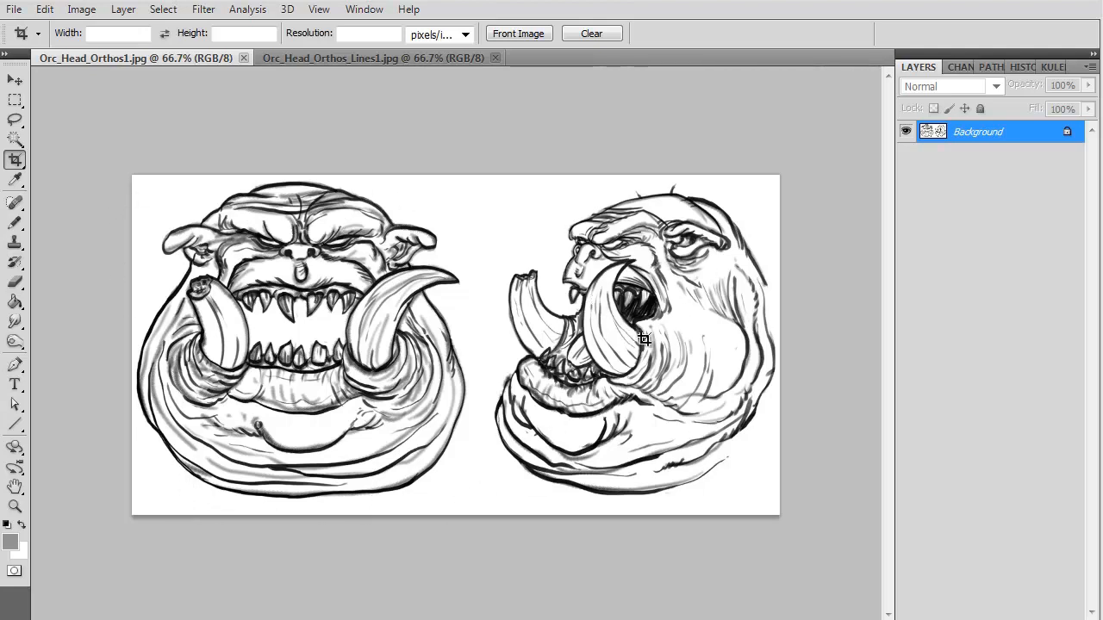
- Compare the shaded orc head drawing in Orc_Head_Orthos1.jpg with the line version in Orc_Head_Orthos_Lines1.jpg
click(325, 59)
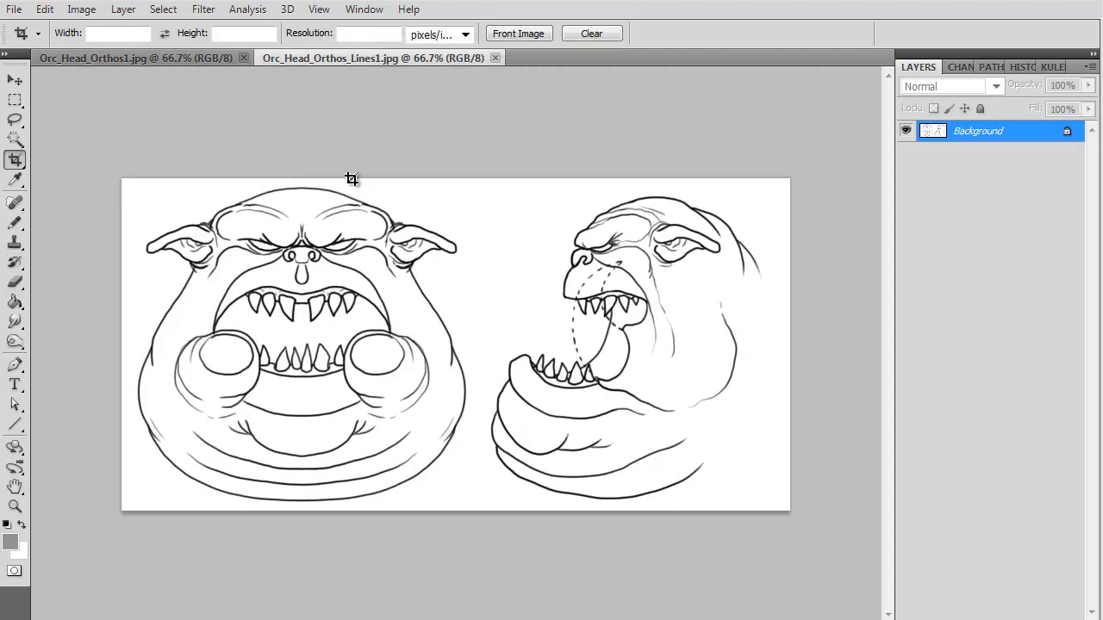
click(192, 59)
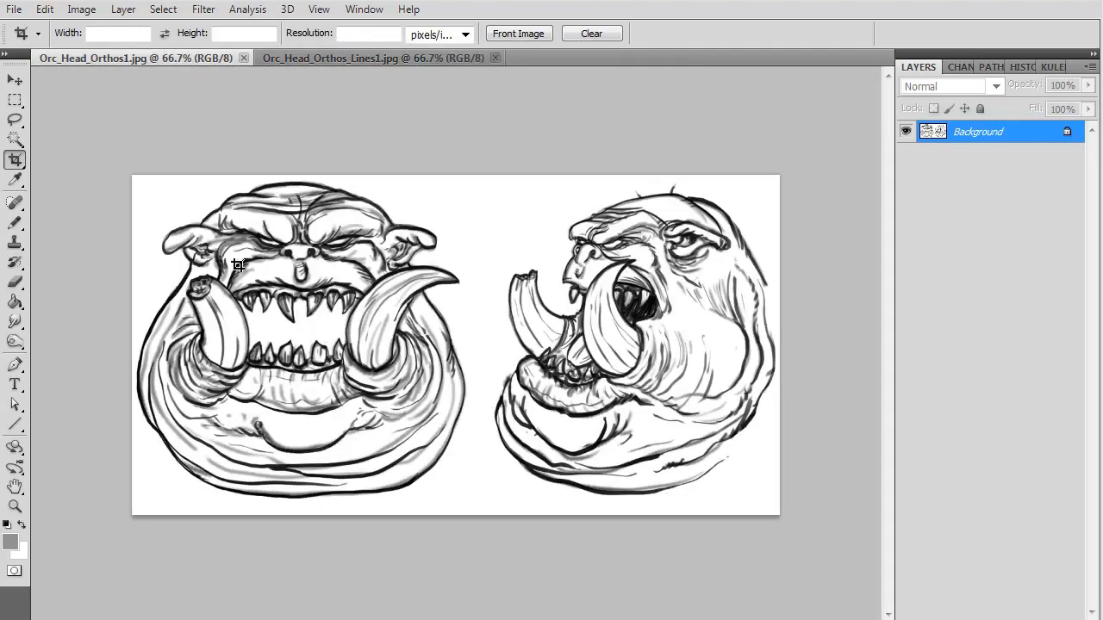
click(313, 60)
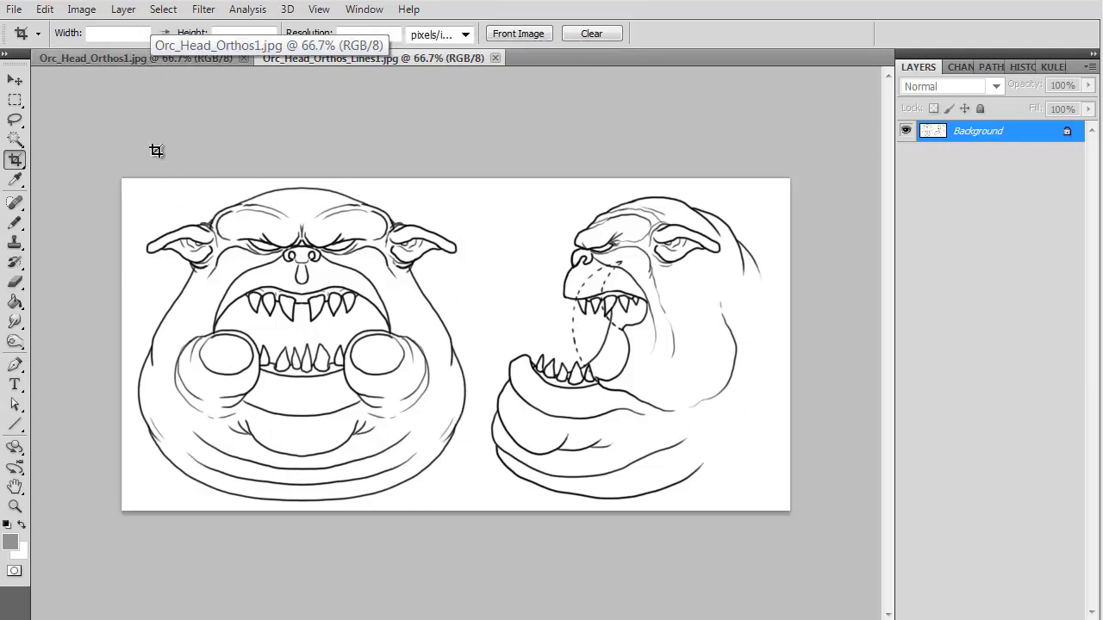
click(115, 60)
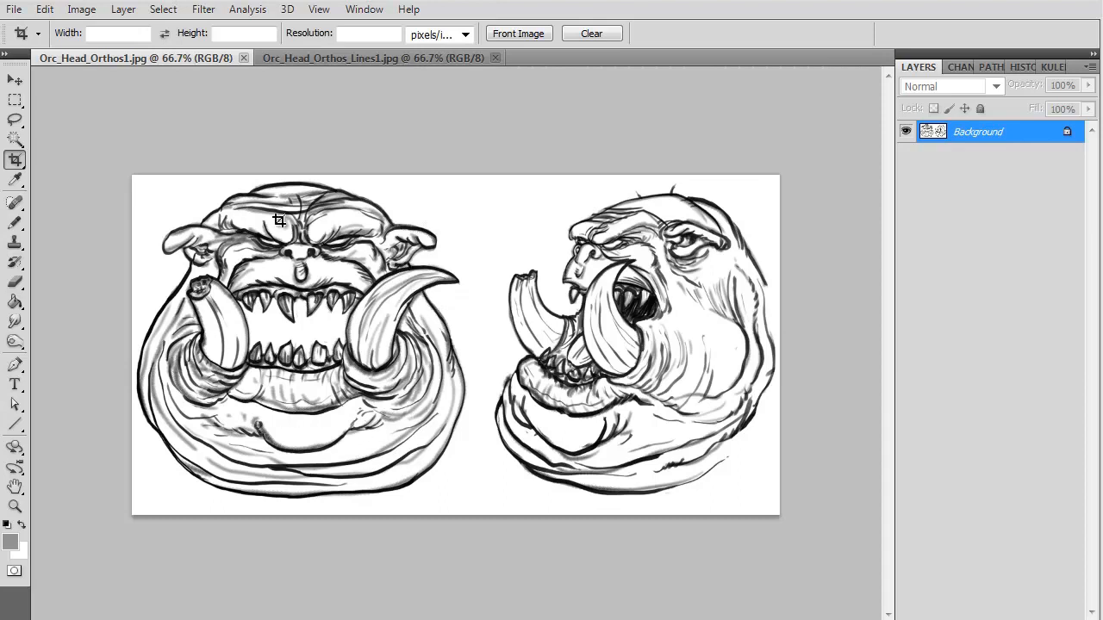
click(336, 59)
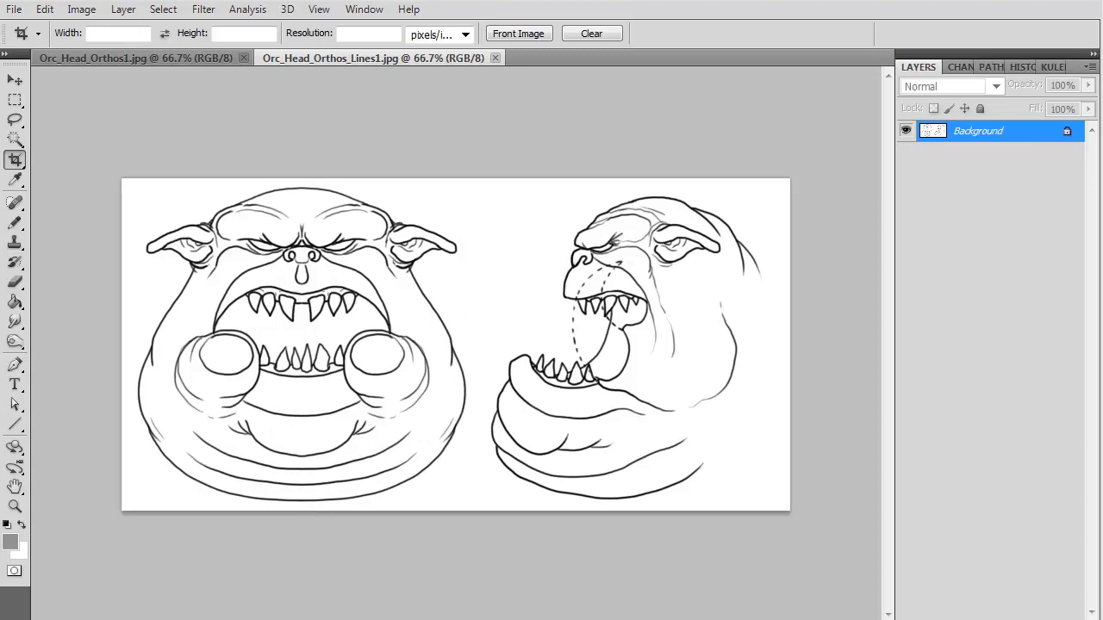
- Switch to 3ds Max and examine the front orc head reference plane, checking it against the line drawing in Photoshop
key(alt+Tab)
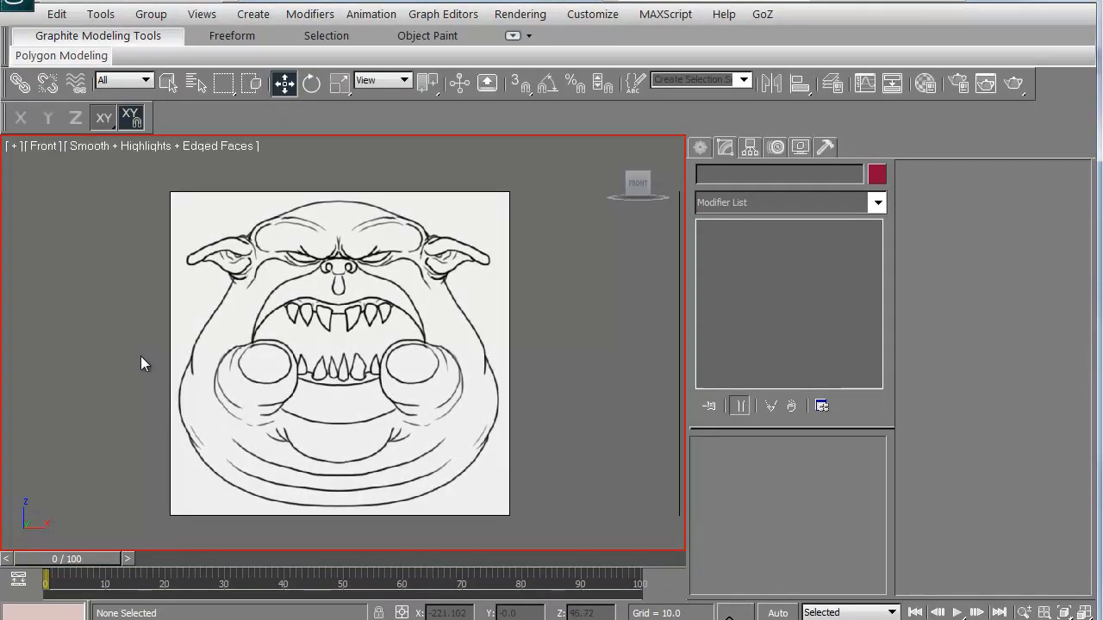
scroll(165, 355, down, 2)
middle_drag(153, 360, 163, 356)
scroll(163, 356, up, 1)
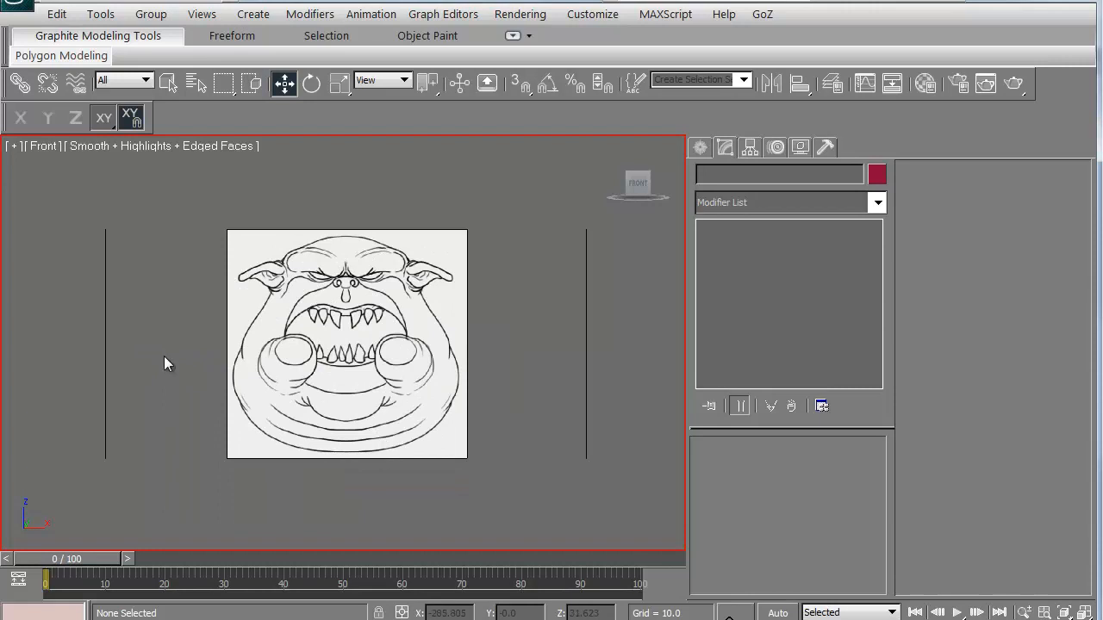
middle_drag(244, 403, 249, 394)
scroll(251, 395, up, 1)
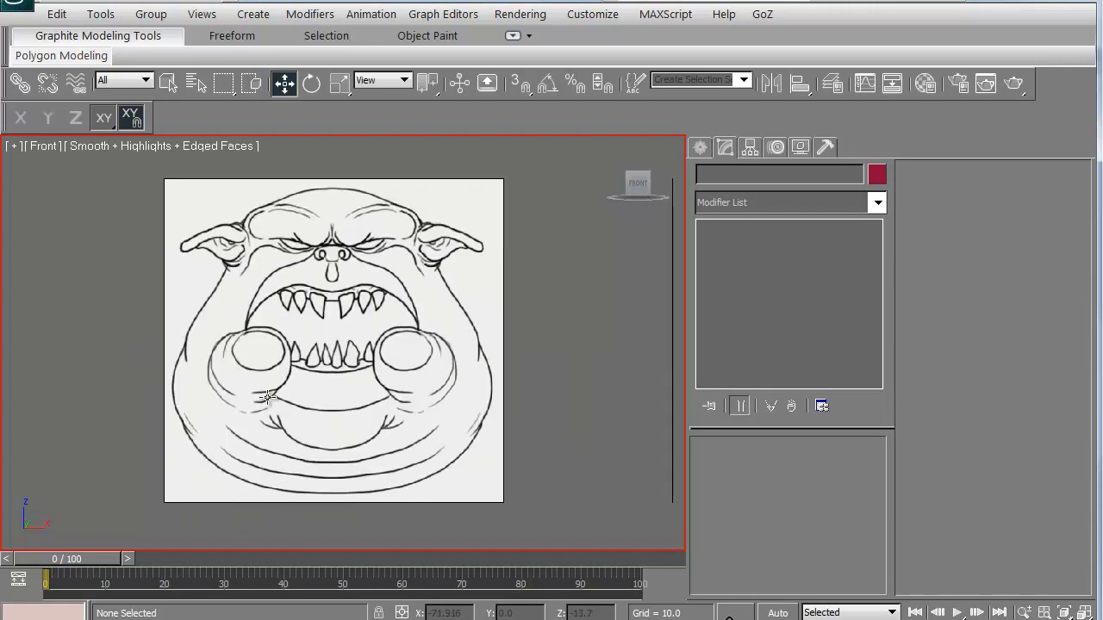
scroll(268, 396, down, 1)
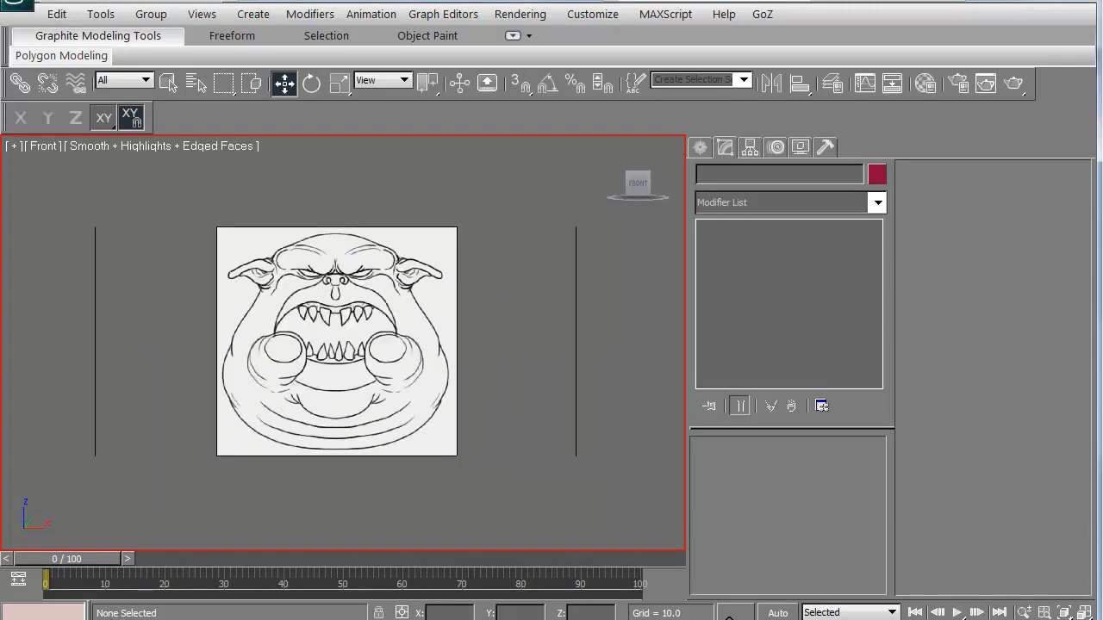
key(alt+Tab)
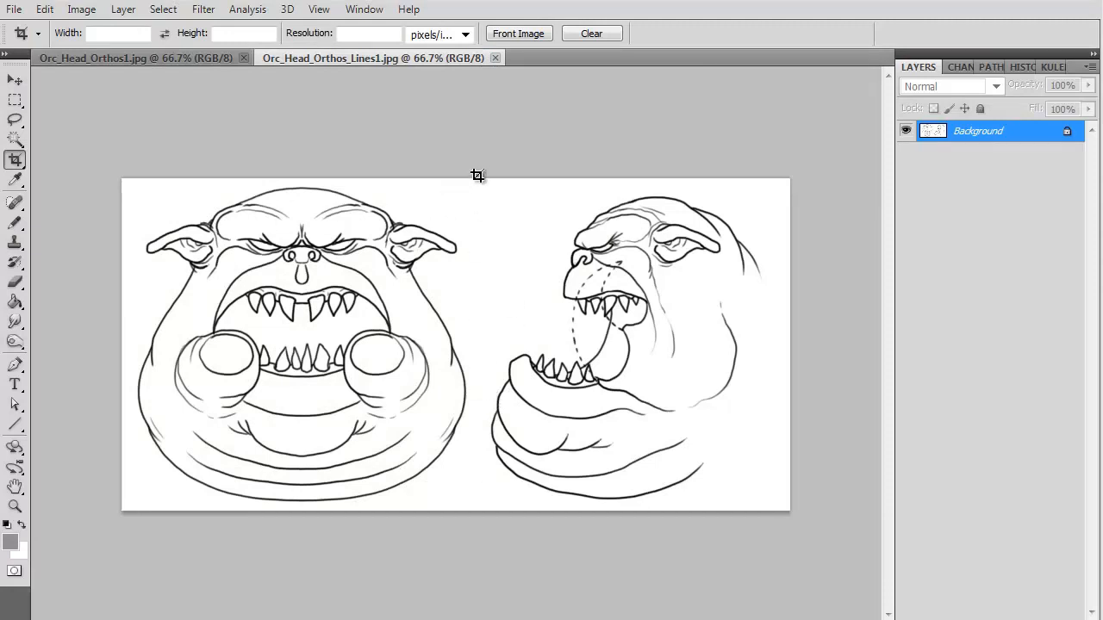
key(alt+Tab)
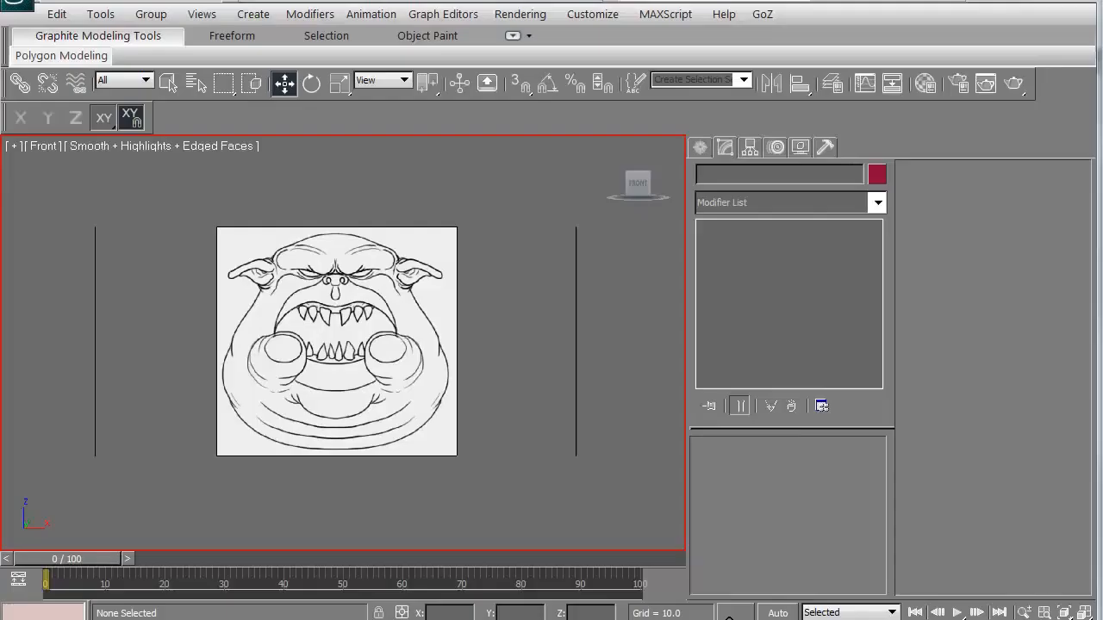
- Select the Orc_Schematic reference object and inspect its side drawings in the Right and Left views
click(330, 349)
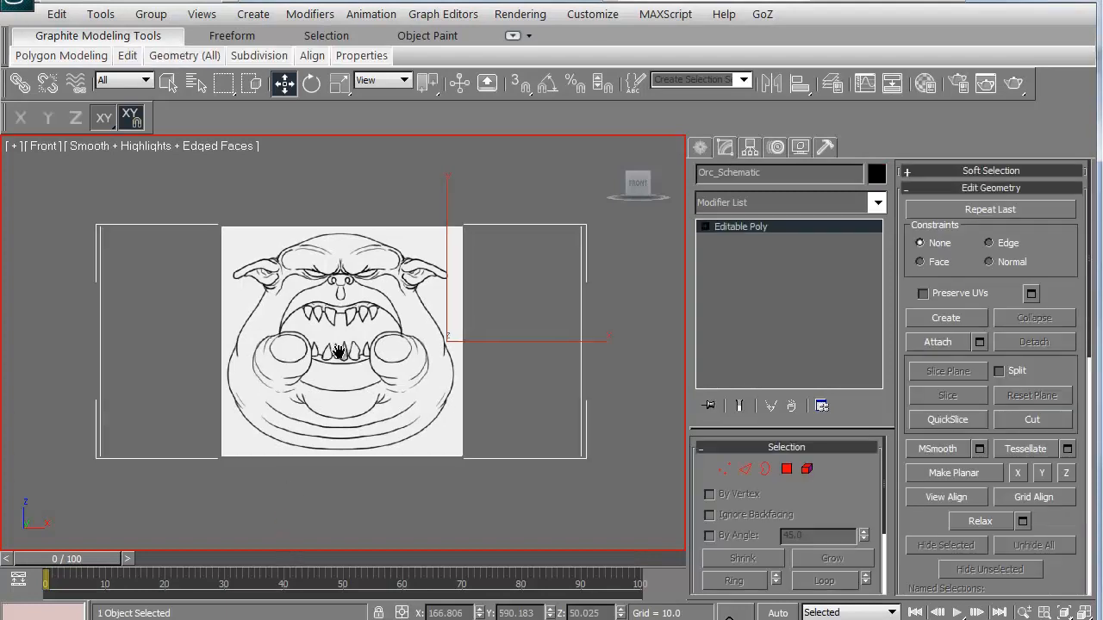
middle_drag(330, 349, 340, 362)
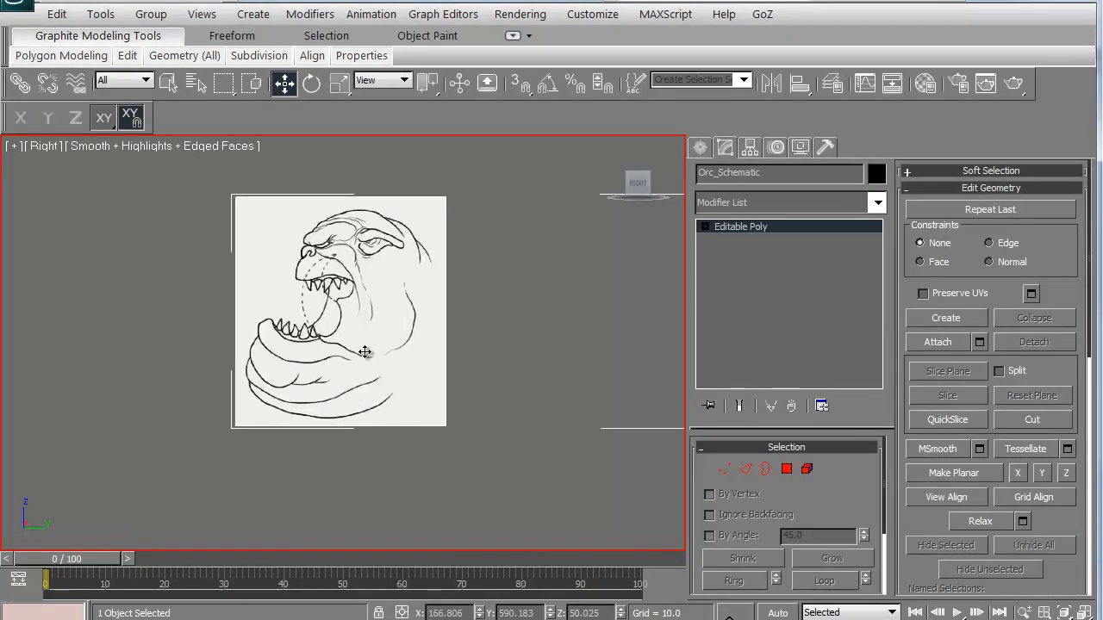
middle_drag(340, 362, 347, 372)
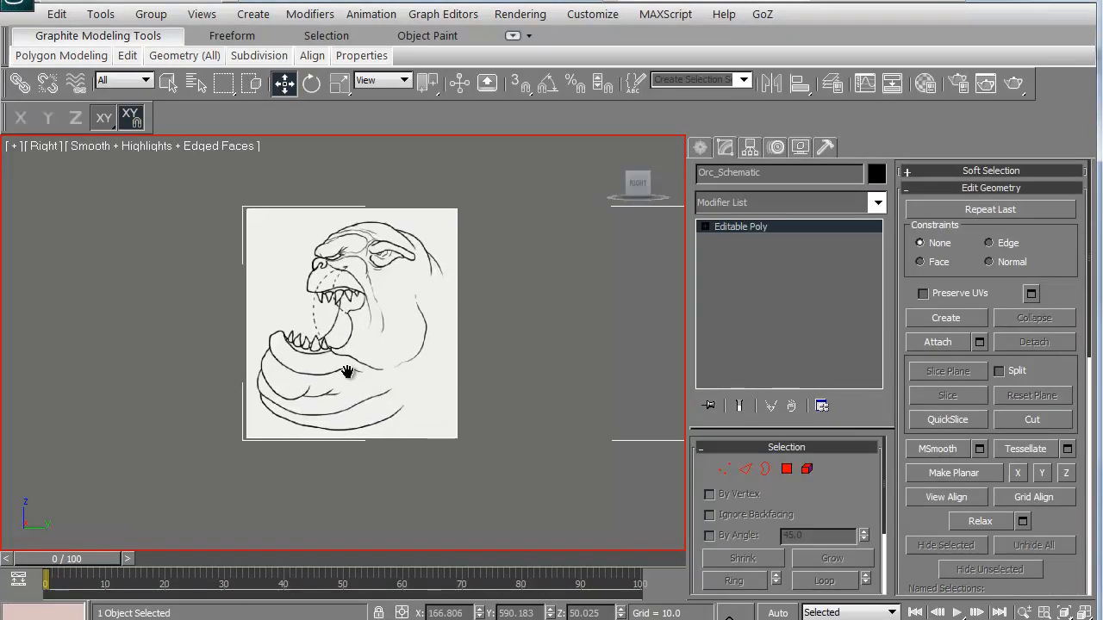
key(l)
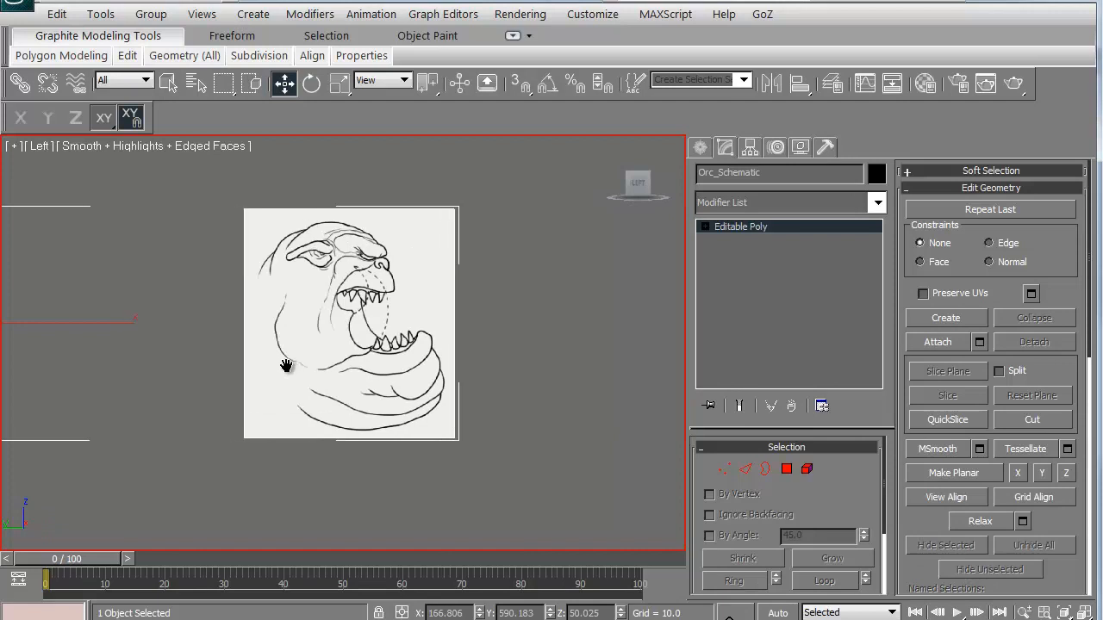
middle_drag(284, 362, 326, 362)
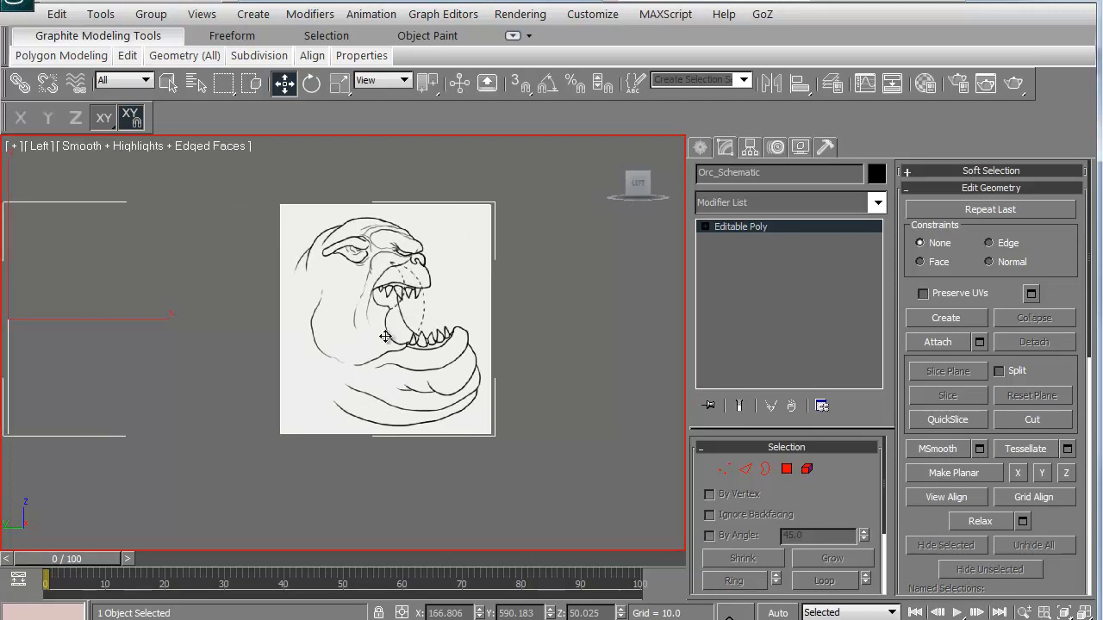
- Inspect how the reference planes are arranged in the Front and Perspective views, and clear the selection
key(f)
scroll(315, 350, down, 2)
middle_drag(309, 363, 356, 374)
key(p)
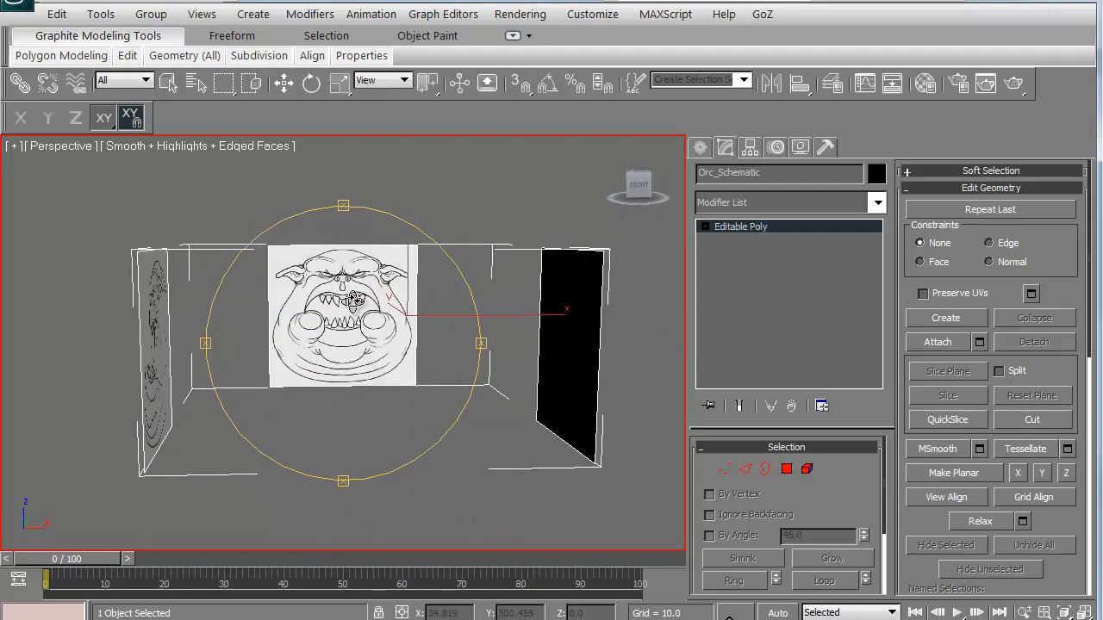
click(283, 83)
click(311, 168)
- Examine the orc head's line drawing in the Front and Right views, ending in the Front view
key(f)
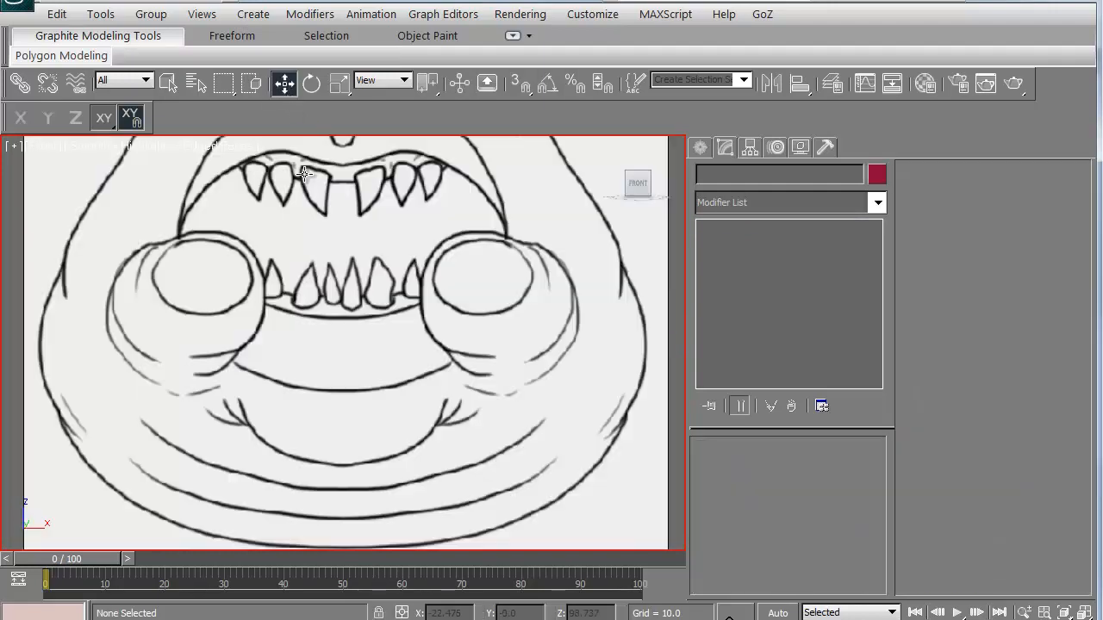
scroll(284, 289, down, 2)
scroll(288, 290, down, 4)
middle_drag(310, 293, 316, 306)
scroll(317, 306, up, 2)
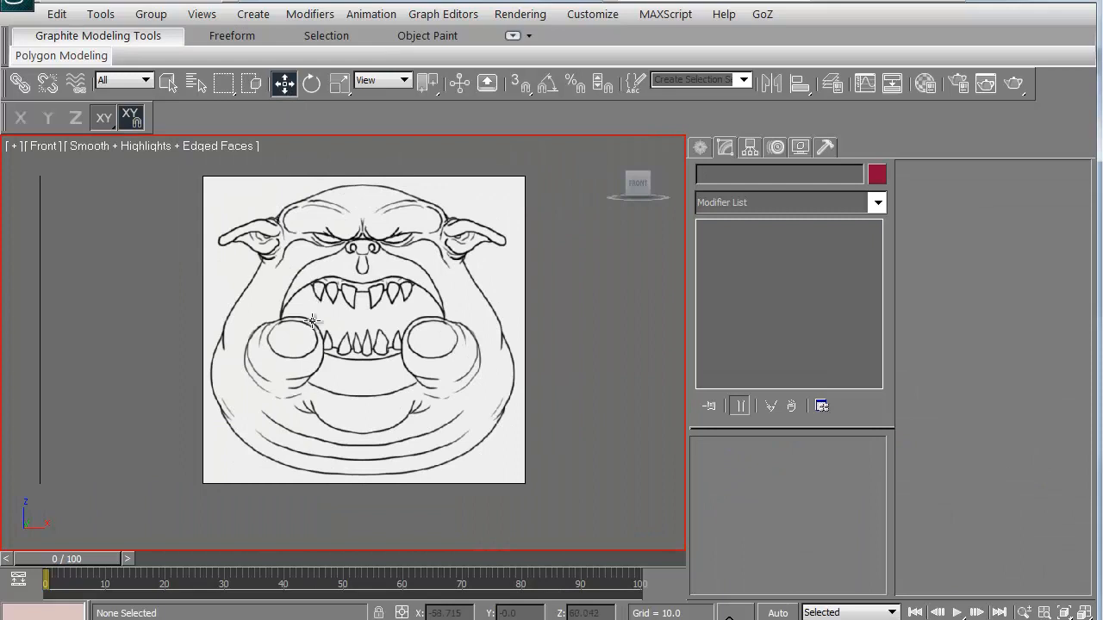
middle_drag(317, 353, 320, 370)
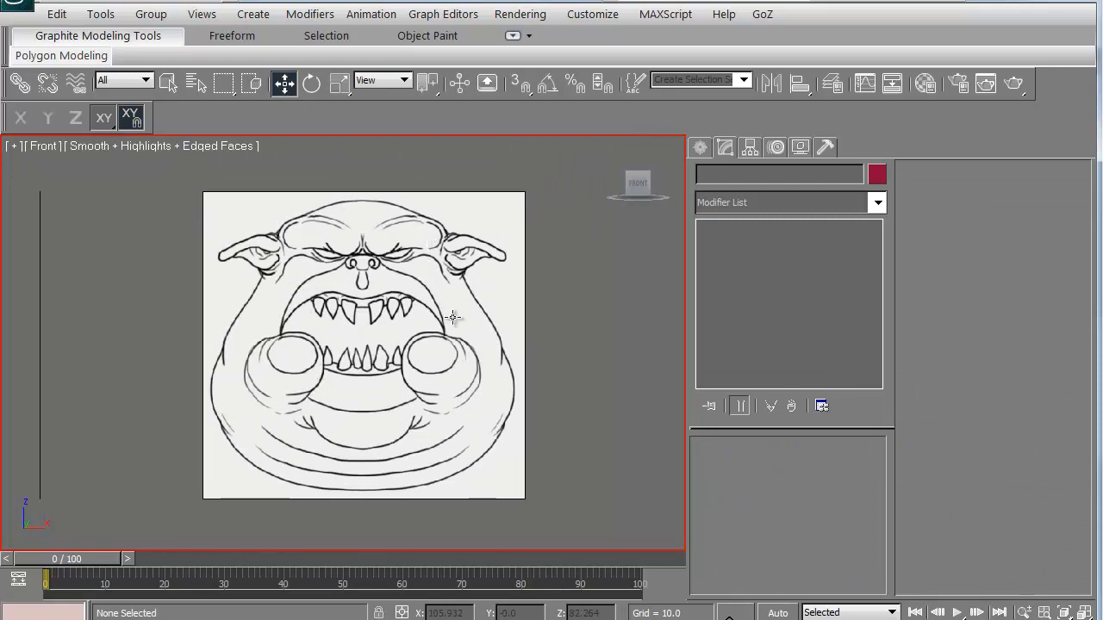
scroll(338, 396, down, 2)
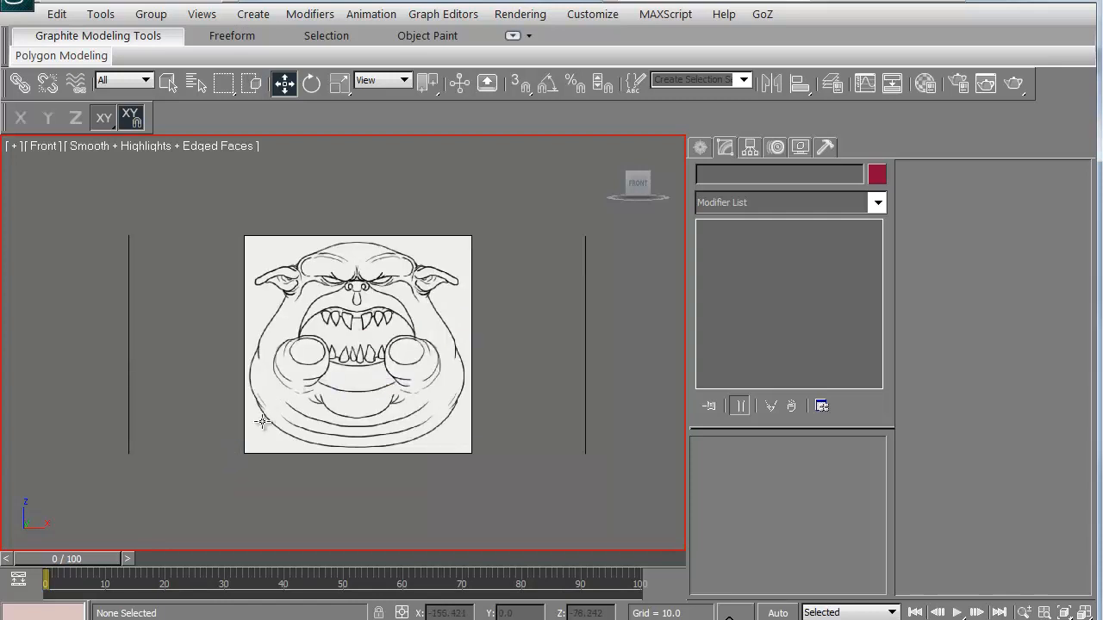
scroll(262, 421, up, 2)
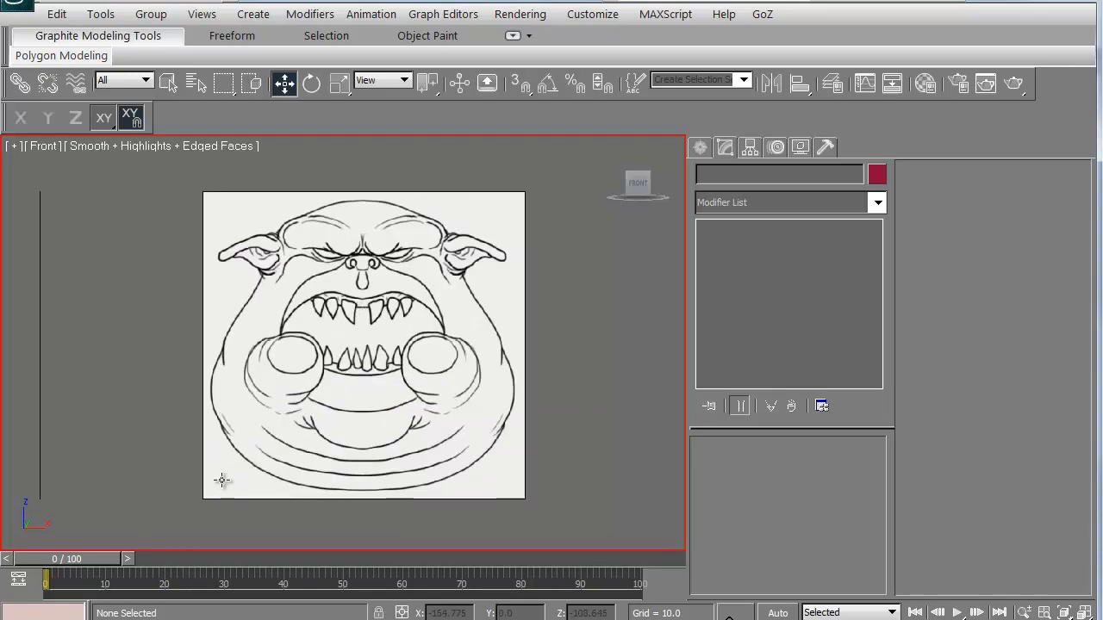
key(r)
middle_drag(219, 369, 230, 391)
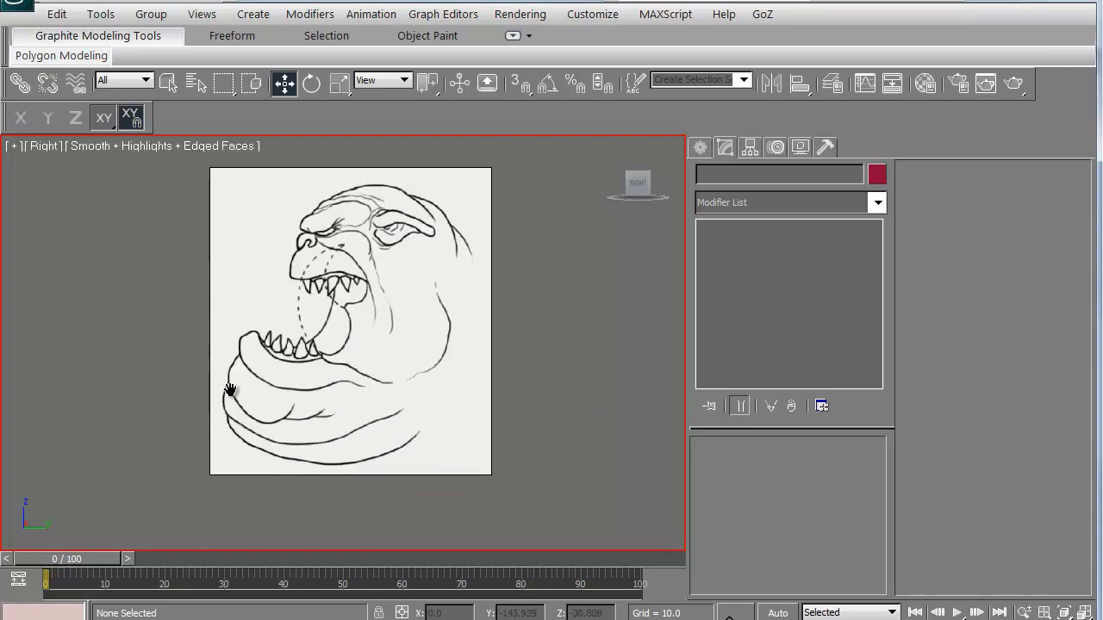
key(f)
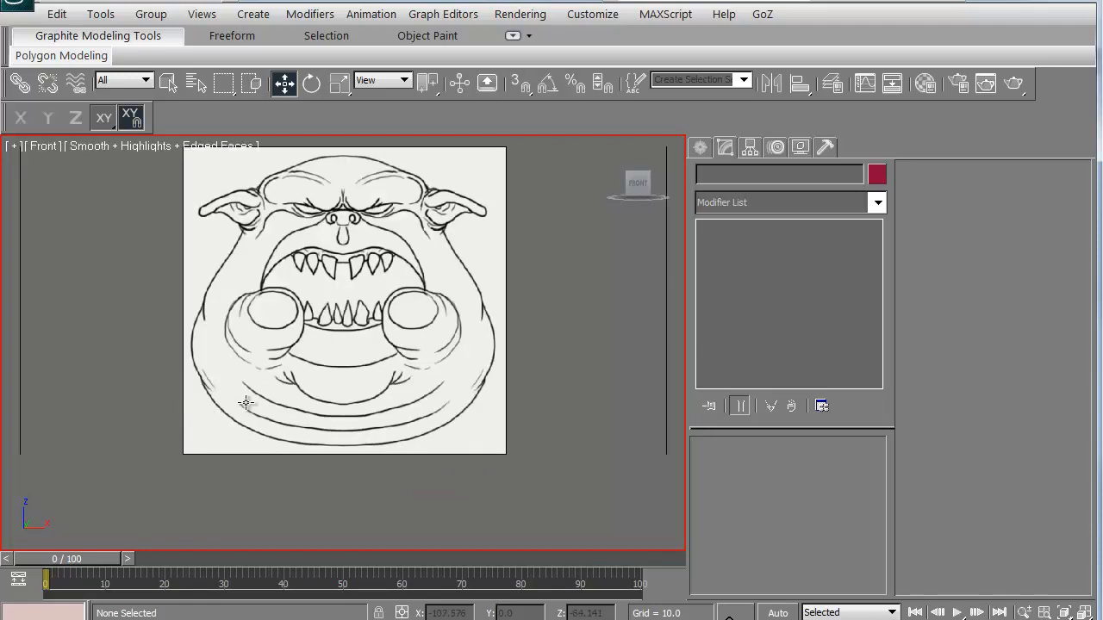
middle_drag(301, 362, 329, 381)
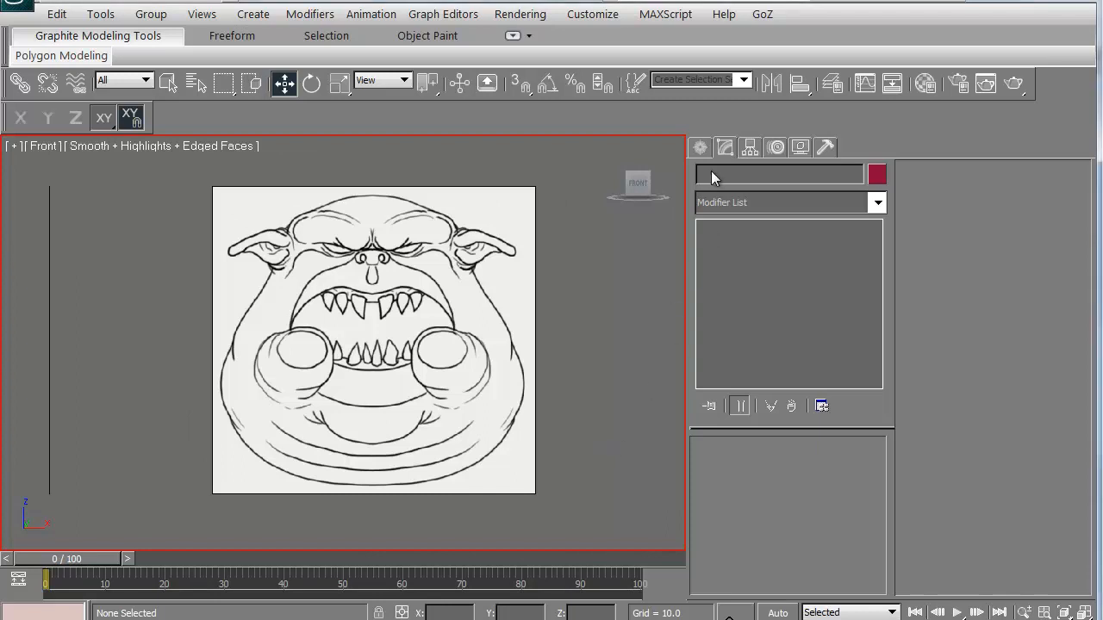
- Create a plane about 15.7 long and 31.3 wide over the orc's brow, just beside the centre line, in the Front view
click(699, 150)
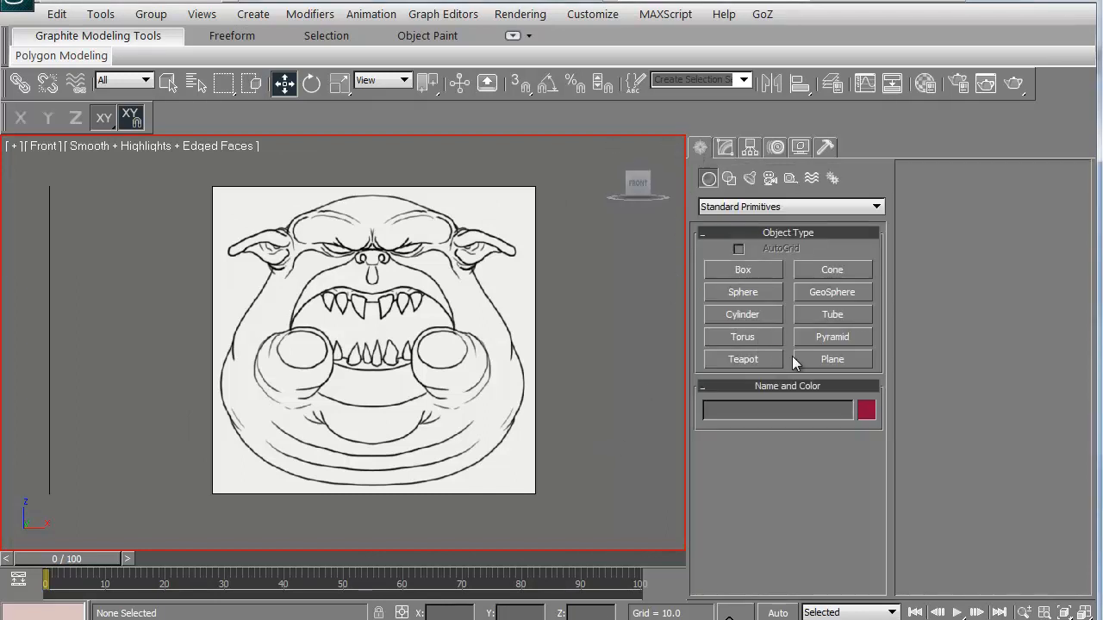
click(830, 360)
middle_drag(355, 326, 357, 369)
scroll(347, 420, up, 5)
scroll(347, 420, up, 5)
middle_drag(347, 419, 207, 431)
drag(250, 283, 356, 336)
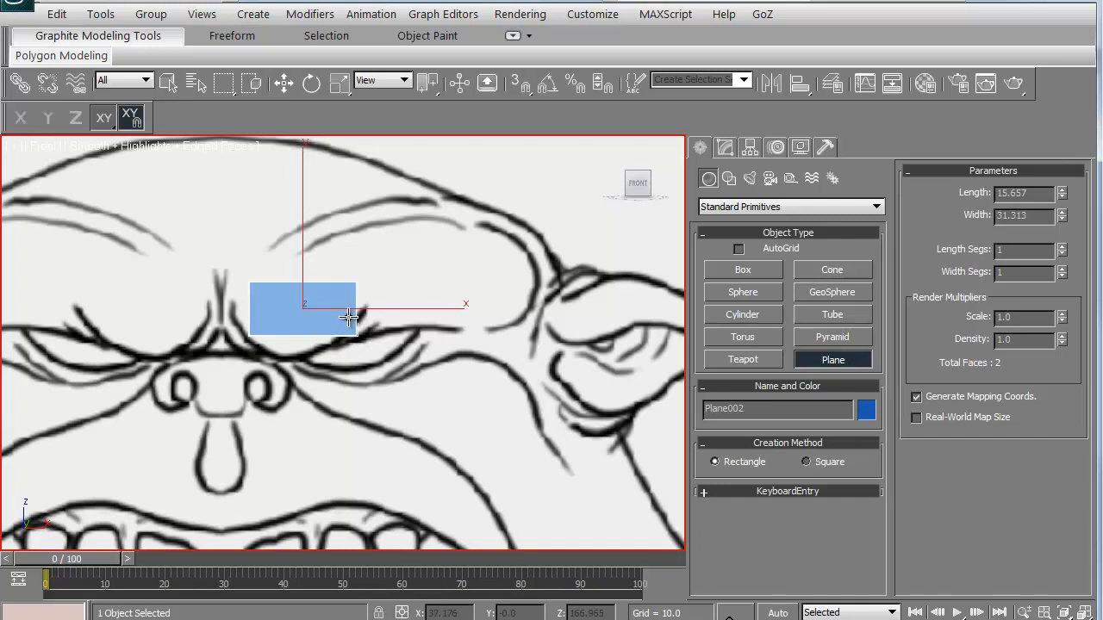
right_click(349, 317)
- Convert the new brow plane to an Editable Poly
right_click(349, 317)
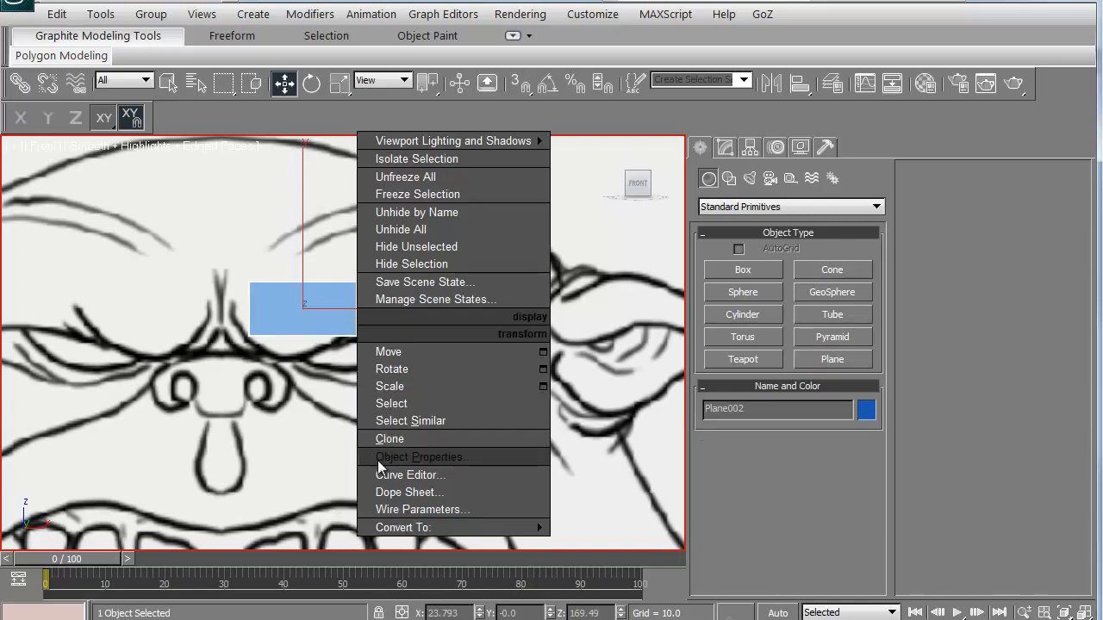
mouse_move(401, 530)
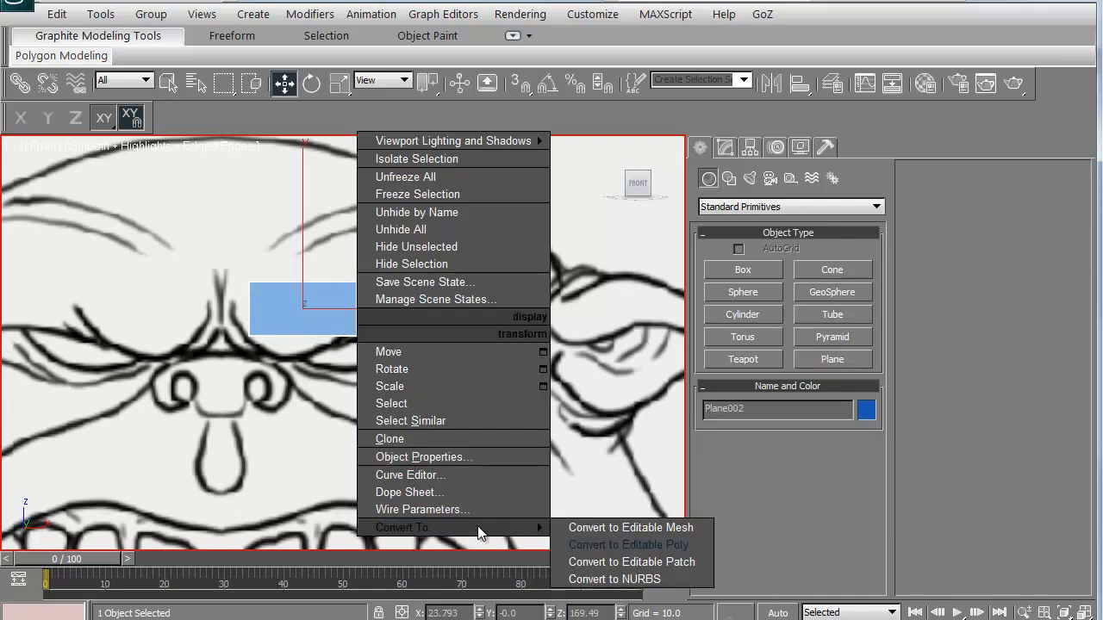
click(587, 546)
middle_drag(308, 430, 360, 420)
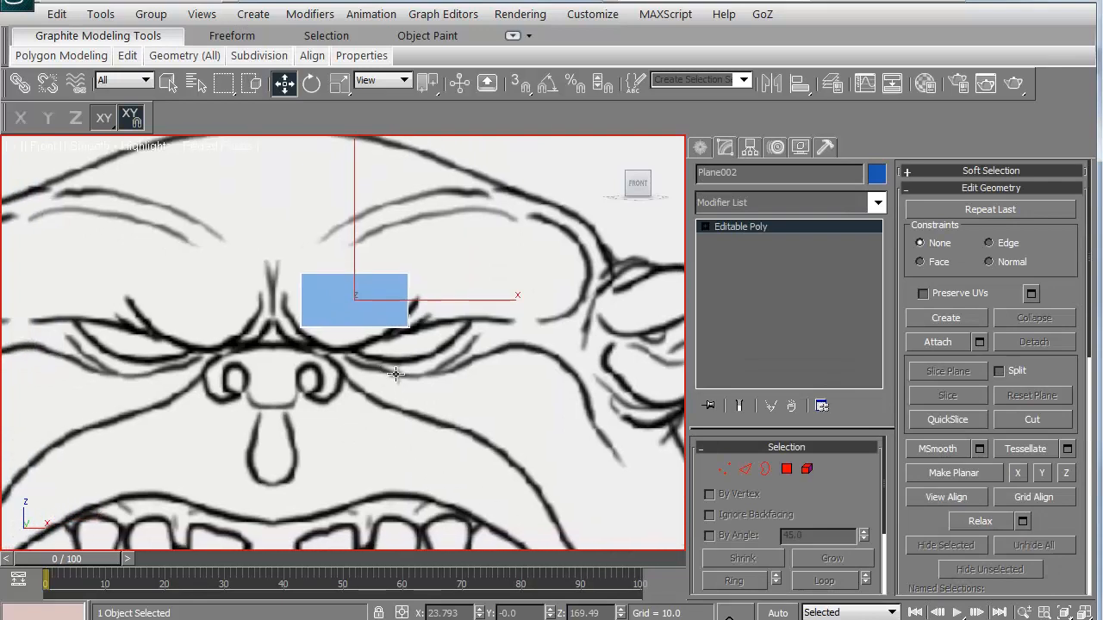
- Set the dark blue 13 - Default material to an opacity of 30 and assign it to the brow plane
key(m)
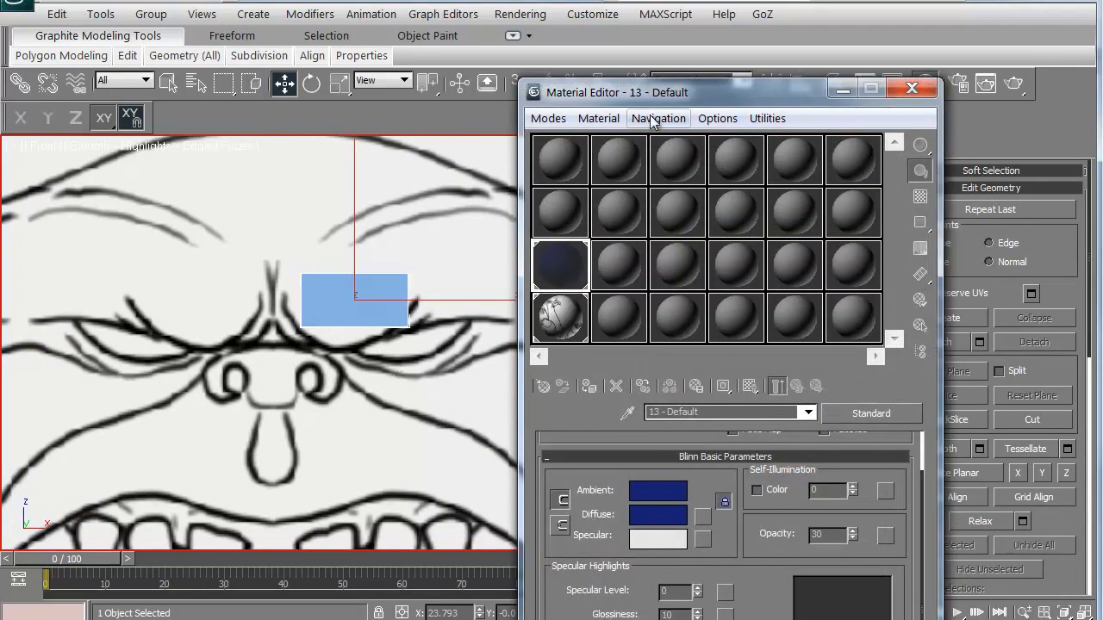
drag(642, 99, 548, 26)
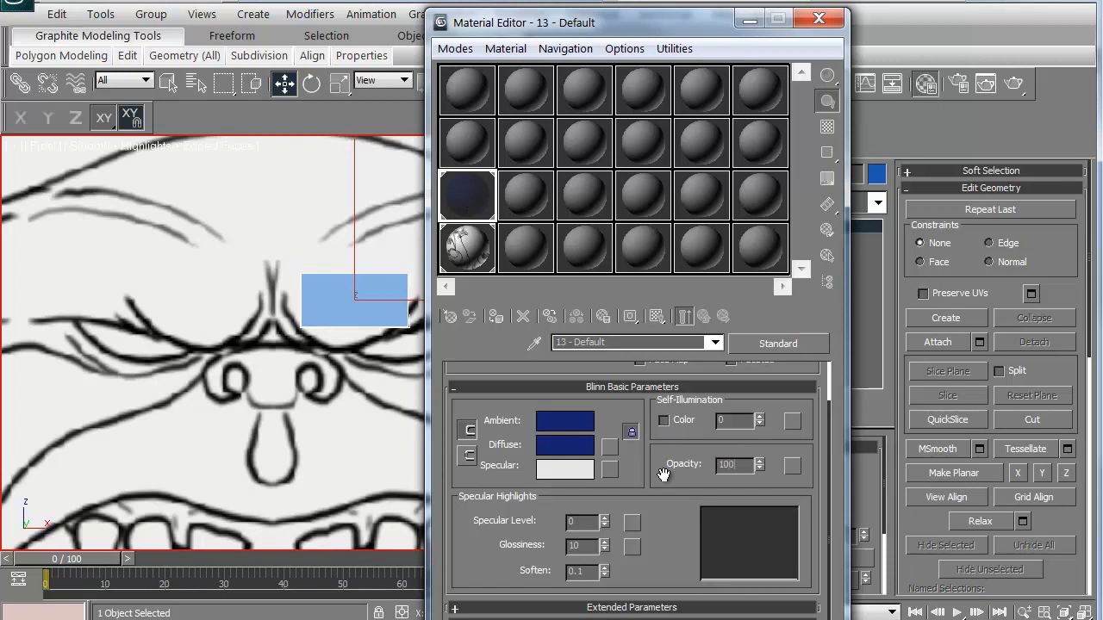
key(Return)
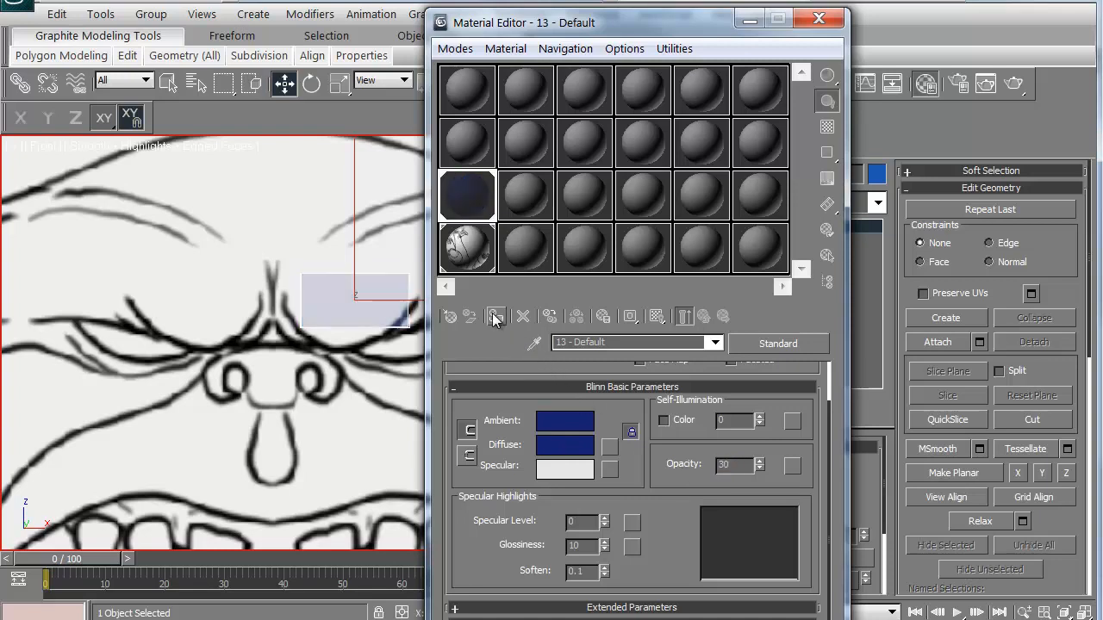
click(818, 18)
- Examine the translucent plane against the brow, eye and nose-bridge lines of the front reference
scroll(382, 296, up, 3)
middle_drag(381, 296, 383, 336)
scroll(357, 349, up, 1)
scroll(395, 321, down, 1)
scroll(383, 336, down, 1)
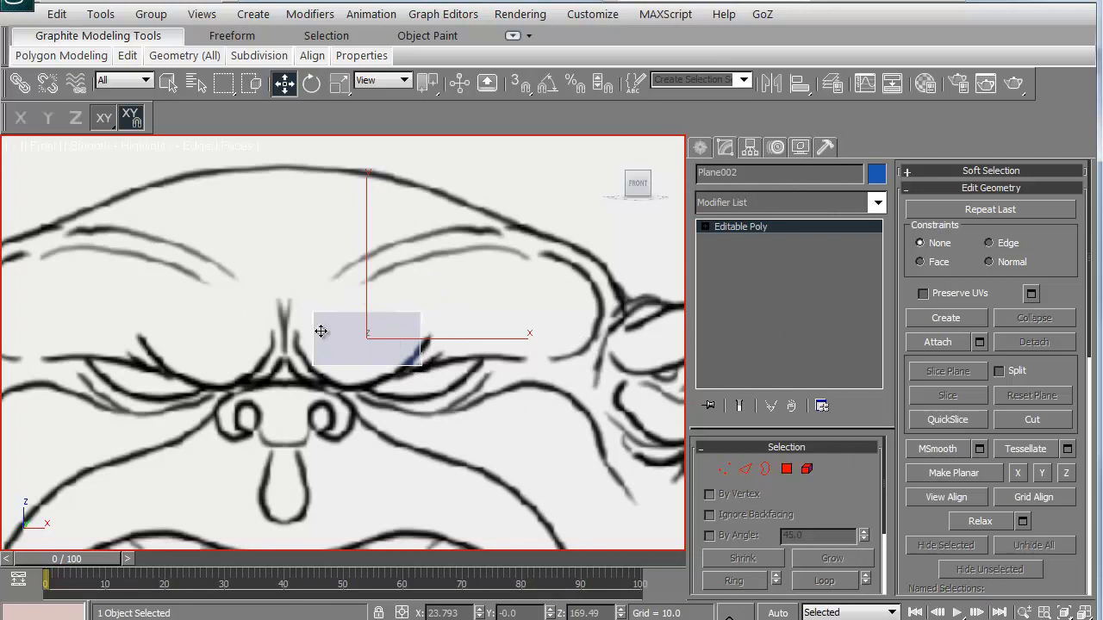
scroll(300, 374, down, 1)
mouse_move(299, 374)
middle_down()
mouse_move(319, 364)
mouse_move(314, 376)
middle_up()
scroll(318, 365, up, 1)
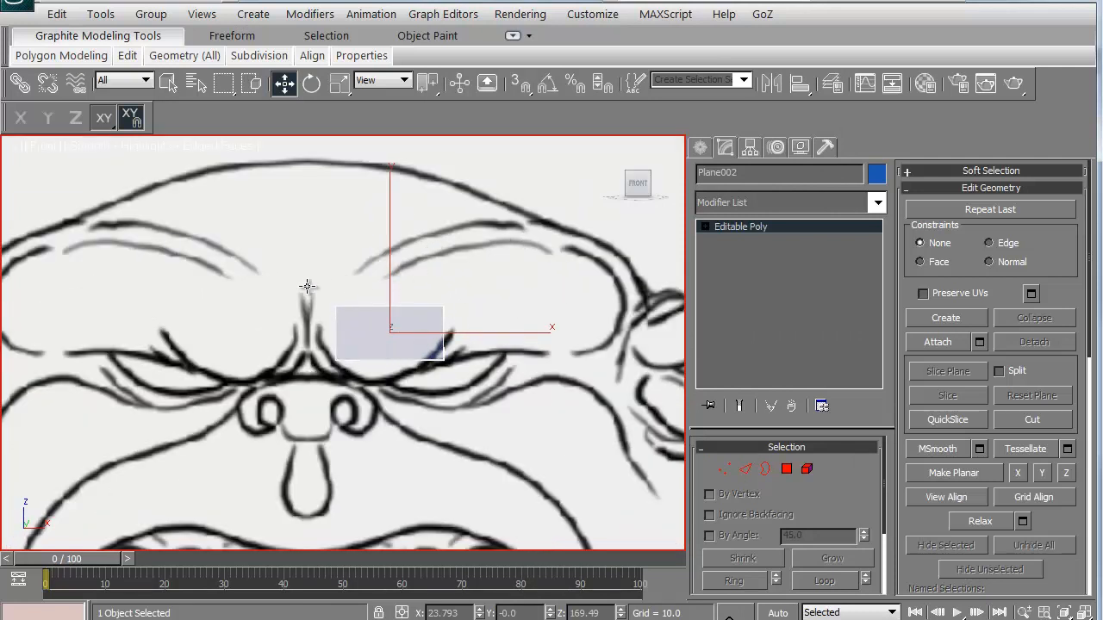
- Move the brow plane's four corner vertices into a tilted quad spanning the inner brow from the eye line to the upper brow crease
click(724, 469)
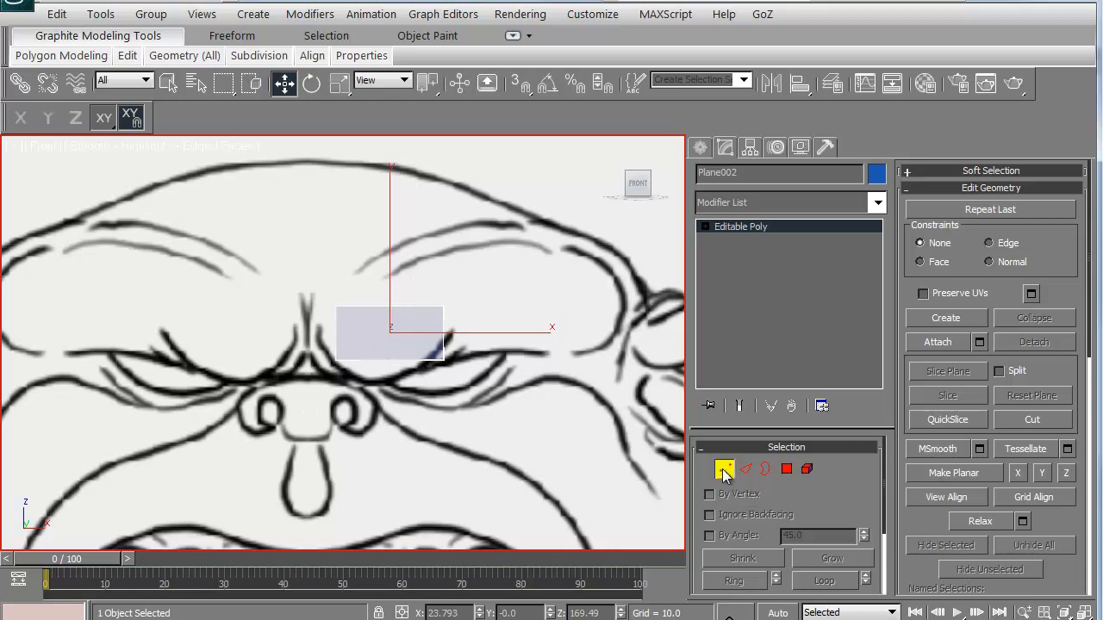
drag(349, 363, 368, 386)
drag(414, 239, 463, 362)
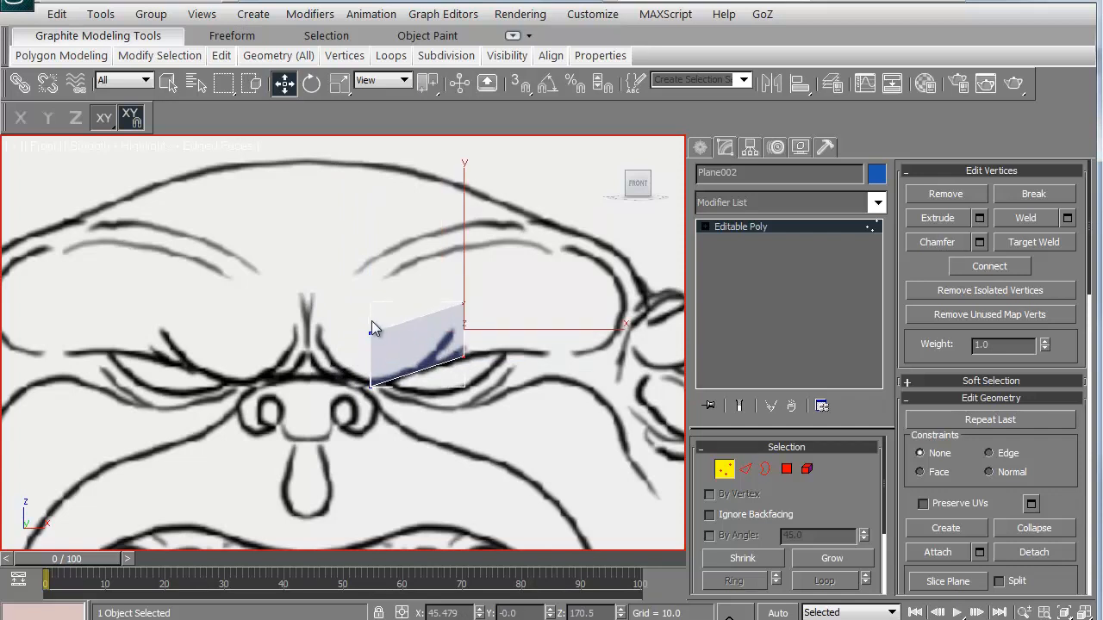
click(371, 330)
drag(371, 334, 335, 287)
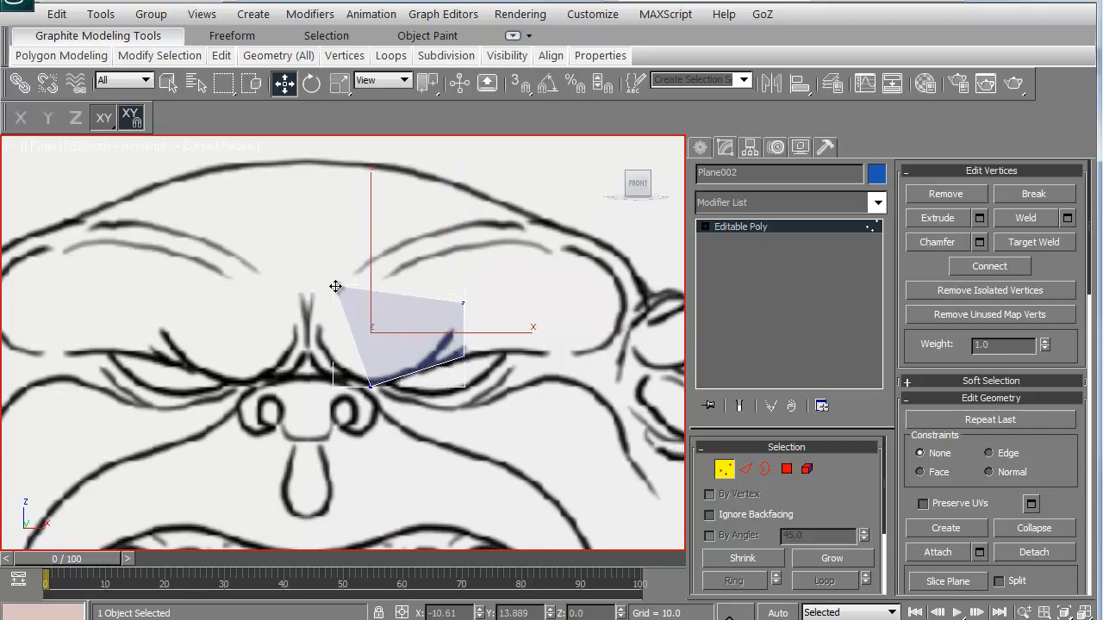
click(462, 303)
drag(460, 302, 436, 245)
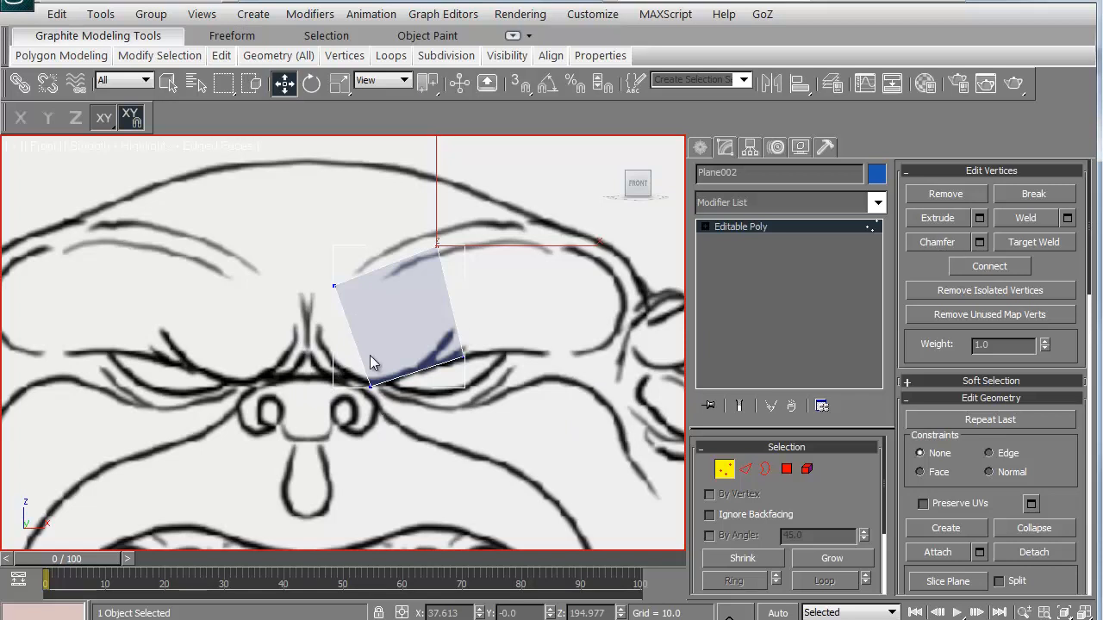
middle_drag(435, 353, 415, 358)
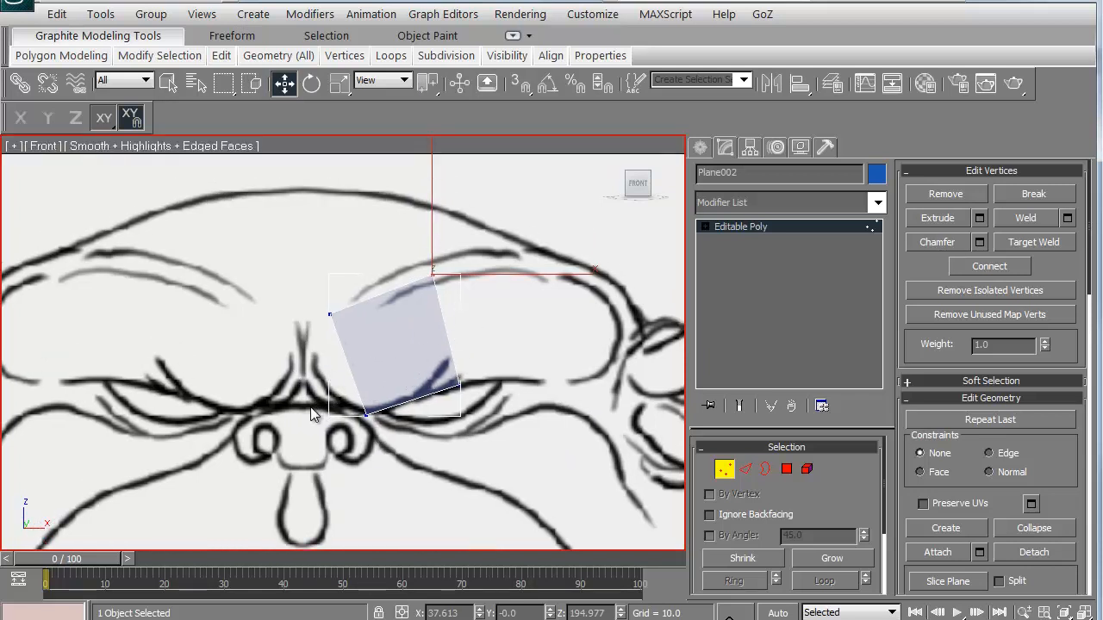
middle_drag(332, 401, 337, 421)
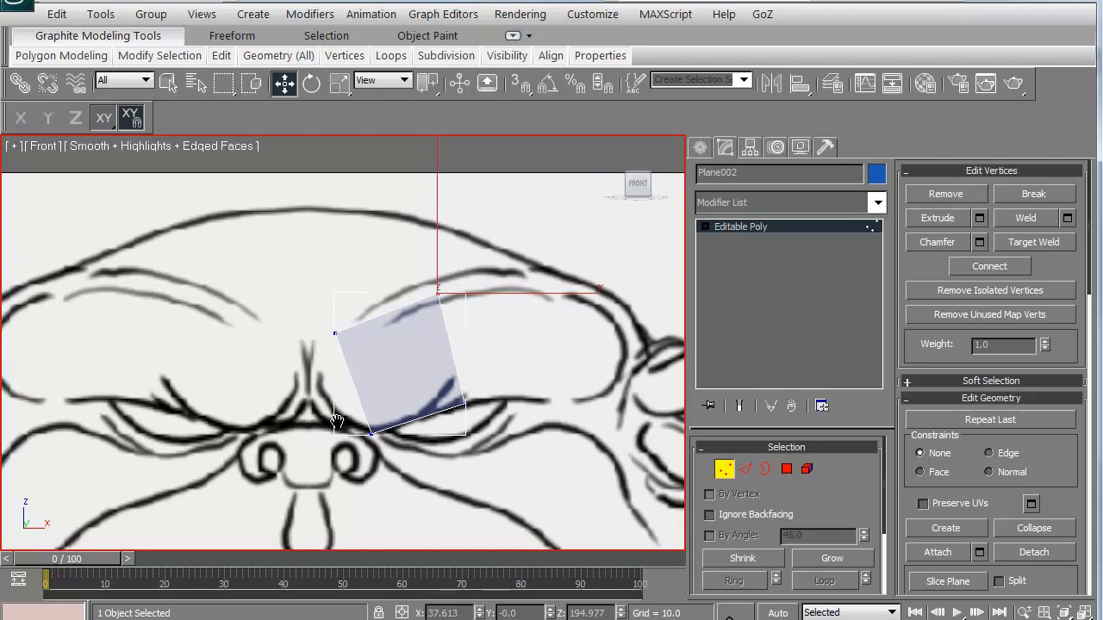
- Extend the plane's outer edge twice along the brow toward the ear, forming a strip of three polygons
click(744, 468)
click(453, 361)
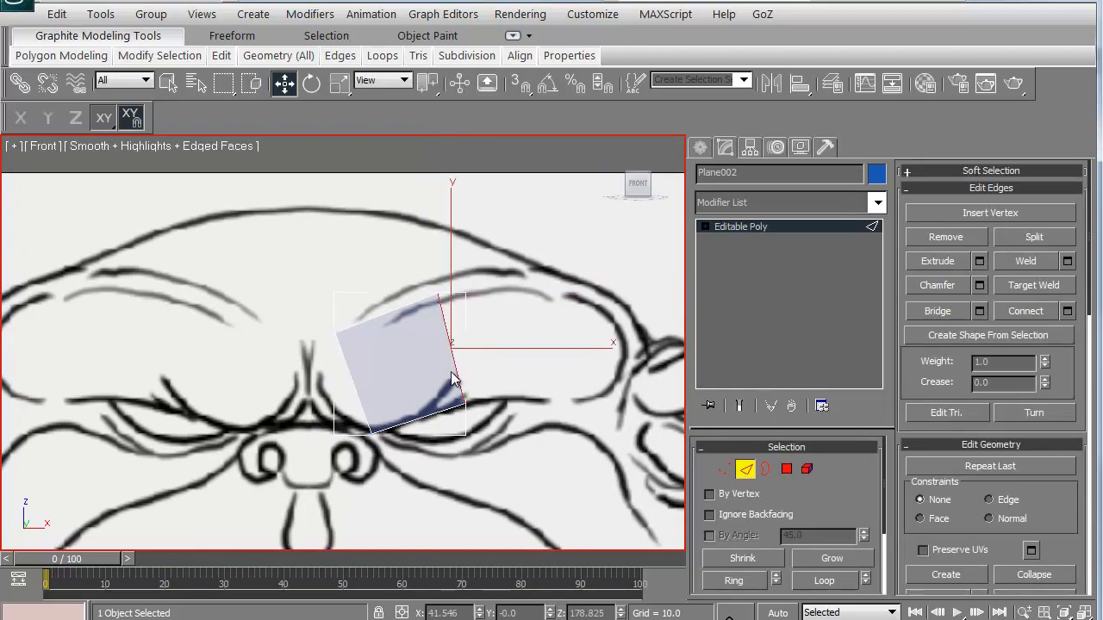
middle_drag(450, 372, 328, 341)
scroll(328, 340, up, 2)
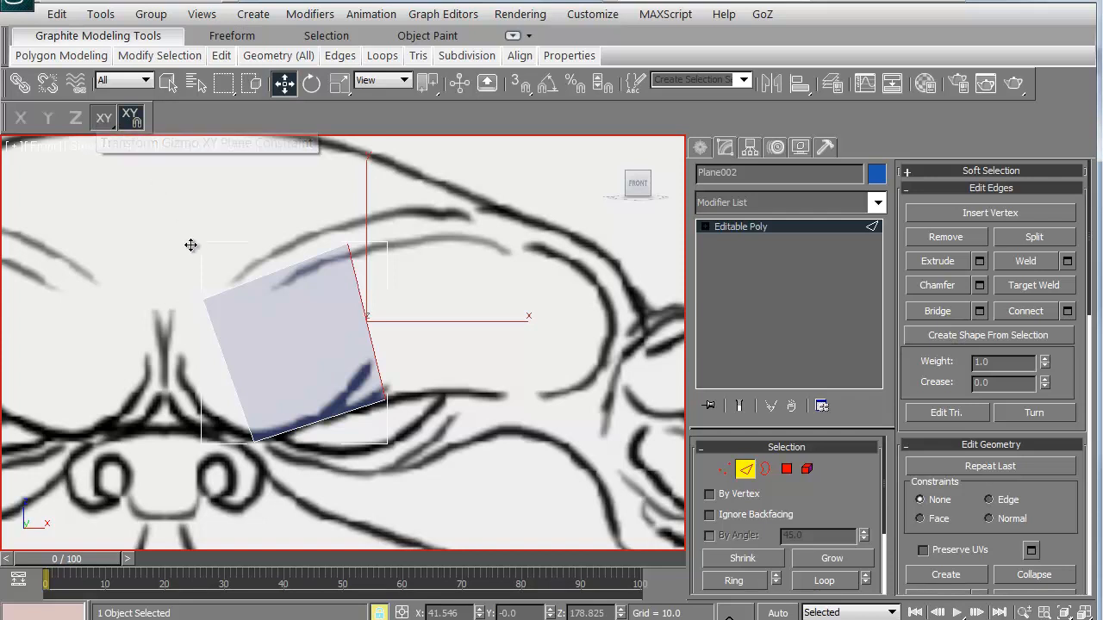
shift+drag(164, 258, 273, 254)
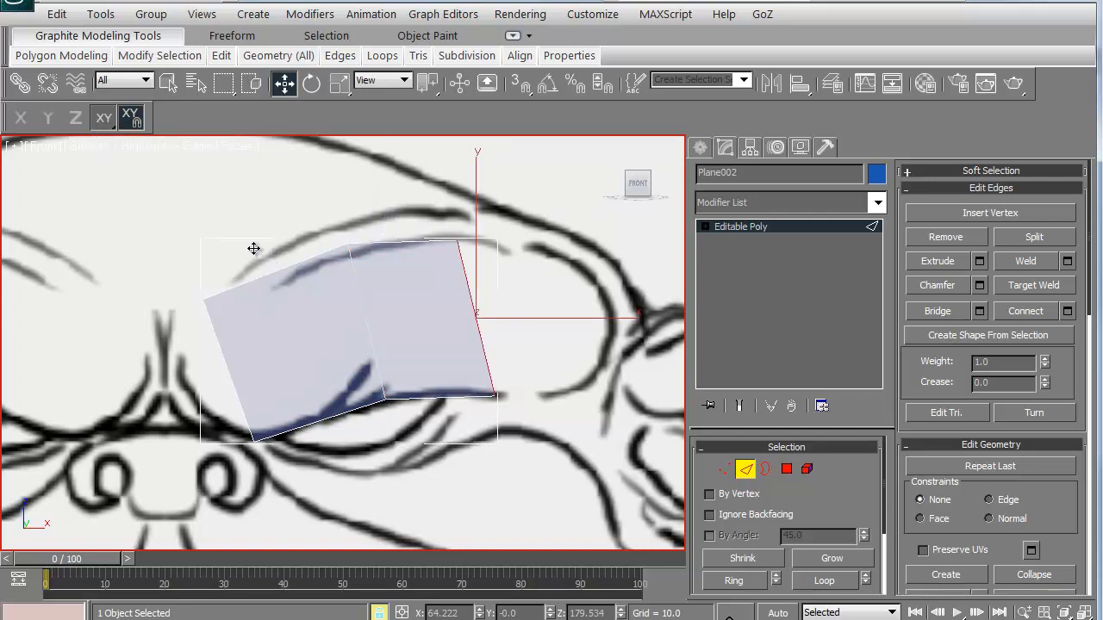
shift+drag(174, 222, 277, 237)
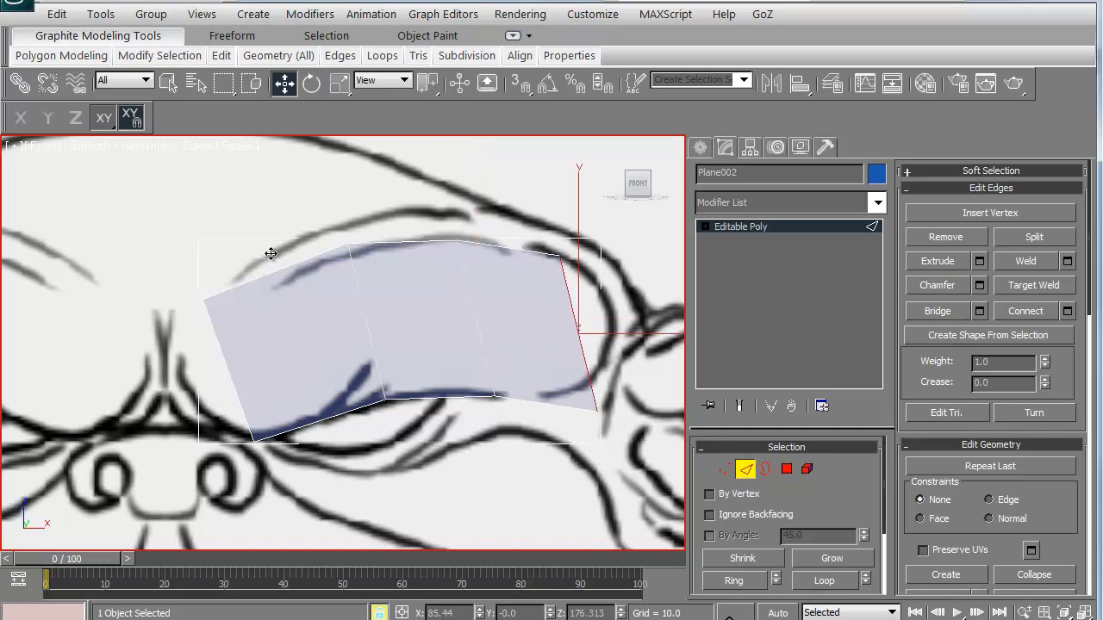
- Move the strip's three outer lower vertices onto the brow line above the eye
click(723, 469)
click(343, 400)
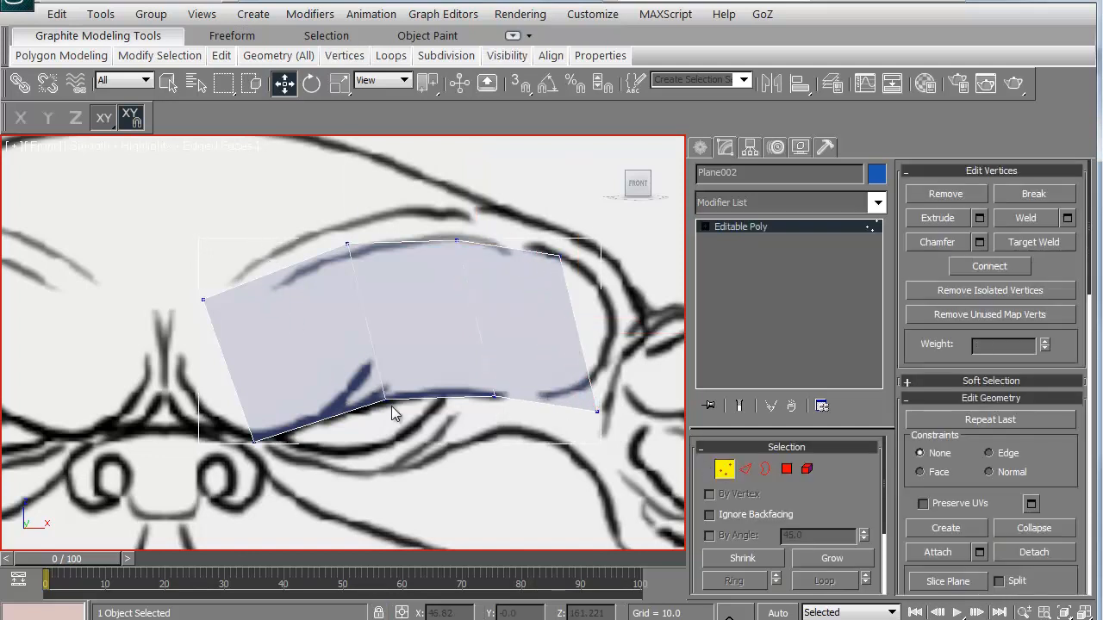
drag(386, 400, 340, 404)
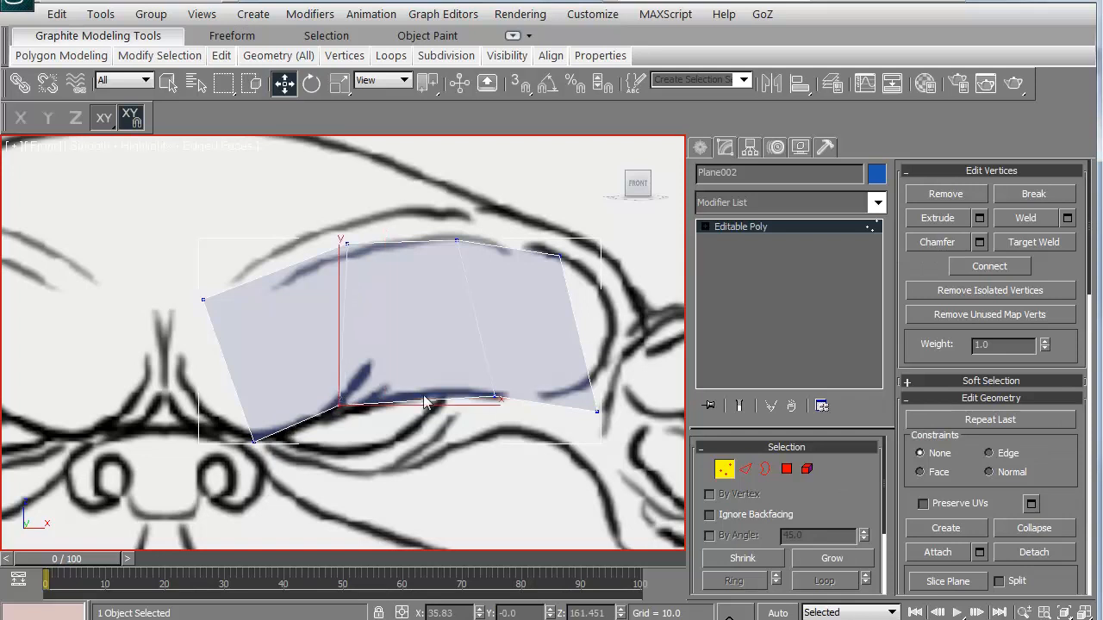
drag(494, 398, 448, 389)
drag(597, 411, 530, 389)
- Move the strip's three outer upper vertices inward along the upper brow crease
drag(352, 253, 308, 269)
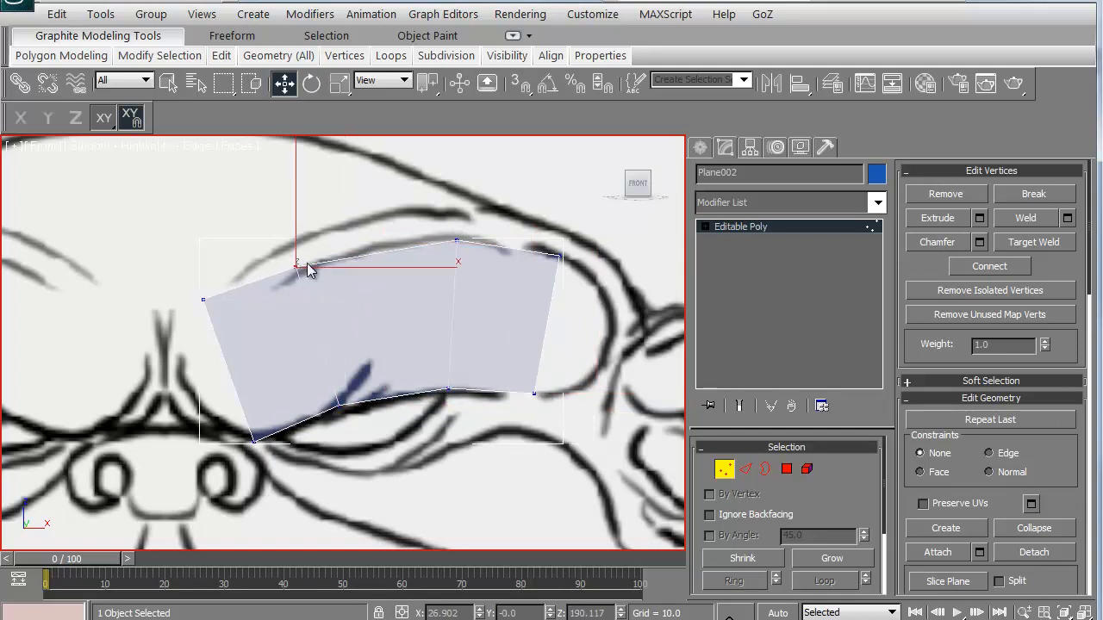
drag(454, 247, 401, 246)
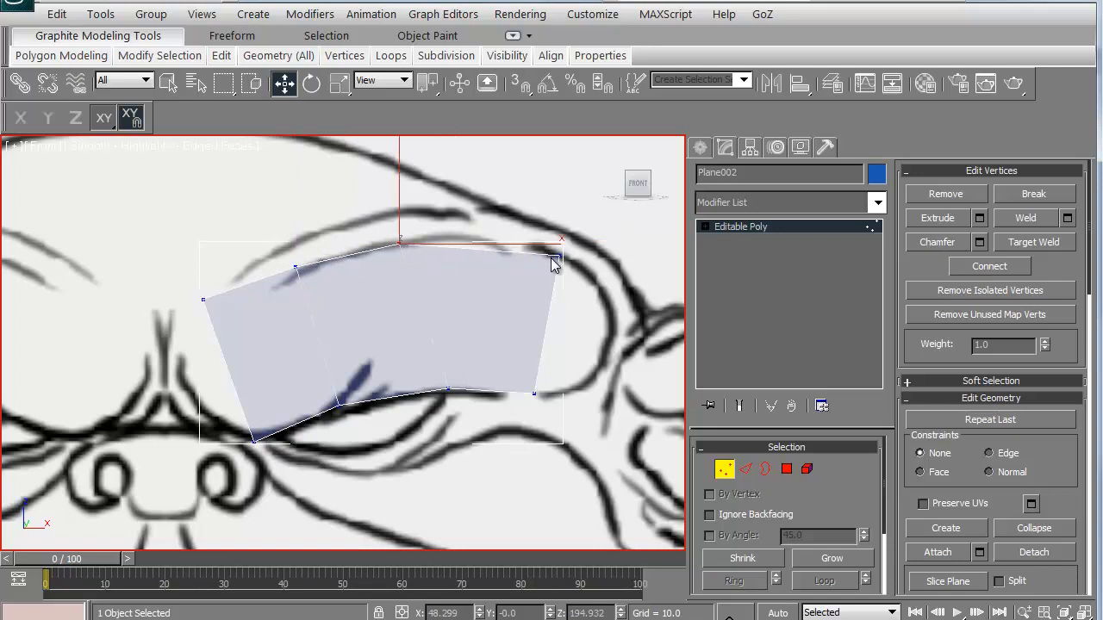
drag(555, 263, 516, 249)
drag(496, 244, 507, 241)
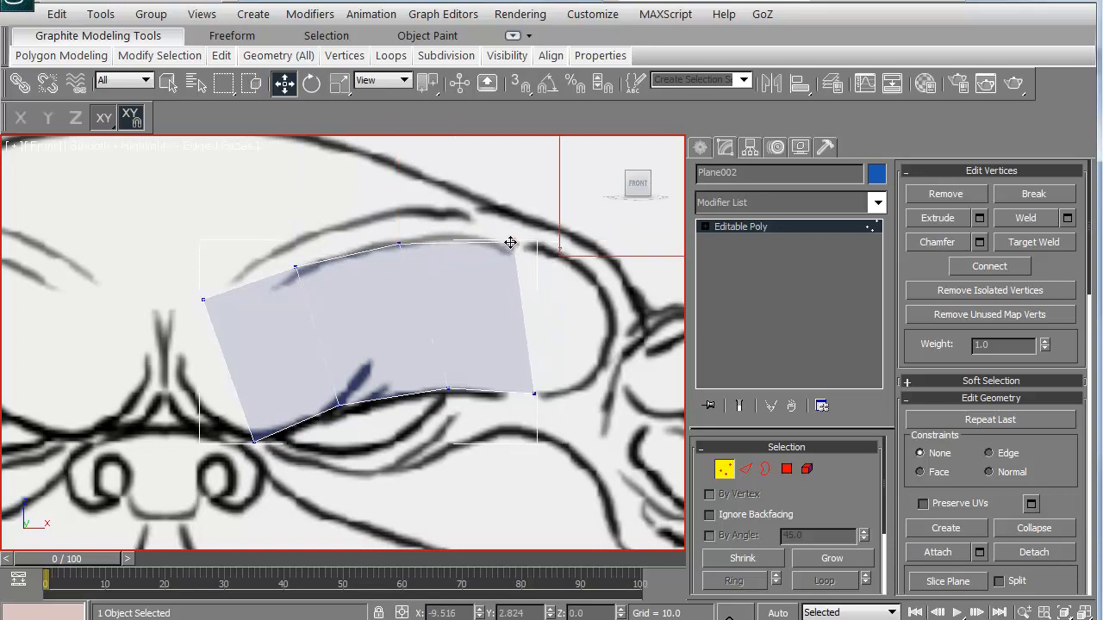
- Fine-tune all four lower vertices so they follow the eye line with even spacing
drag(254, 438, 259, 432)
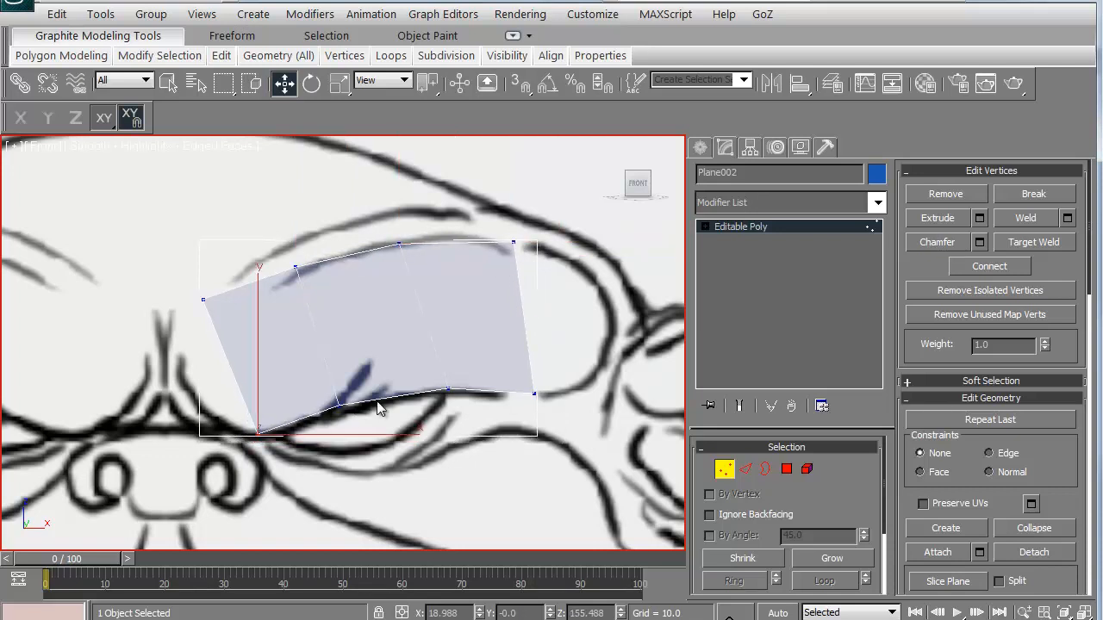
drag(534, 393, 522, 394)
drag(450, 387, 416, 392)
drag(340, 404, 333, 410)
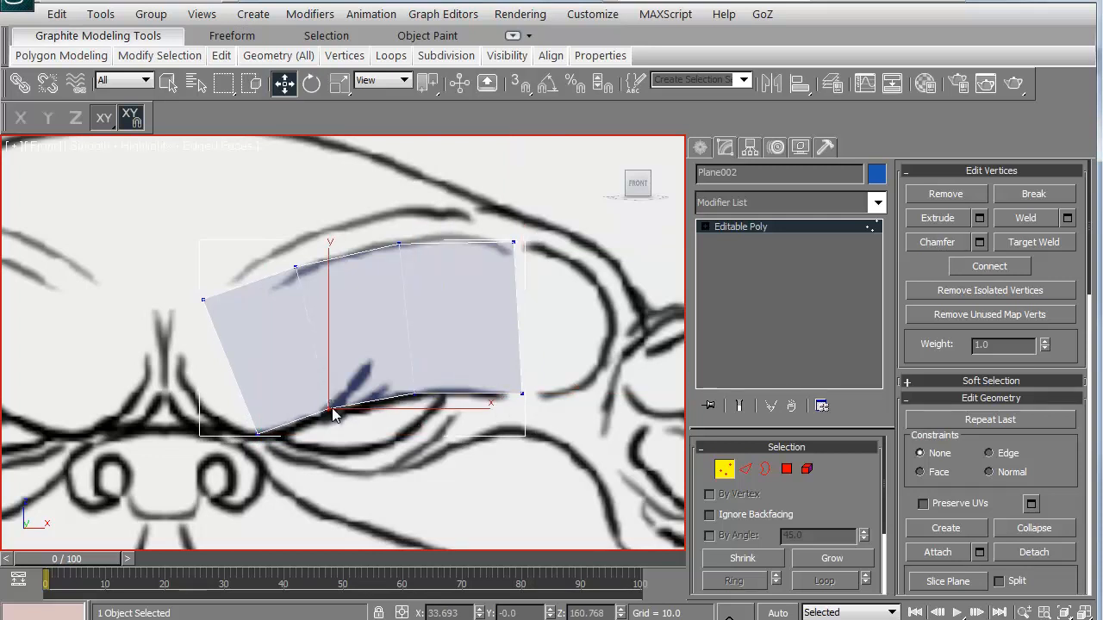
drag(511, 393, 507, 393)
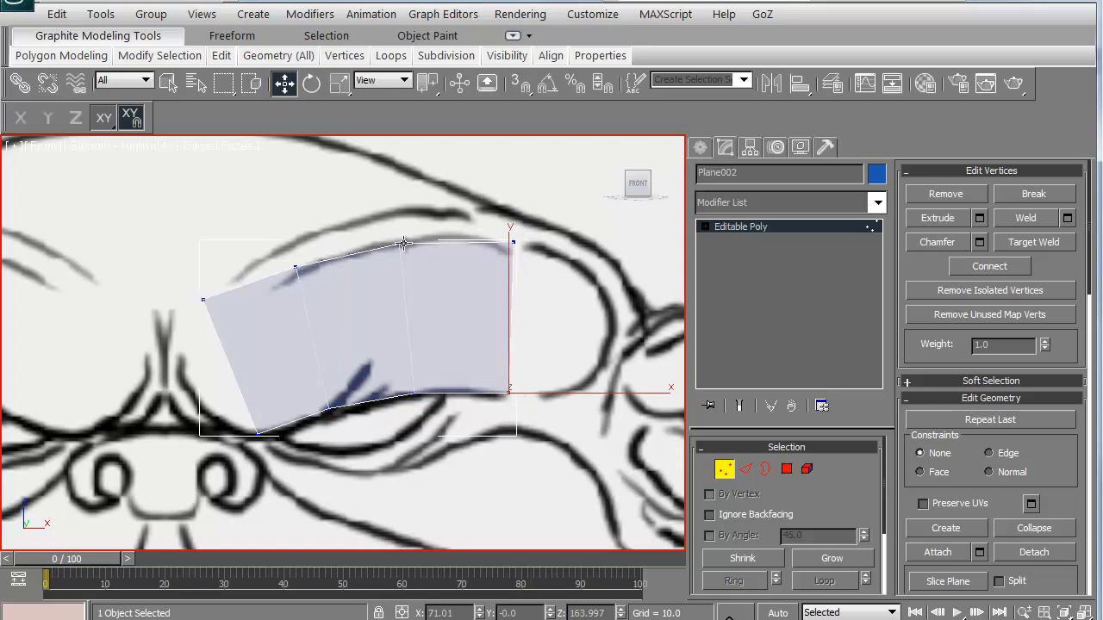
- Extend the outer edge by a fourth polygon and fit its two end vertices to the rounded outer end of the brow
click(745, 468)
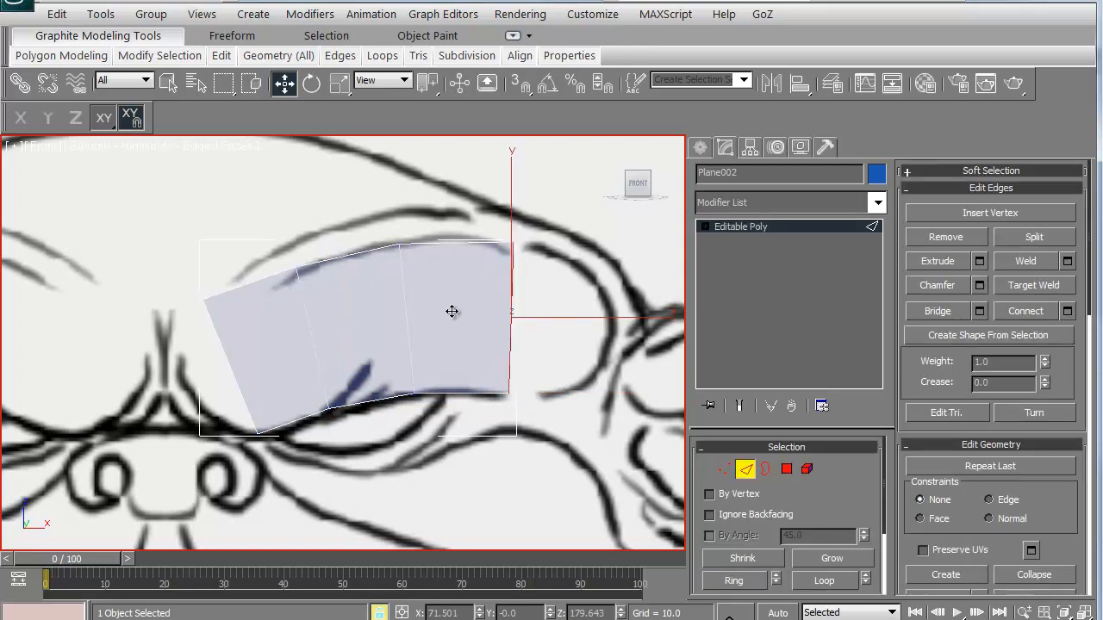
shift+drag(435, 294, 517, 305)
click(723, 468)
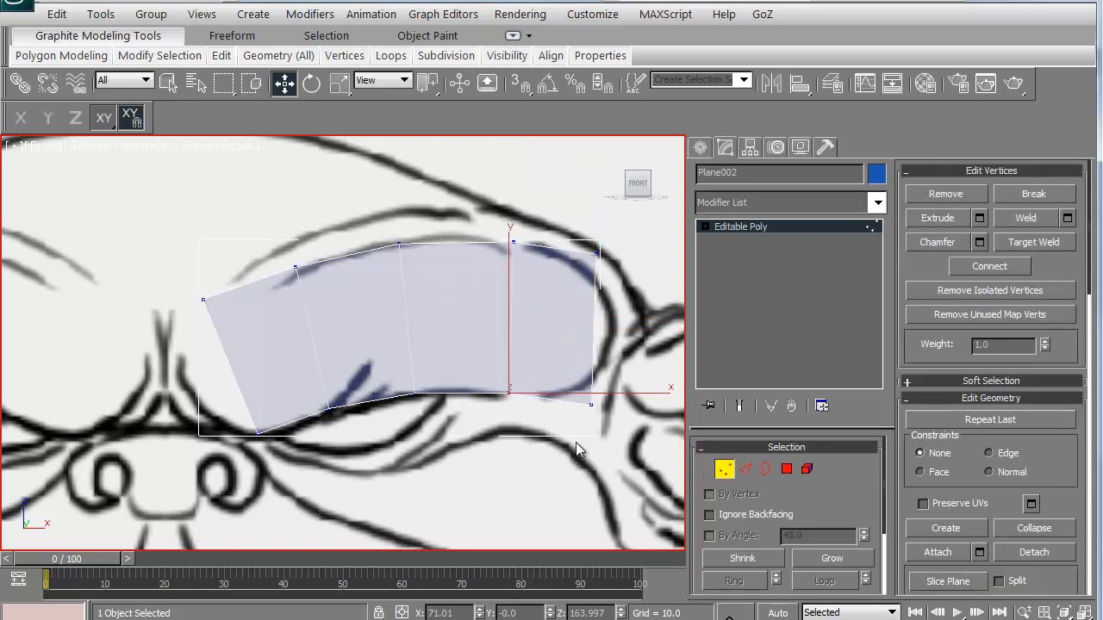
click(590, 405)
drag(590, 405, 578, 391)
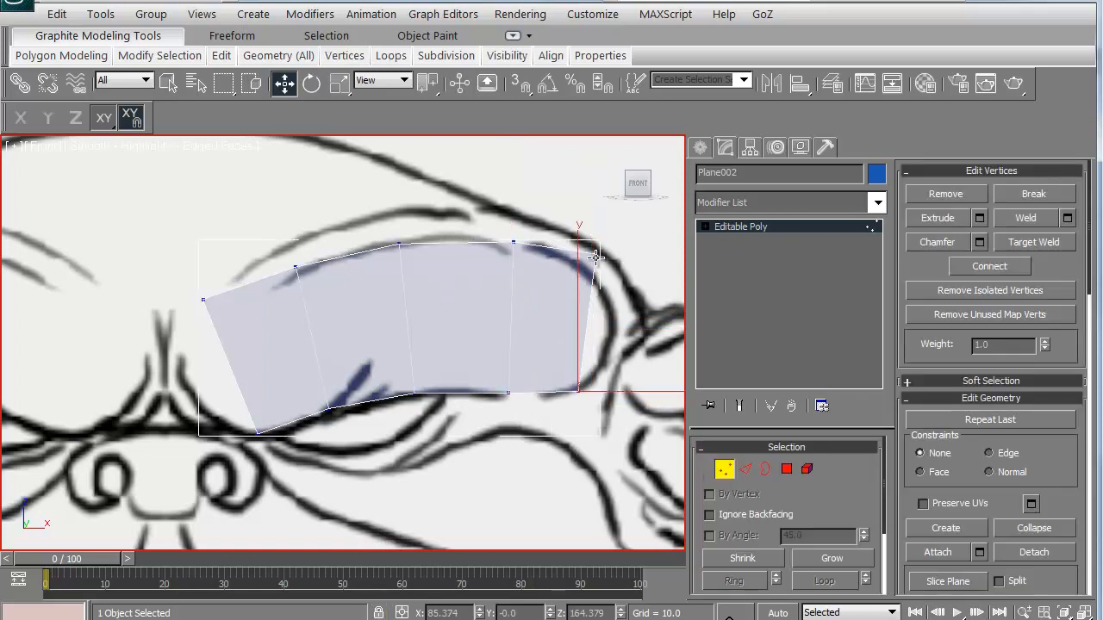
drag(595, 258, 605, 285)
- Examine the flat brow strip against the front reference and the side profile in the Front and Right views
scroll(453, 361, down, 2)
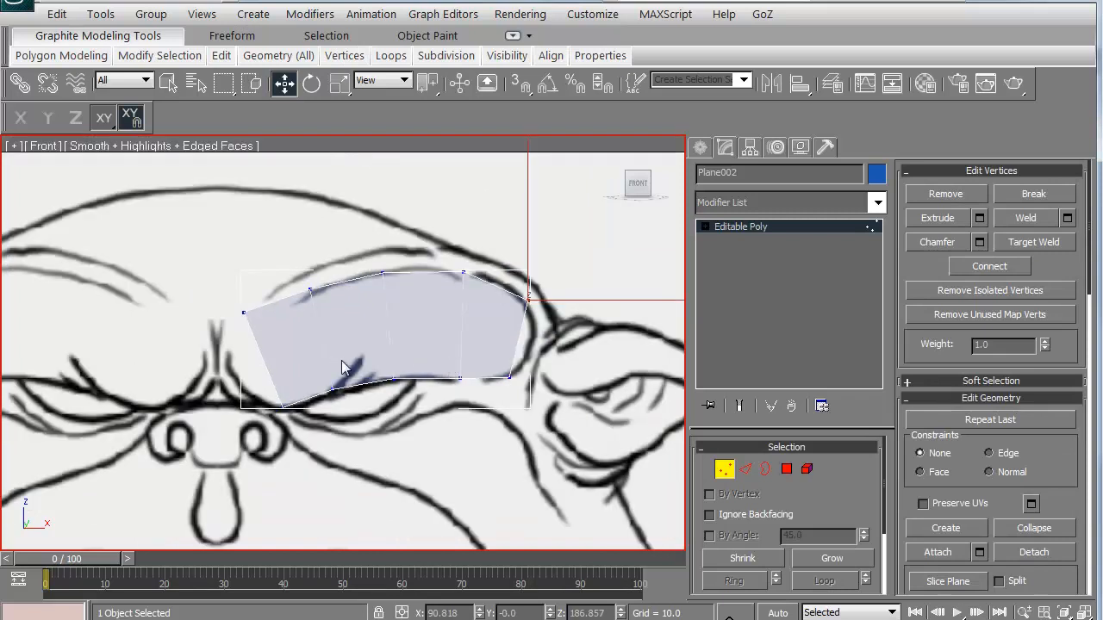
middle_drag(314, 363, 299, 332)
mouse_move(235, 342)
middle_down()
mouse_move(163, 357)
mouse_move(191, 370)
mouse_move(312, 364)
middle_up()
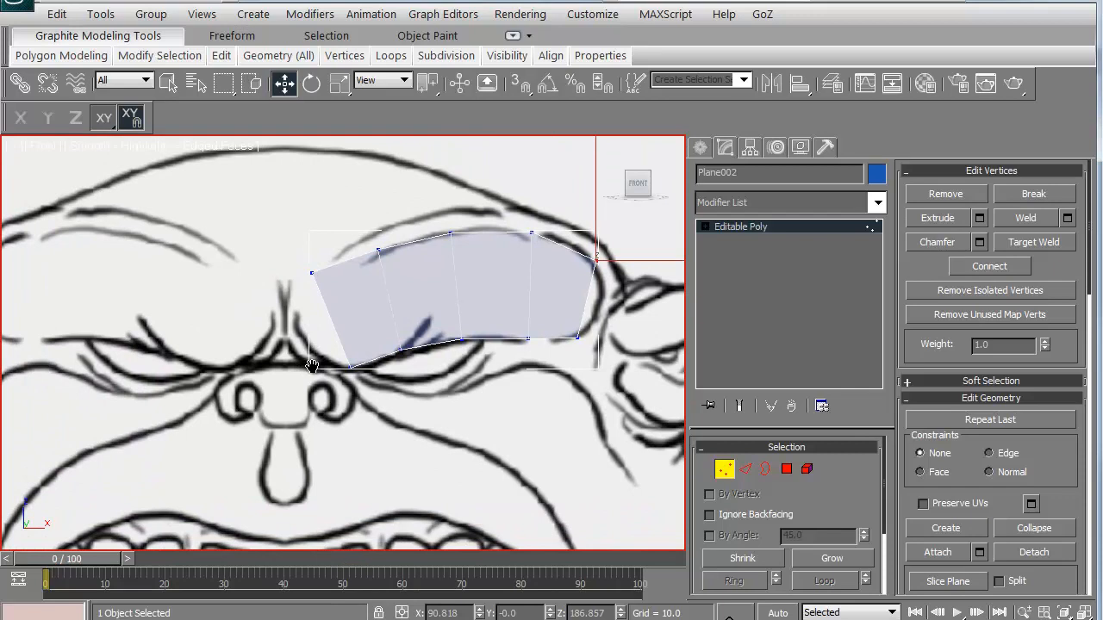
key(r)
middle_drag(207, 321, 304, 370)
scroll(304, 370, down, 5)
scroll(293, 353, up, 3)
middle_drag(292, 318, 320, 403)
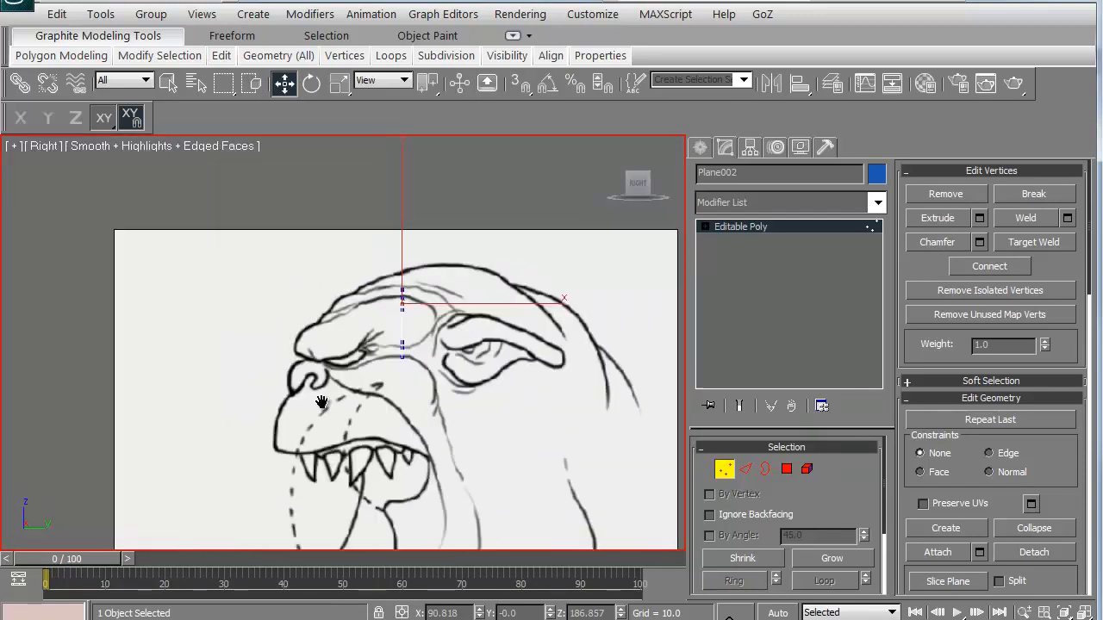
scroll(347, 302, up, 3)
scroll(433, 369, down, 3)
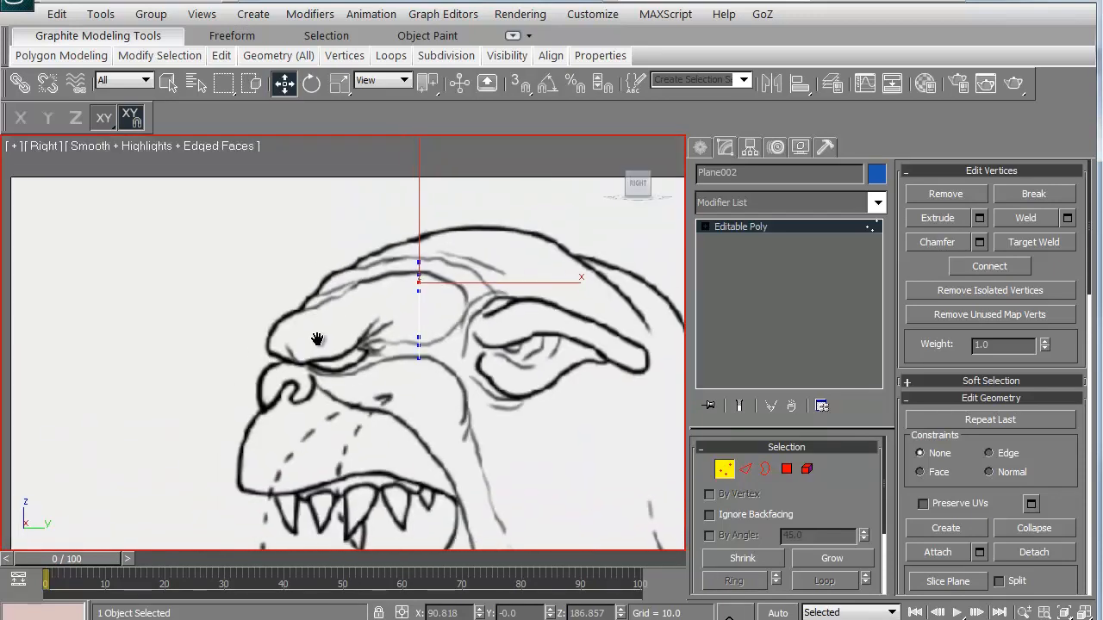
mouse_move(316, 342)
middle_down()
mouse_move(301, 333)
mouse_move(228, 385)
middle_up()
- Pull the strip's middle vertices forward in the Top view in two stages to start a curved brow
key(t)
scroll(302, 353, up, 3)
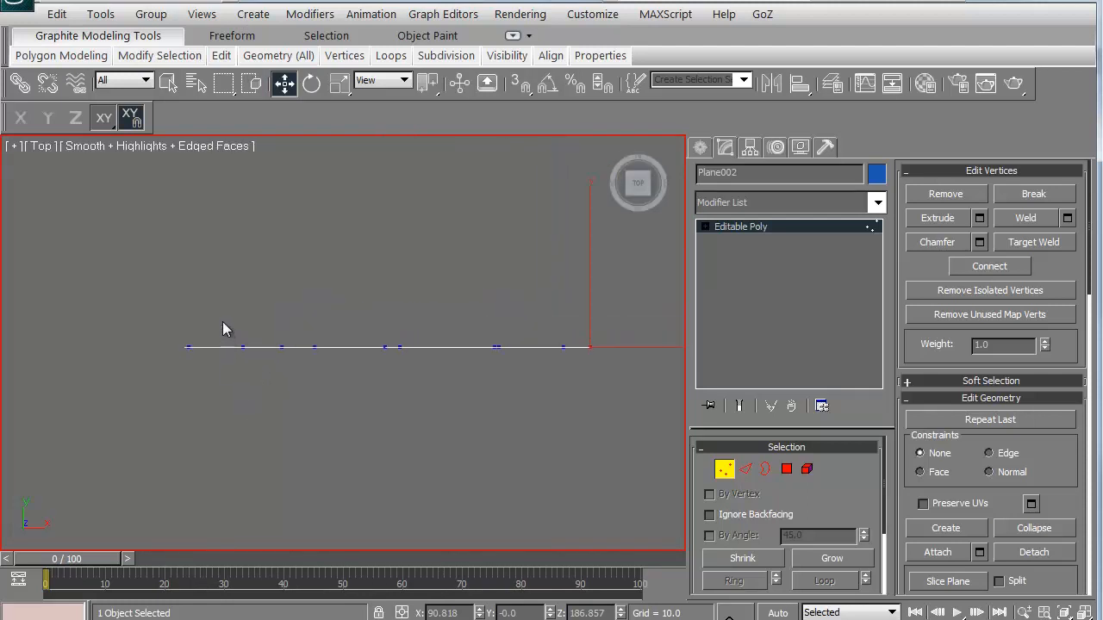
drag(499, 393, 501, 394)
drag(494, 345, 454, 370)
drag(417, 402, 417, 402)
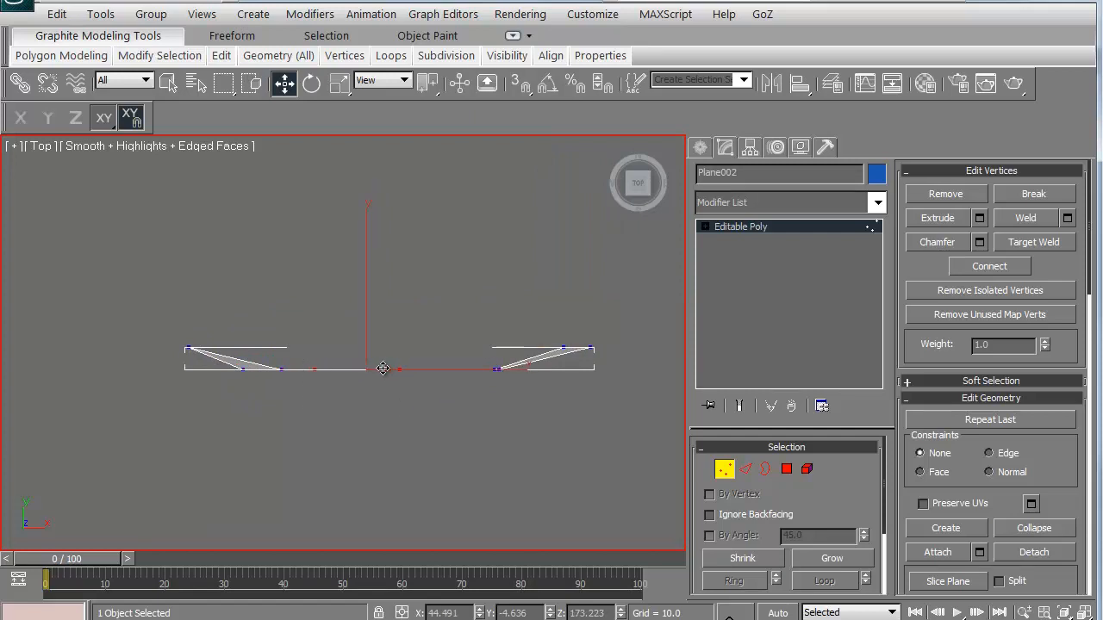
drag(383, 370, 386, 398)
- Bring the inner end vertices forward and push the lower row ahead of the upper row along the strip in the Top view
click(225, 399)
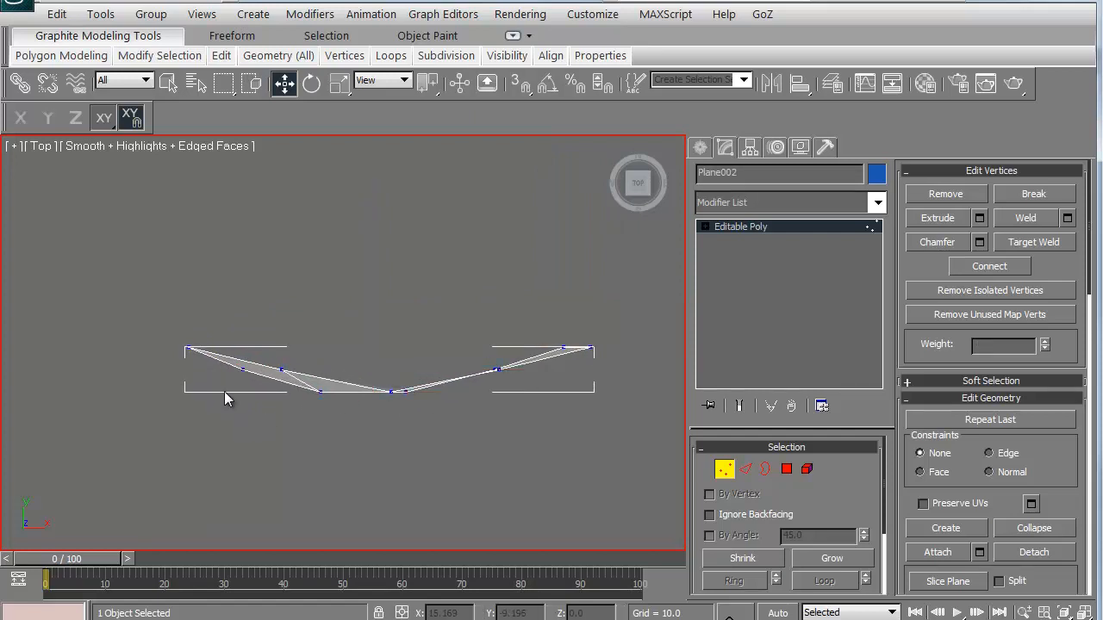
mouse_move(215, 379)
mouse_down()
mouse_move(240, 384)
mouse_move(229, 393)
mouse_up()
drag(317, 394, 323, 404)
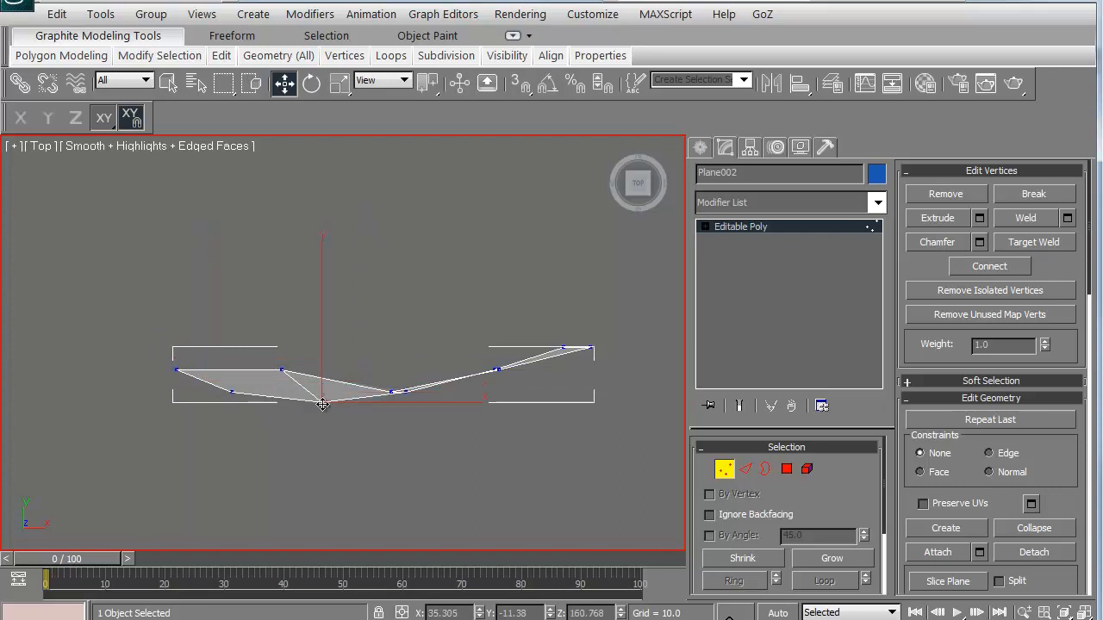
drag(405, 392, 411, 408)
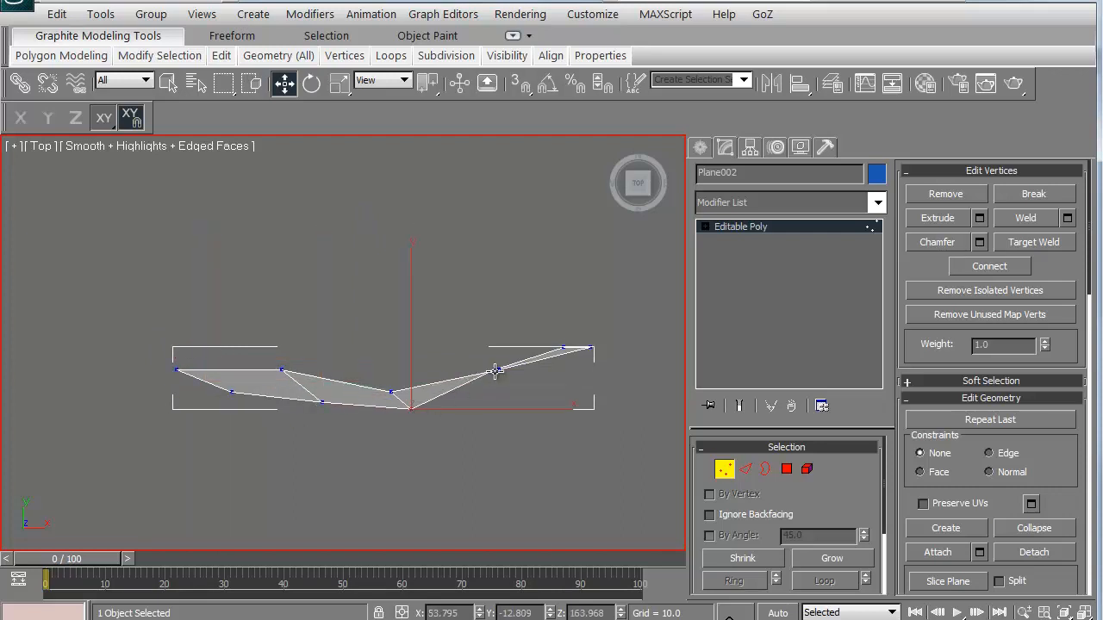
click(498, 371)
mouse_move(501, 373)
mouse_down()
mouse_move(509, 385)
mouse_move(489, 357)
mouse_move(502, 388)
mouse_up()
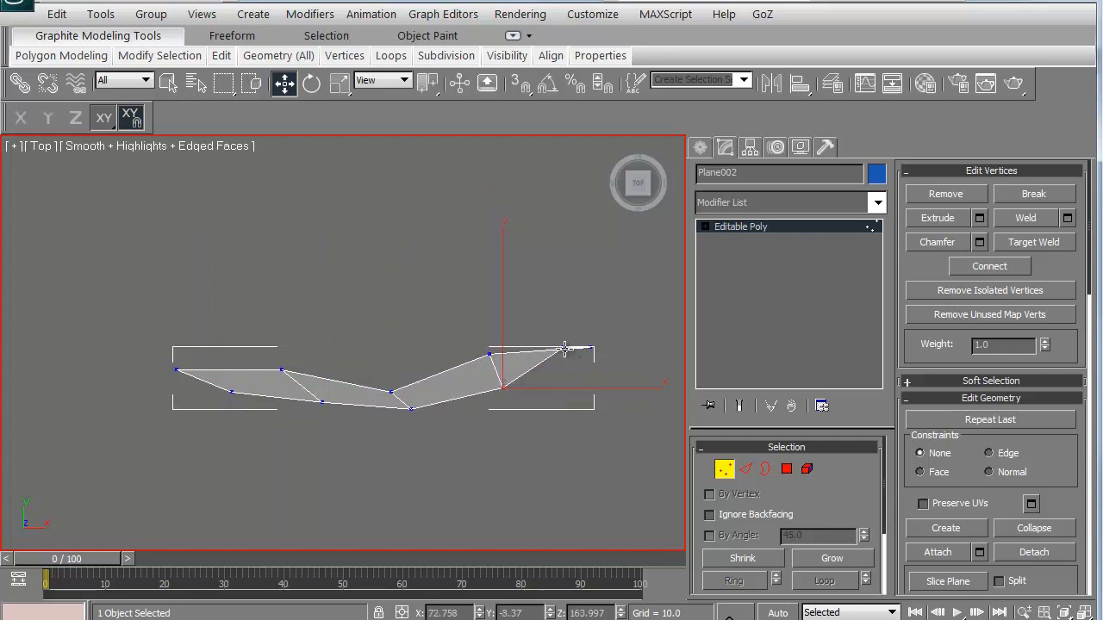
drag(565, 348, 580, 377)
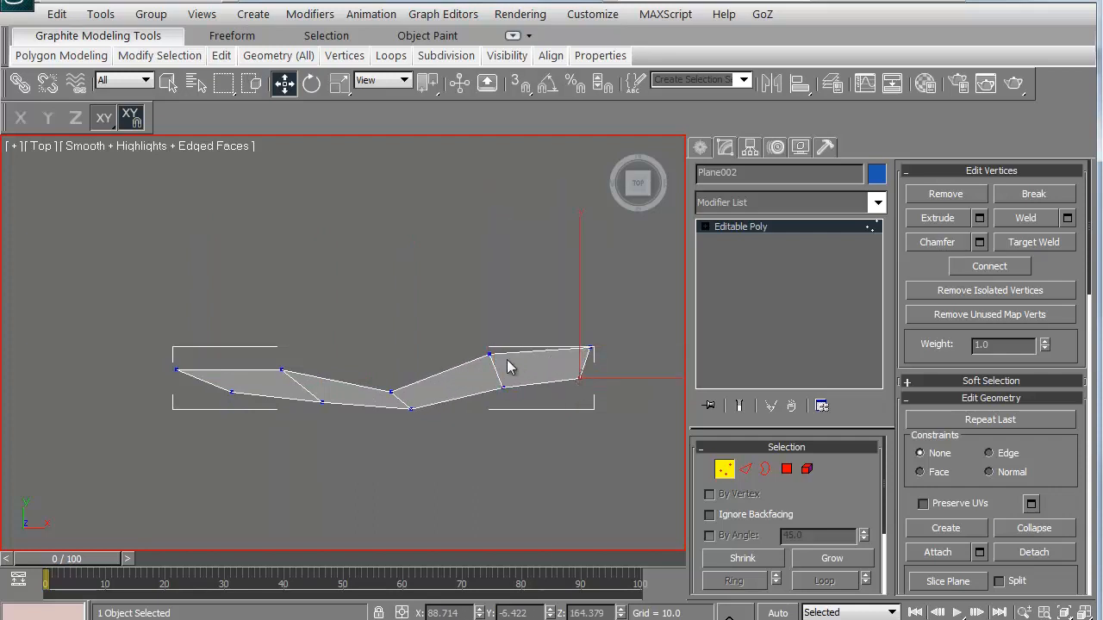
- Smooth the strip into an even arc in the Top view, moving the inner lower vertices forward and the outermost upper vertex back
click(394, 394)
drag(394, 394, 385, 385)
drag(266, 338, 312, 423)
drag(234, 394, 226, 429)
click(590, 349)
drag(591, 351, 594, 327)
click(273, 394)
drag(273, 394, 287, 384)
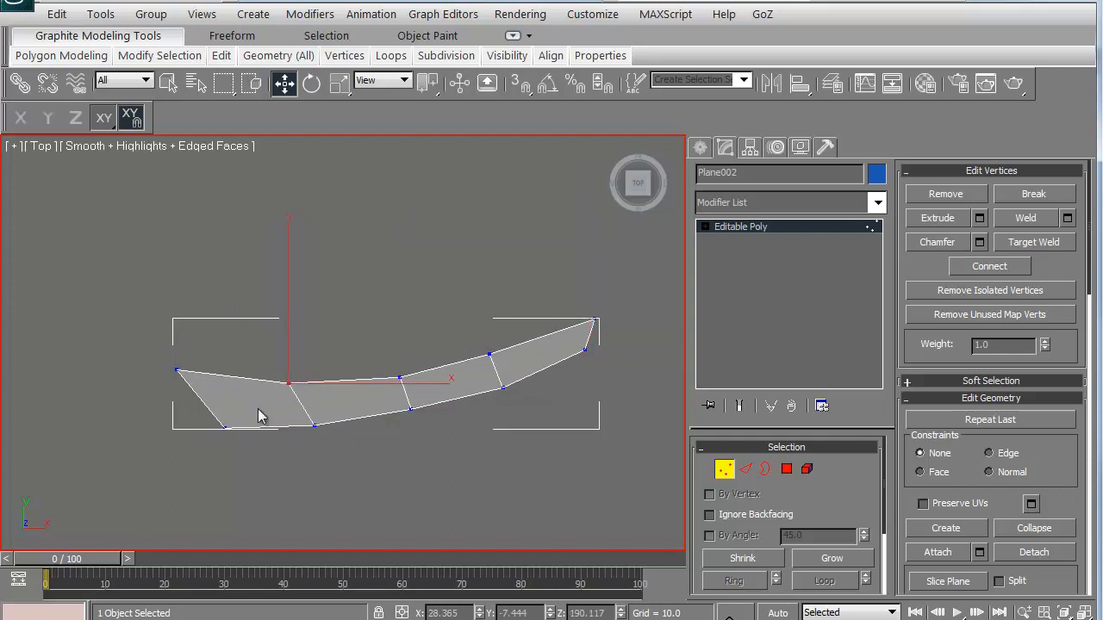
click(225, 427)
drag(214, 425, 213, 427)
- Move the whole brow strip forward along the horizontal axis in the Right view so it meets the brow in the side profile
key(r)
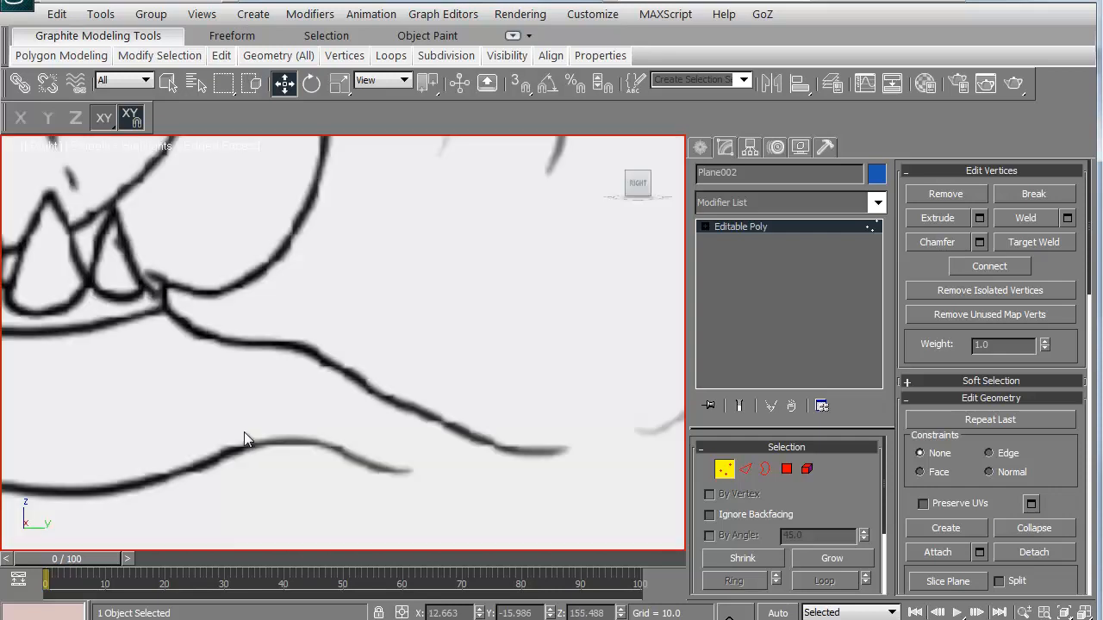
key(z)
mouse_move(313, 293)
middle_down()
mouse_move(319, 335)
mouse_move(344, 361)
middle_up()
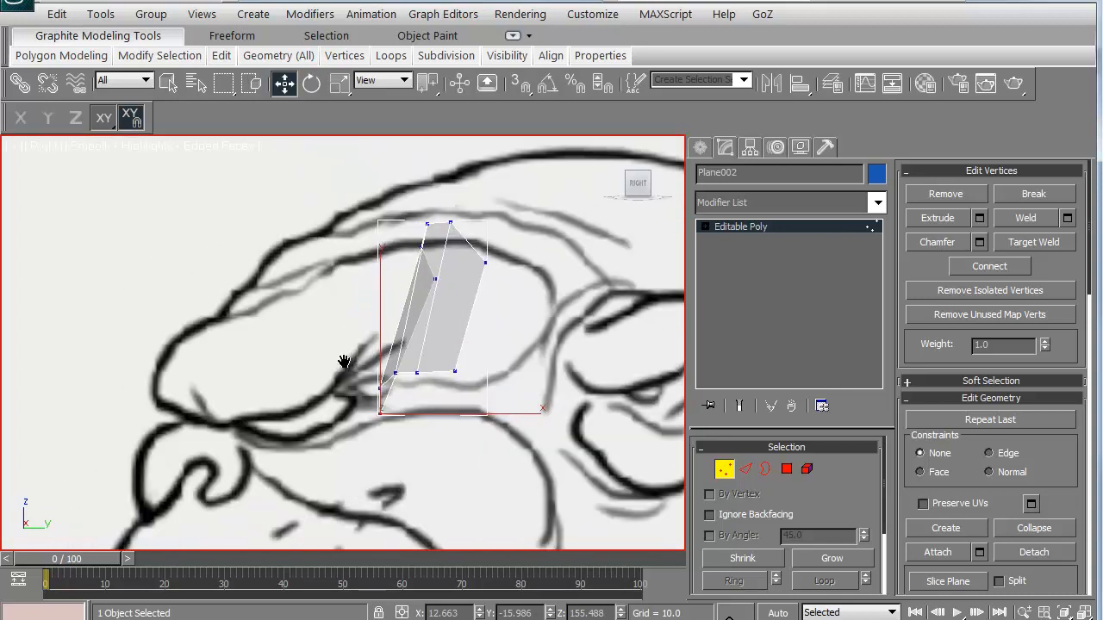
key(ctrl+a)
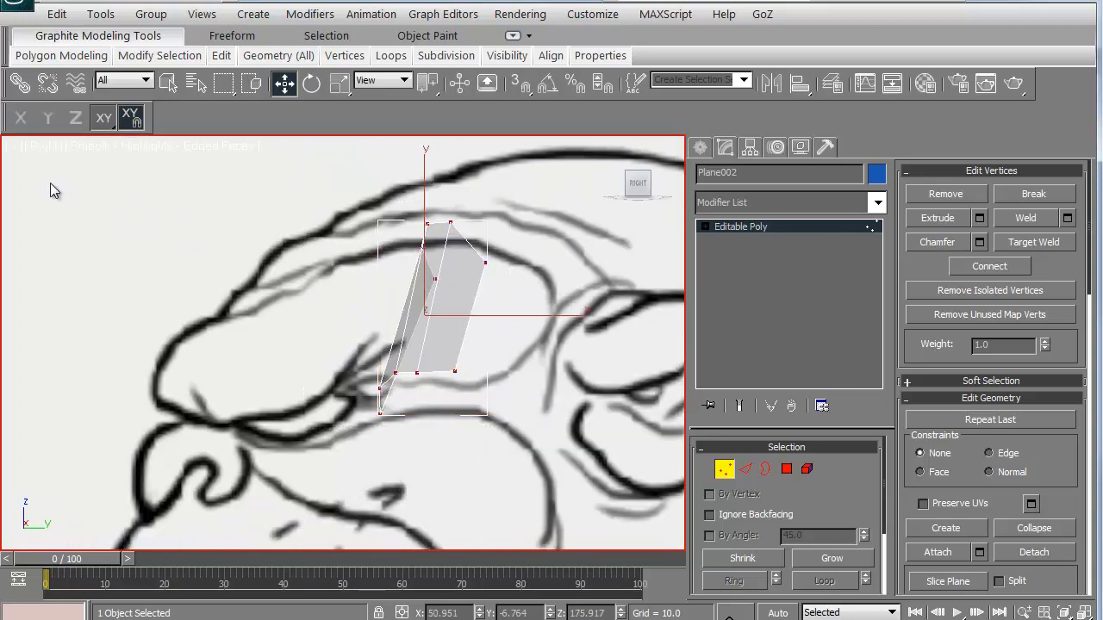
click(22, 120)
drag(381, 412, 232, 420)
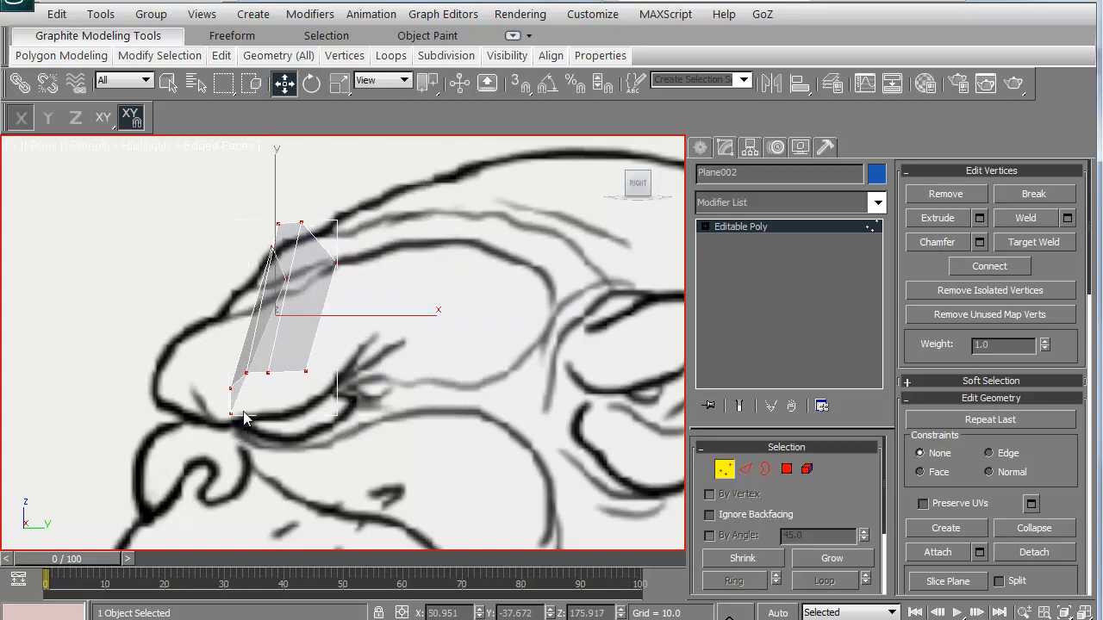
click(197, 362)
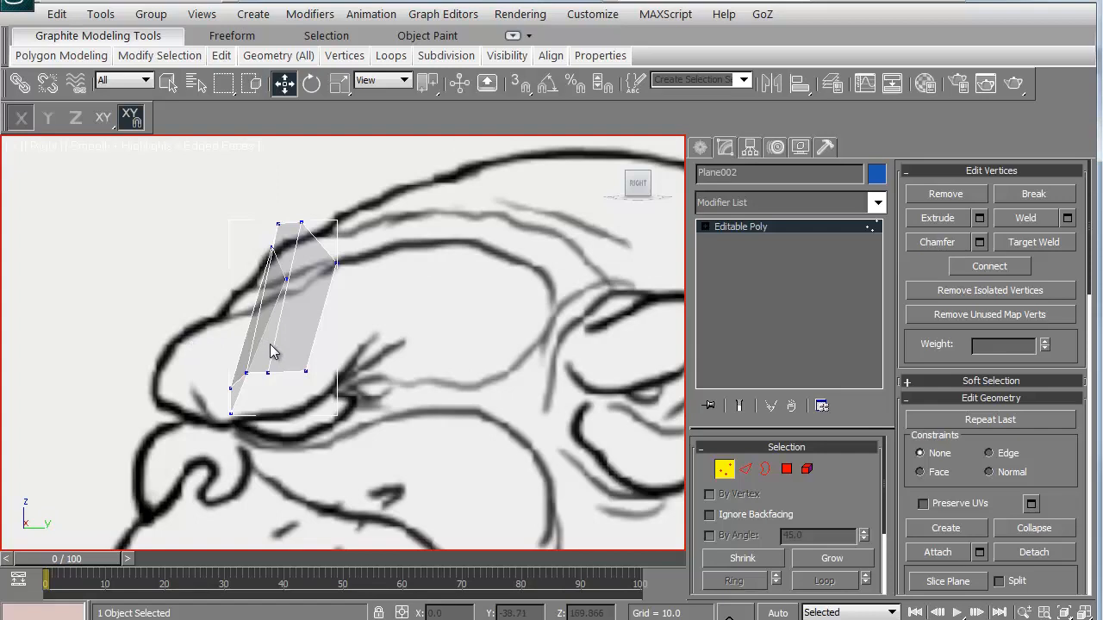
- Connect the ring of crosswise edges with one new edge loop running lengthwise through the middle of the strip
key(f)
key(z)
scroll(274, 342, down, 2)
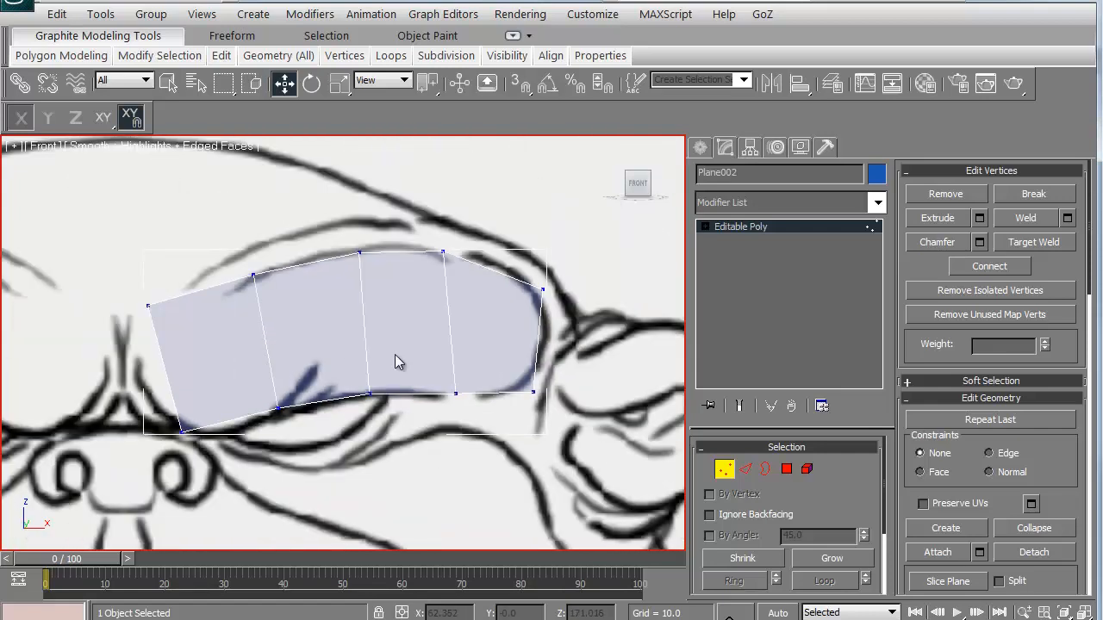
click(740, 468)
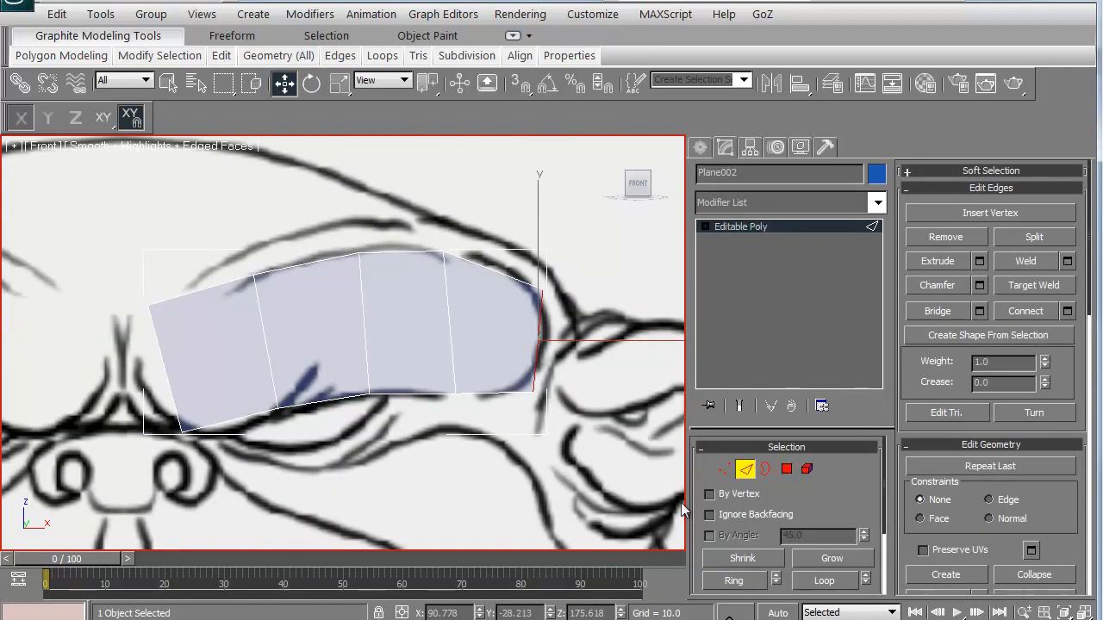
click(730, 581)
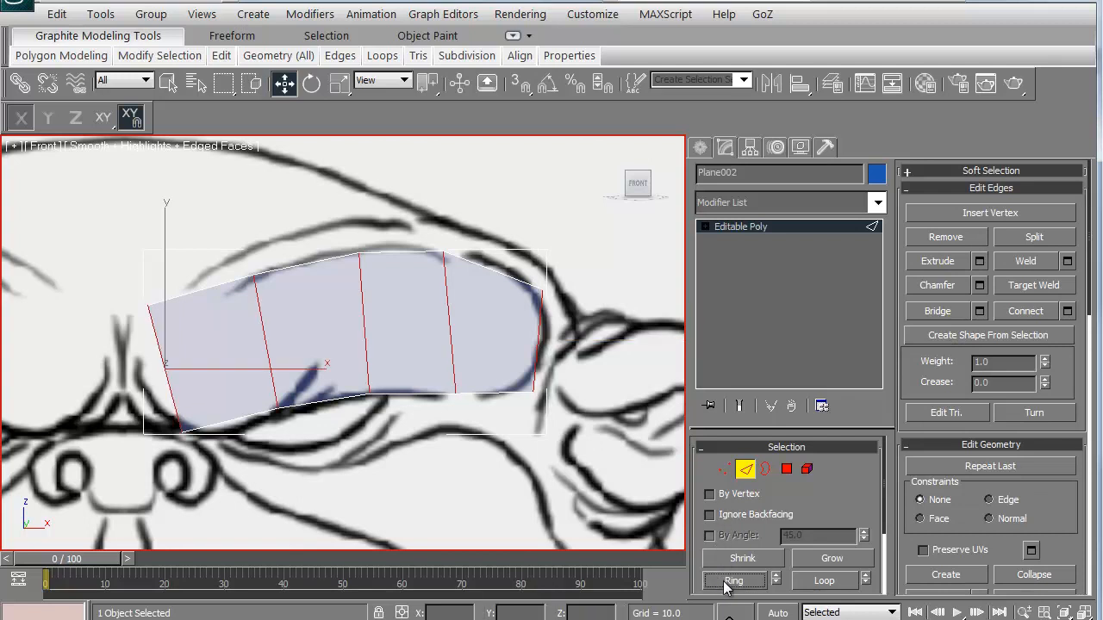
click(1024, 312)
scroll(336, 368, down, 2)
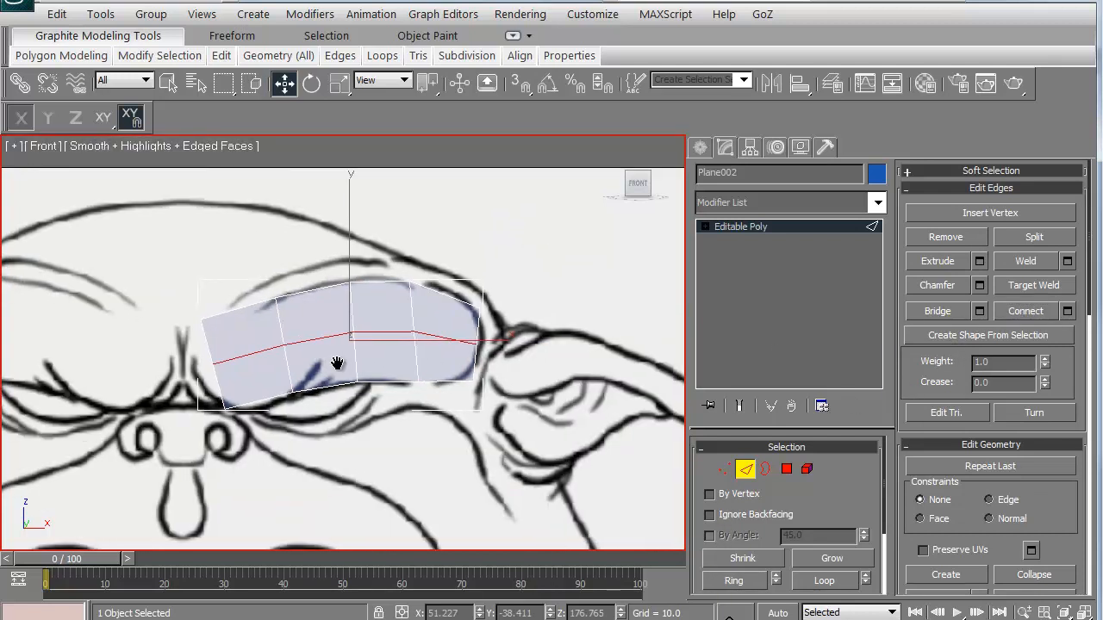
middle_drag(333, 369, 339, 344)
- Move the new middle edge loop forward in the Right view so the strip bulges out toward the brow profile
key(r)
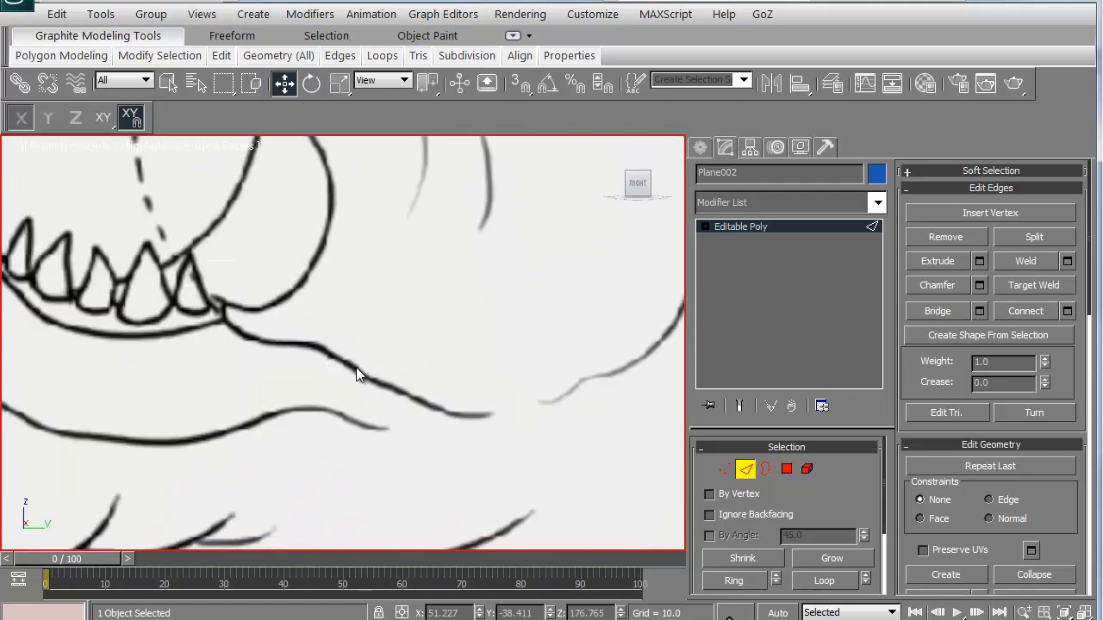
scroll(353, 371, down, 2)
middle_drag(267, 347, 354, 429)
middle_drag(344, 352, 351, 422)
middle_drag(313, 260, 297, 441)
middle_drag(292, 367, 293, 436)
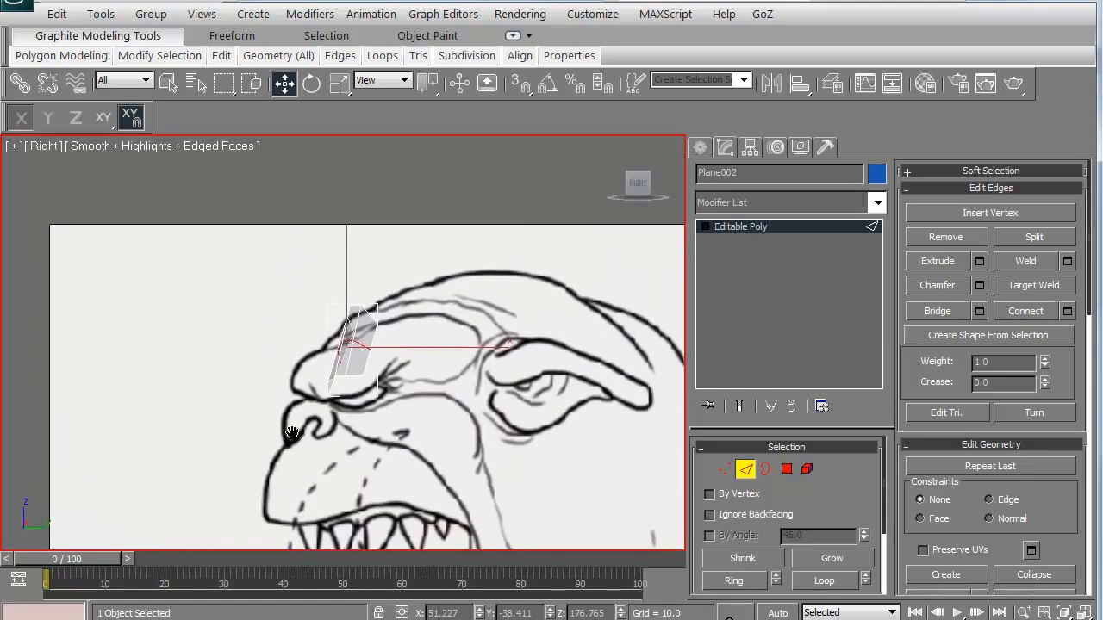
scroll(291, 434, up, 4)
key(space)
drag(279, 392, 227, 373)
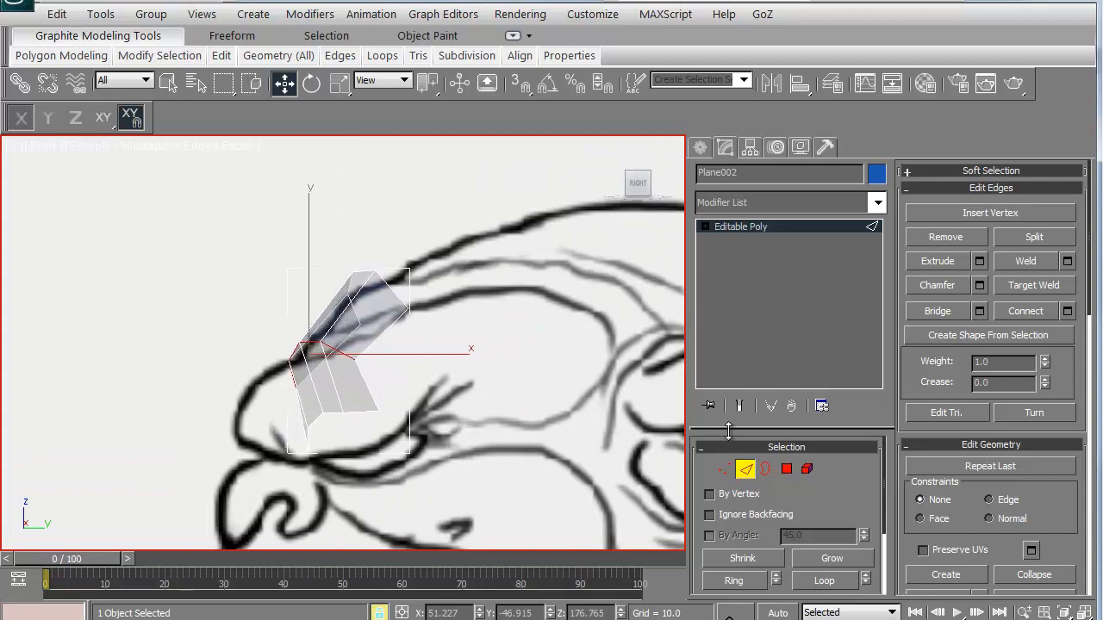
- Chamfer the middle edge loop into two lengthwise loops and shift them slightly forward
click(920, 285)
drag(175, 362, 174, 330)
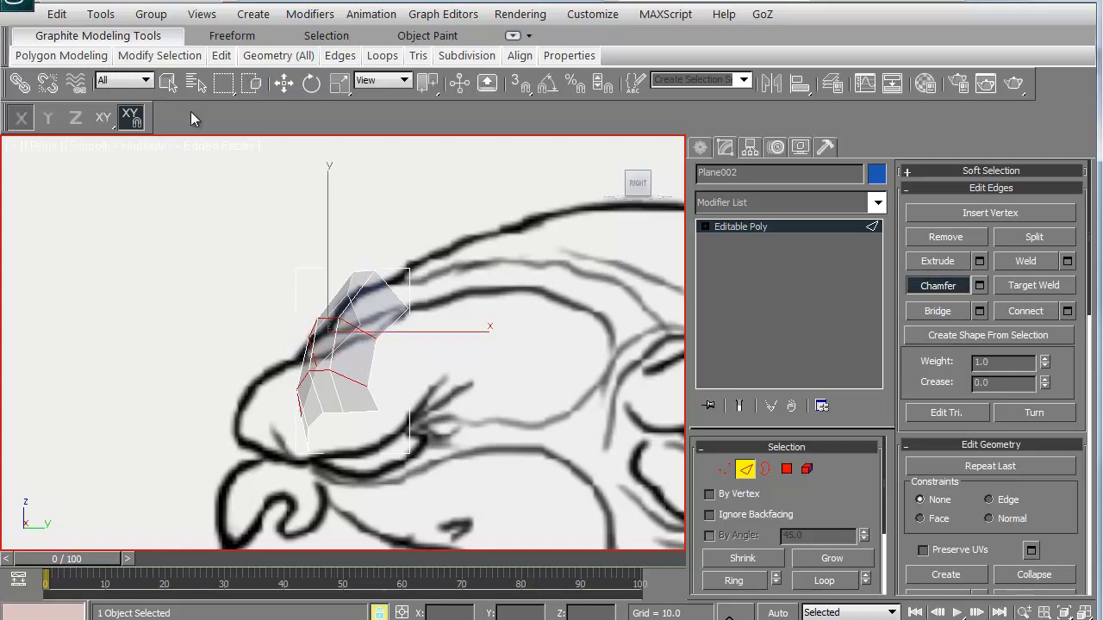
click(283, 84)
drag(179, 288, 168, 290)
- Round the strip's inner end in the Front view, fitting its end vertices to the brow outline and moving the adjacent upper vertex inward
key(f)
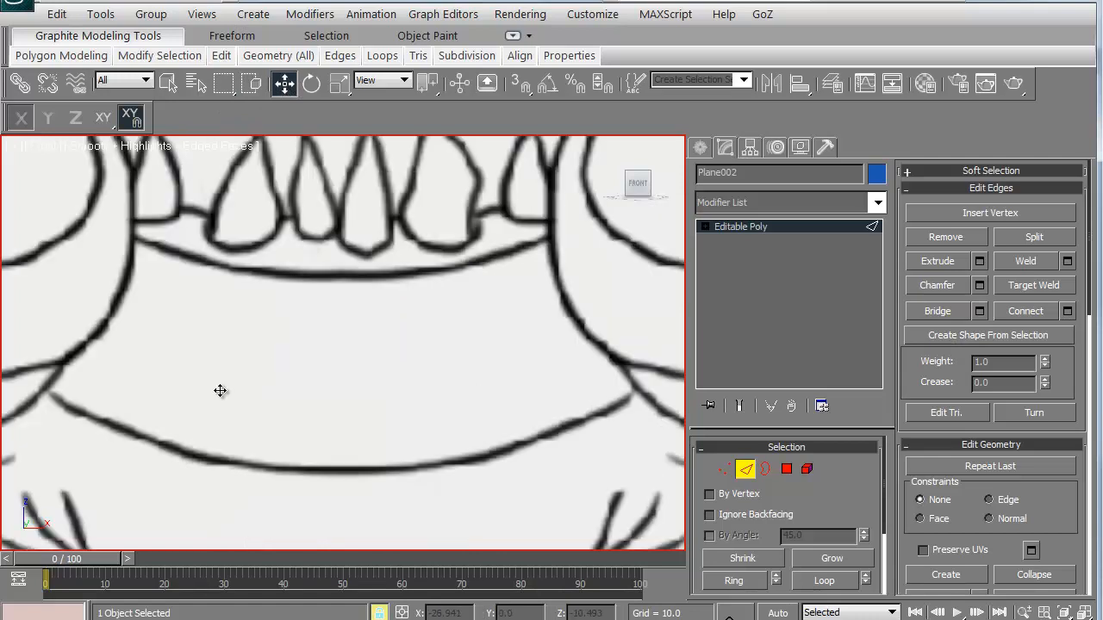
key(z)
scroll(289, 419, down, 4)
scroll(310, 412, up, 2)
middle_drag(309, 412, 298, 413)
key(space)
click(724, 469)
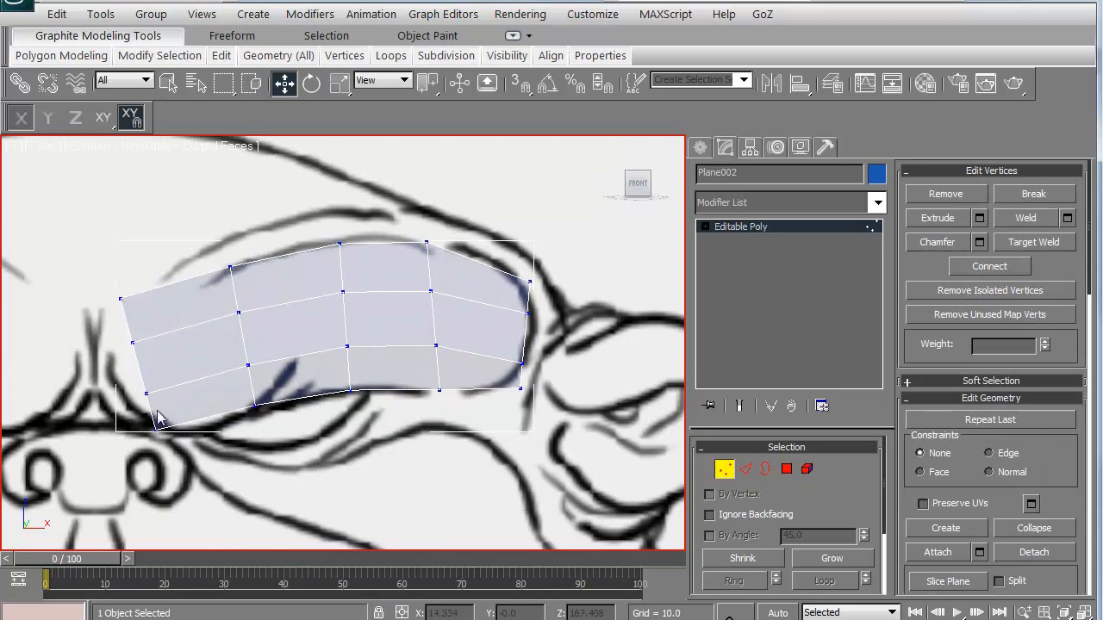
drag(230, 266, 216, 270)
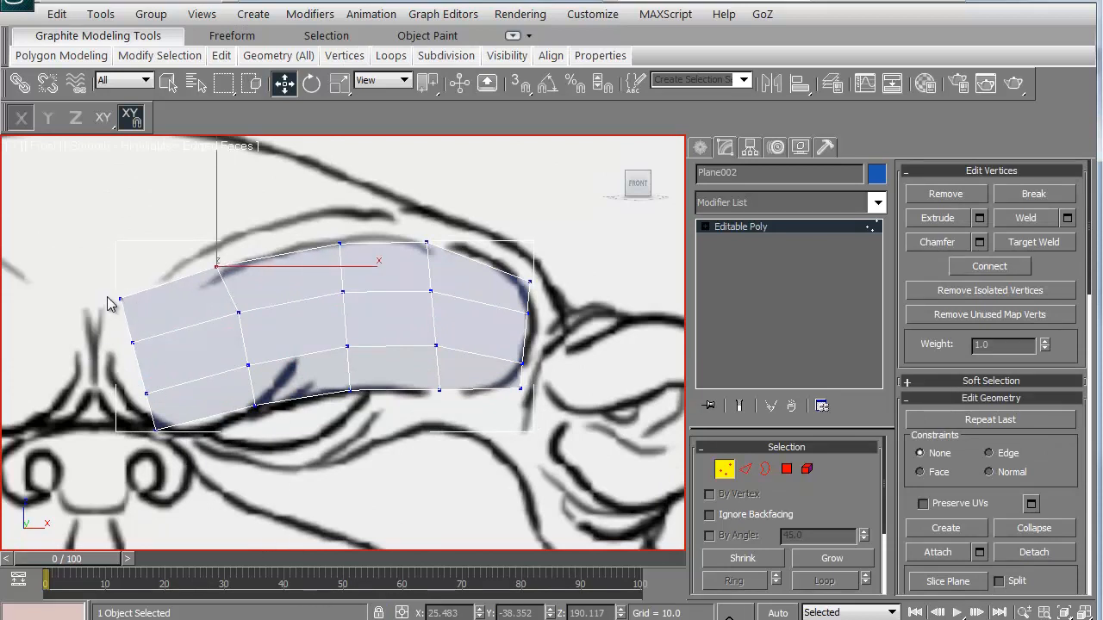
click(104, 121)
drag(119, 299, 114, 359)
click(136, 401)
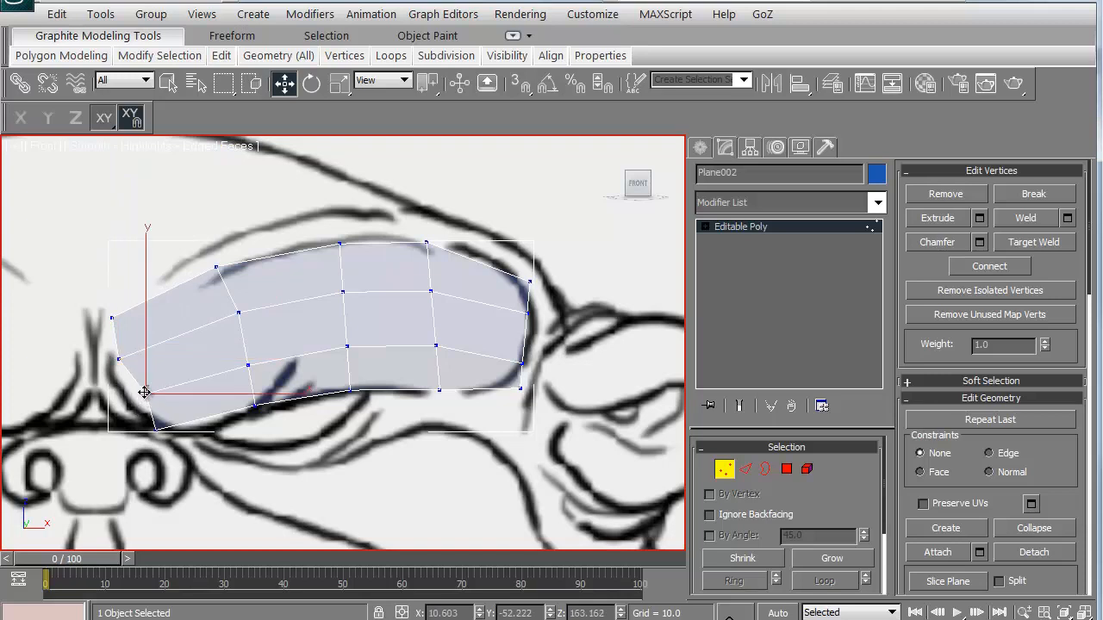
drag(136, 401, 174, 428)
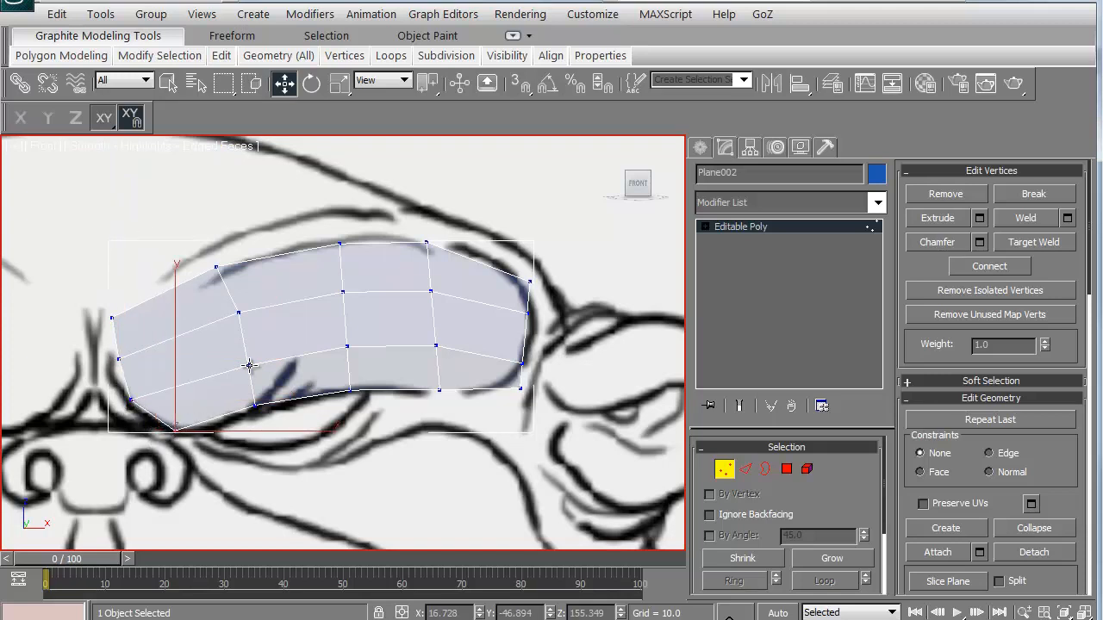
- Shift the vertices of the second and third columns from the nose inward so the crosswise edges follow the brow's curve
drag(246, 365, 234, 370)
click(240, 312)
drag(241, 312, 227, 320)
drag(217, 268, 198, 279)
click(338, 244)
drag(337, 244, 316, 246)
click(342, 293)
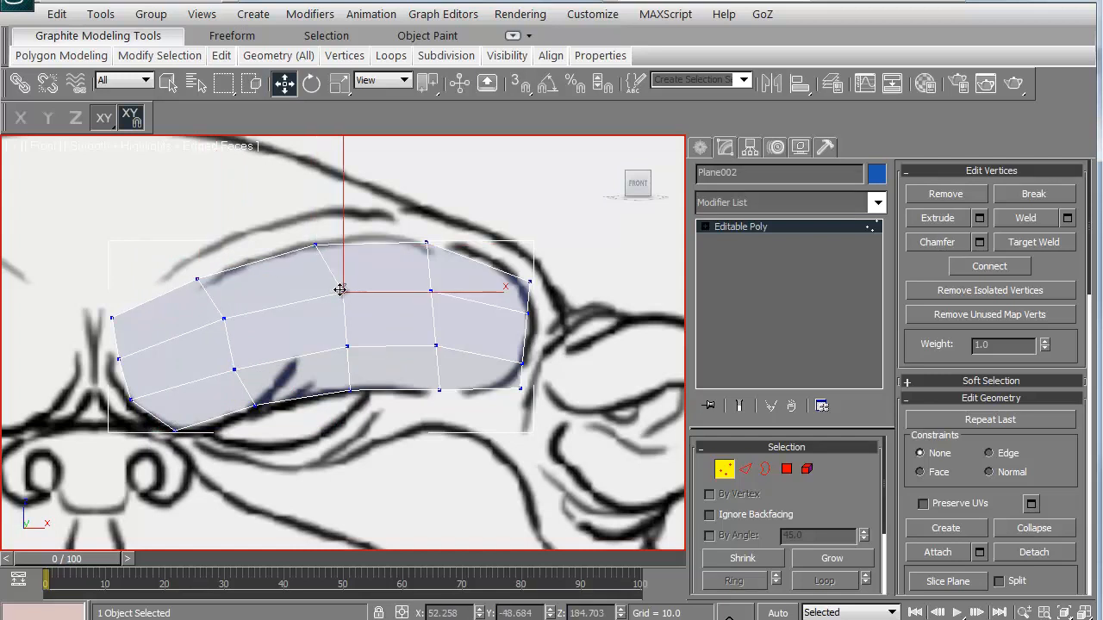
drag(343, 293, 333, 294)
click(342, 345)
drag(342, 345, 334, 346)
drag(352, 390, 345, 388)
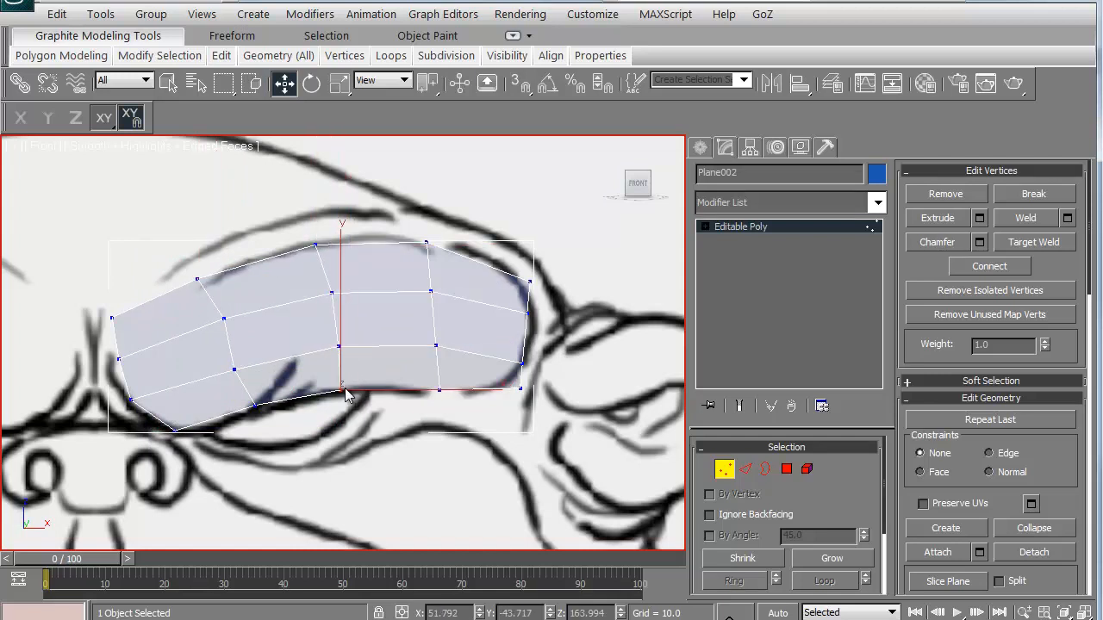
- Round the strip's outer end by moving its two corner vertices and the neighbouring lower vertex inward along the brow outline
click(438, 392)
drag(438, 392, 413, 392)
click(521, 390)
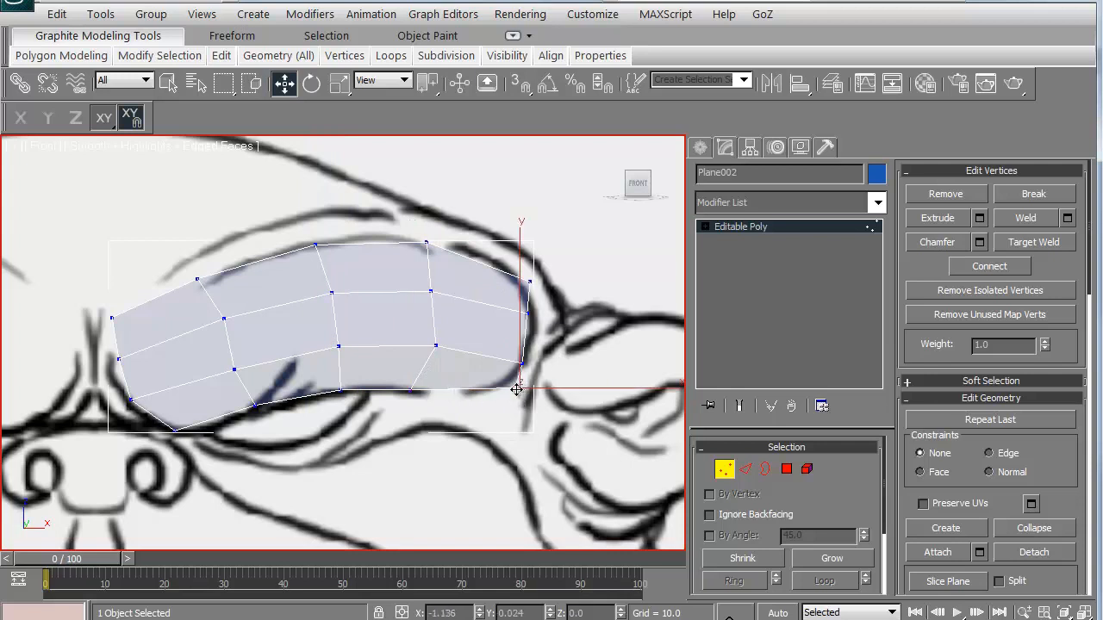
drag(521, 390, 487, 392)
click(530, 282)
drag(530, 282, 508, 274)
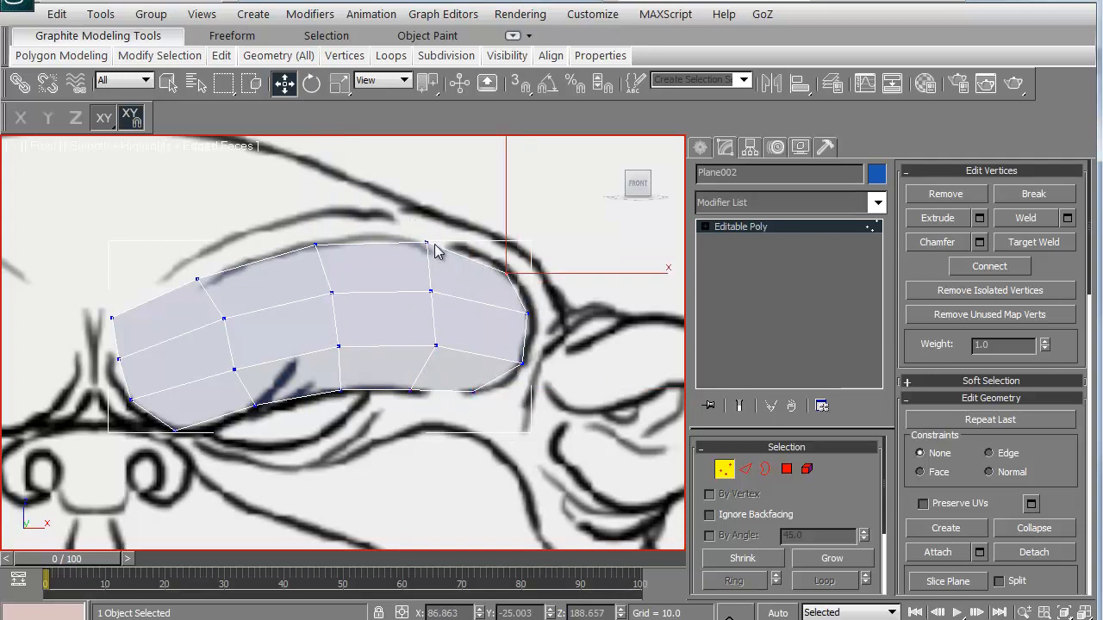
- Move the remaining three vertices of the fourth column inward to even out the column spacing in the Front view
click(426, 244)
drag(426, 245, 413, 245)
click(433, 292)
drag(434, 292, 420, 290)
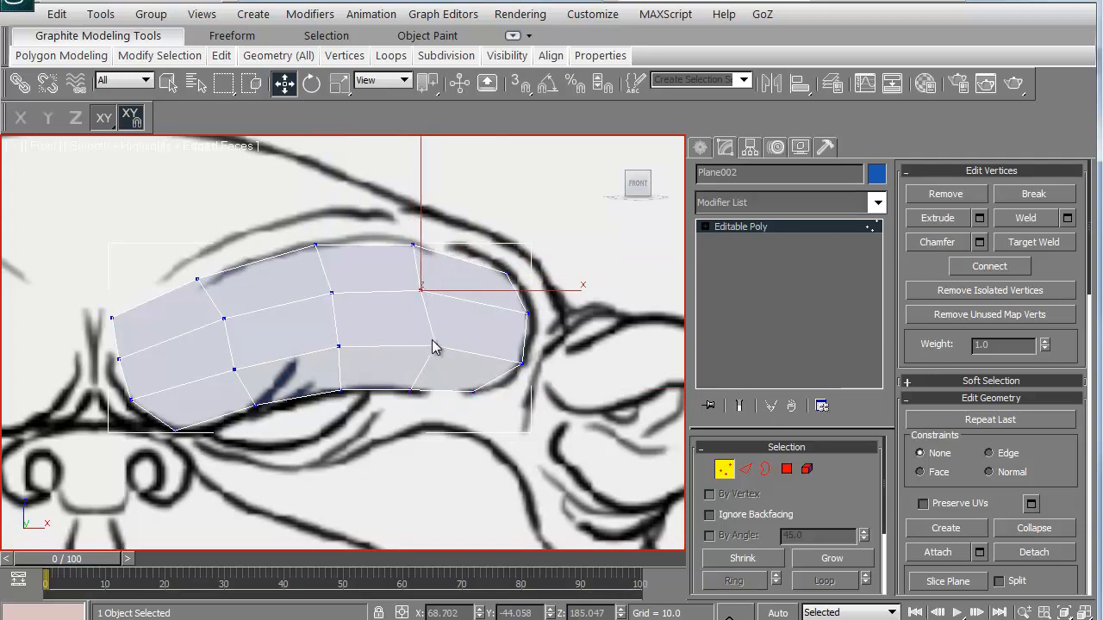
click(435, 347)
drag(435, 346, 423, 346)
click(258, 383)
scroll(246, 414, down, 5)
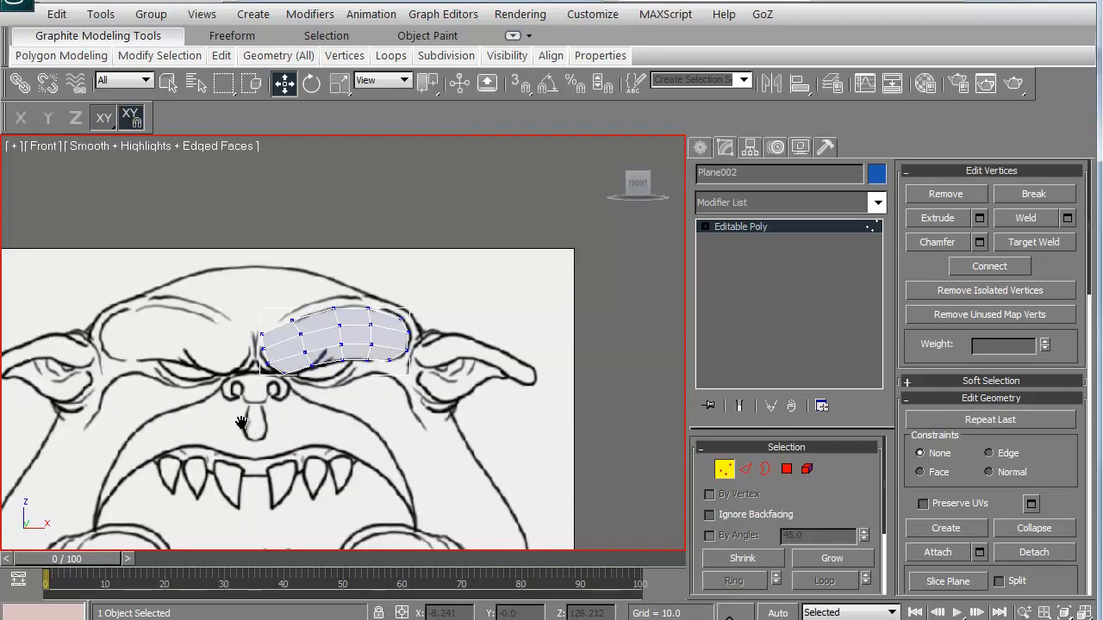
scroll(241, 370, up, 4)
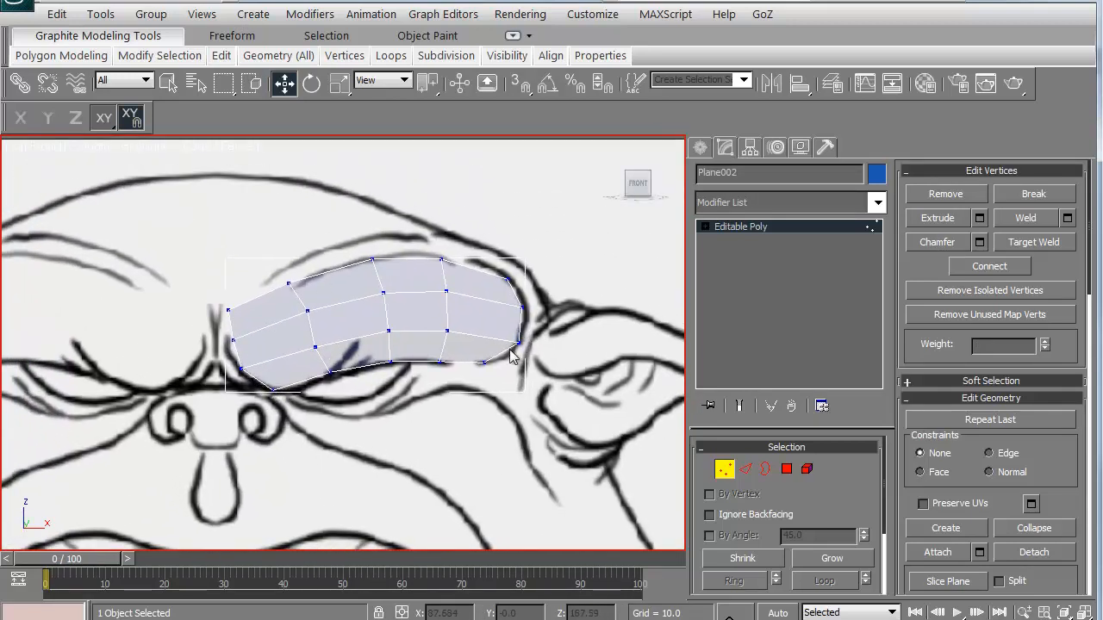
- Pull the fourth, third and second vertex columns forward in the Top view to deepen the arc, and nudge the outer lower vertex forward
key(t)
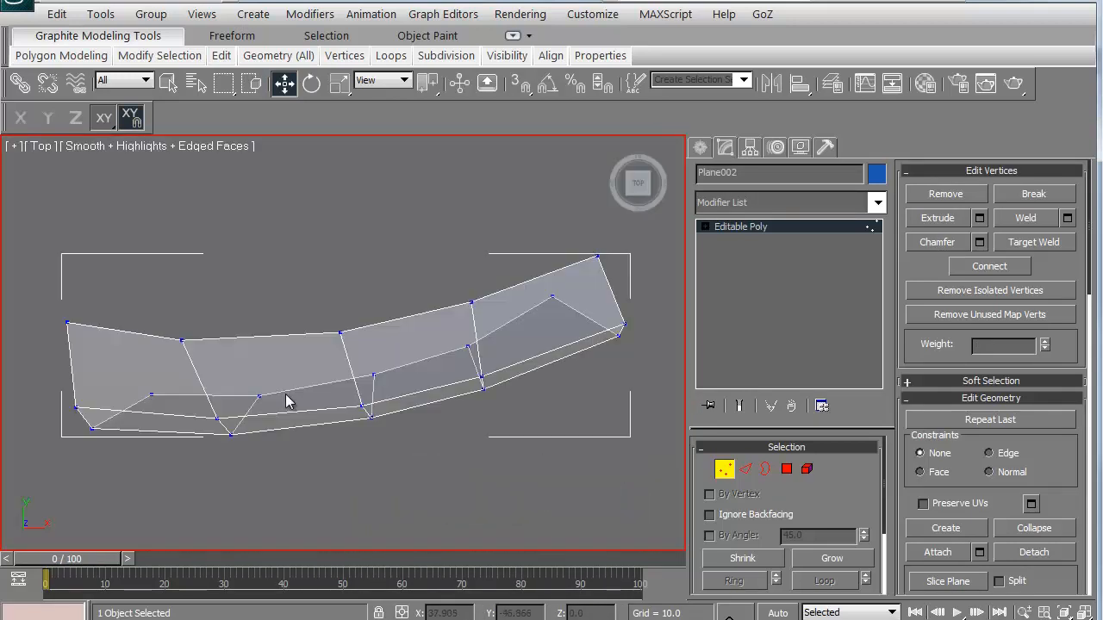
middle_drag(378, 397, 341, 378)
mouse_move(476, 405)
mouse_down()
mouse_move(450, 389)
mouse_move(462, 410)
mouse_up()
drag(285, 311, 372, 431)
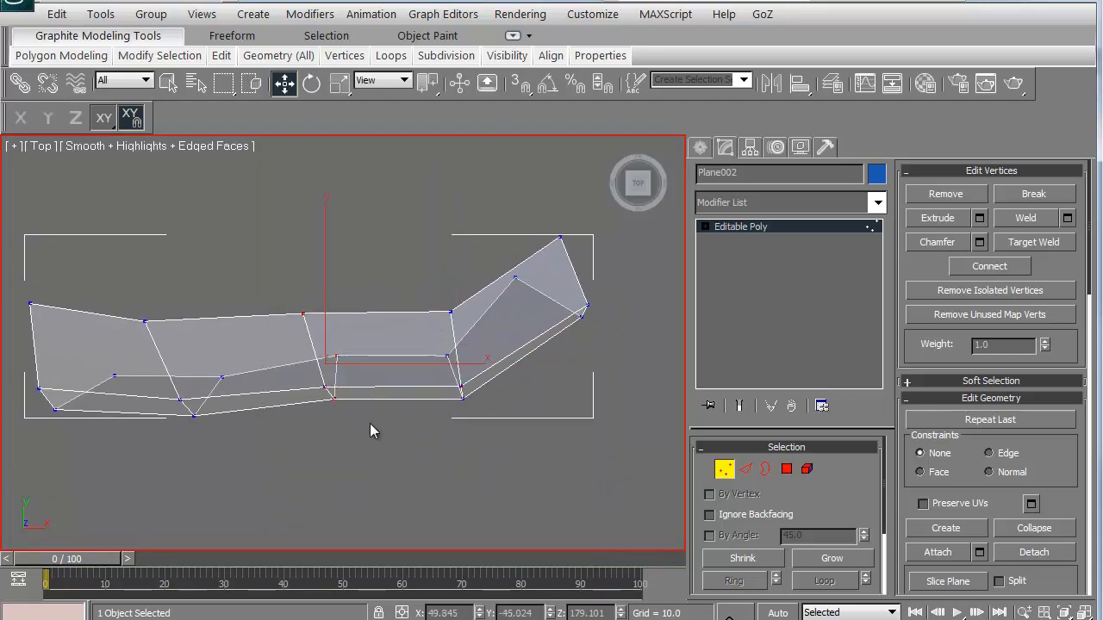
drag(328, 401, 333, 447)
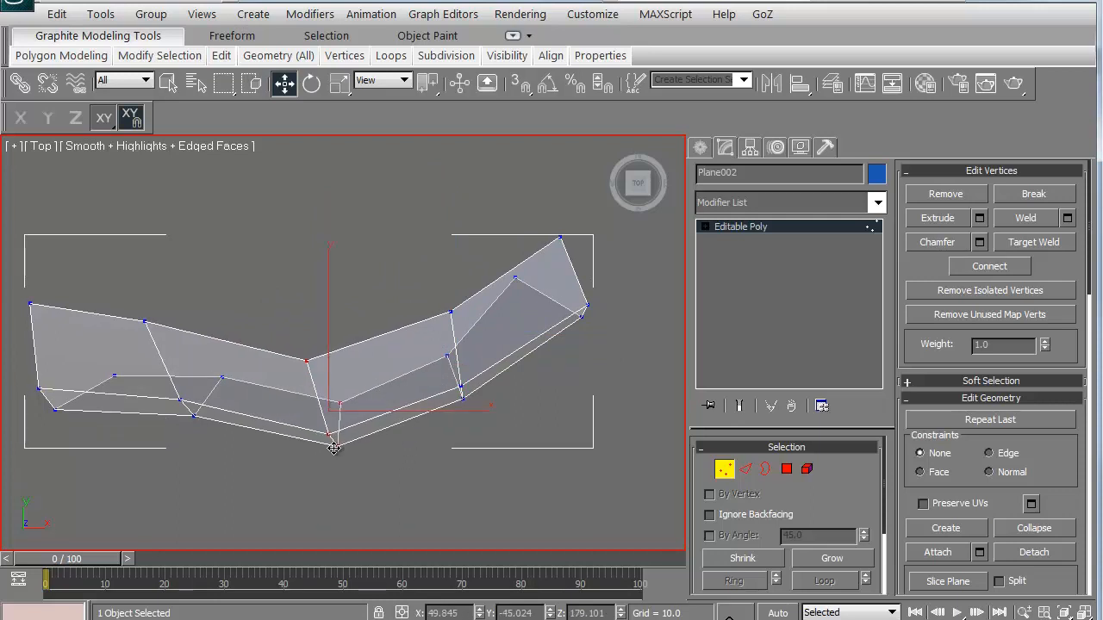
drag(251, 450, 251, 451)
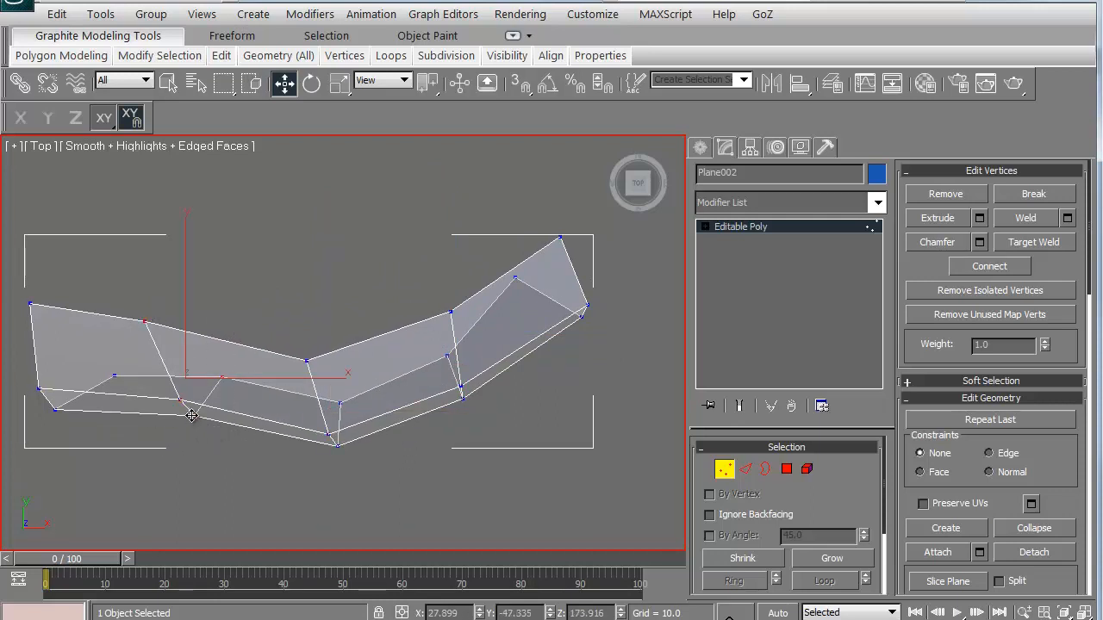
drag(191, 416, 188, 453)
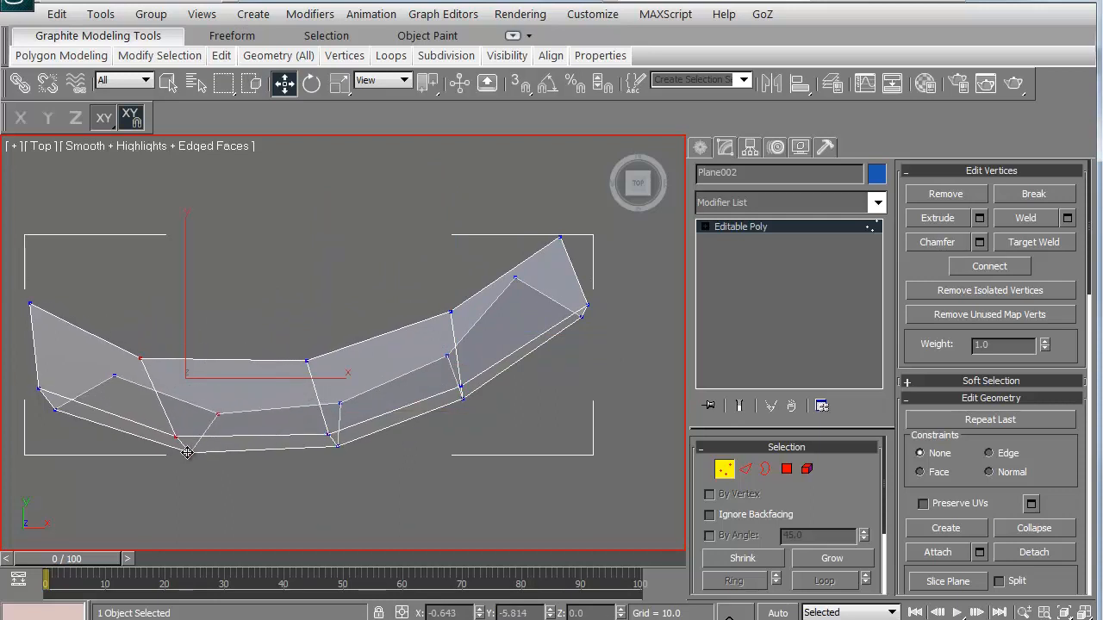
click(517, 279)
drag(525, 290, 525, 289)
click(336, 243)
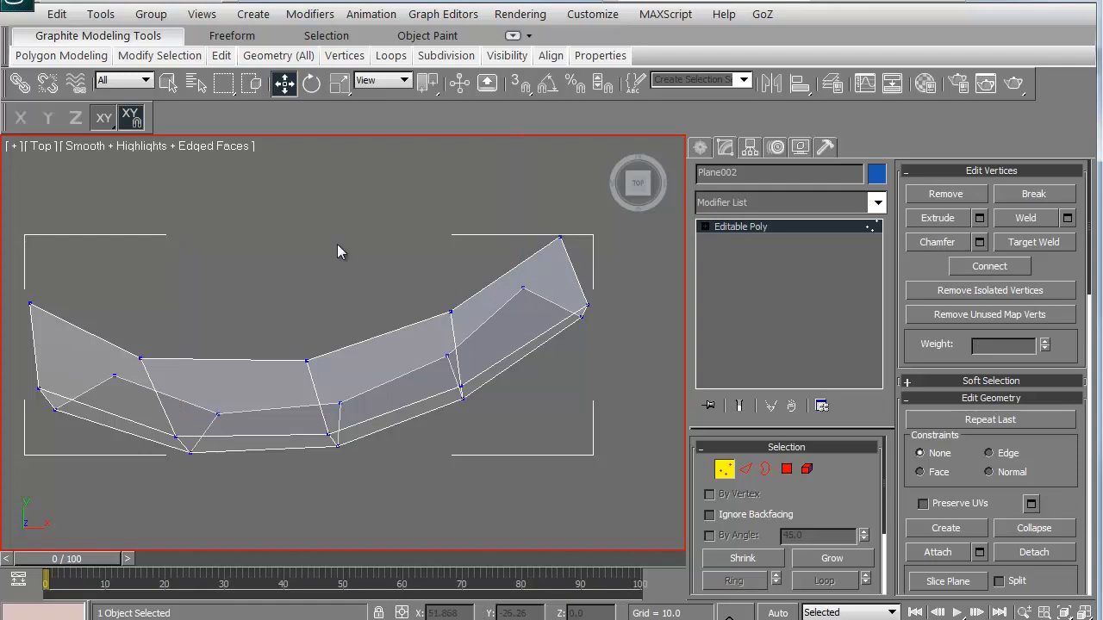
- In the Right view, move the lower of the strip's two inner lengthwise edge loops forward and down to follow the brow profile
scroll(327, 292, down, 2)
key(r)
scroll(318, 347, down, 7)
scroll(332, 360, up, 5)
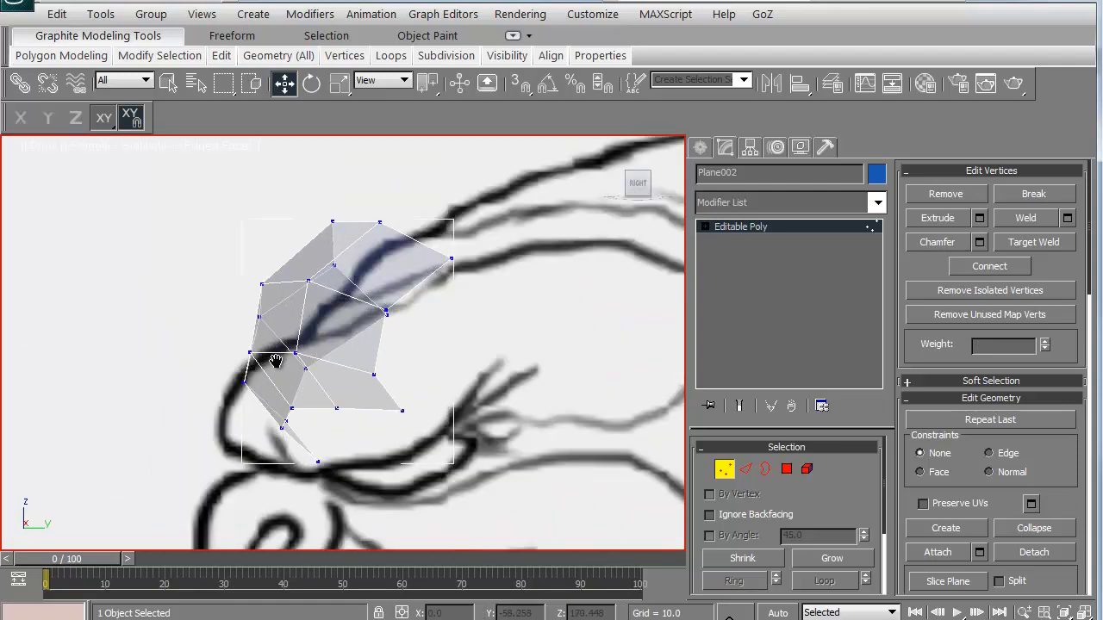
click(745, 469)
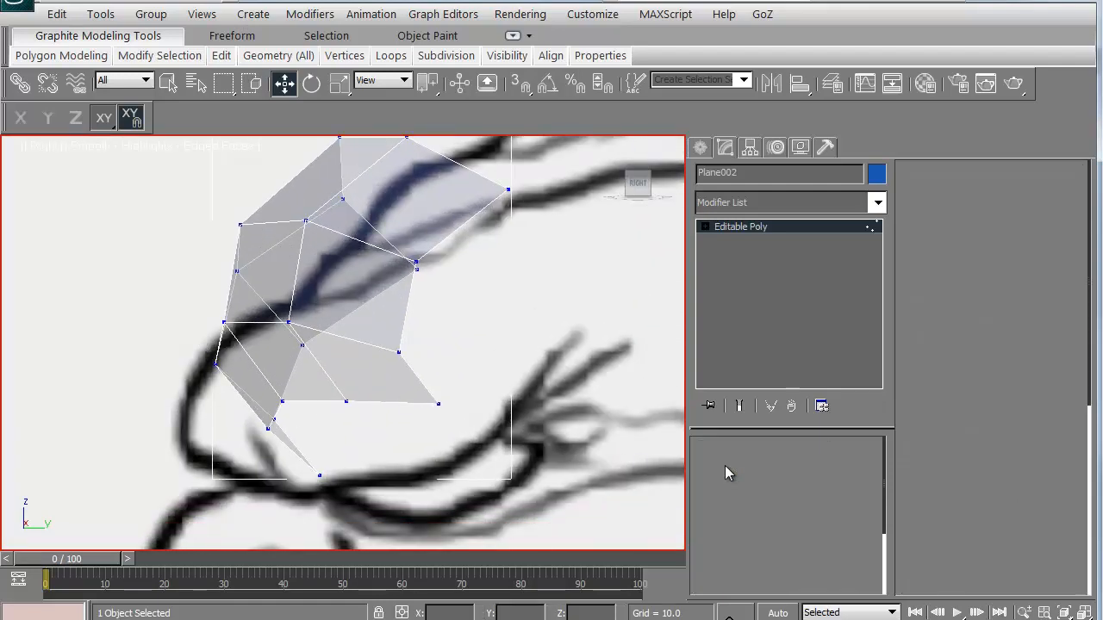
click(373, 350)
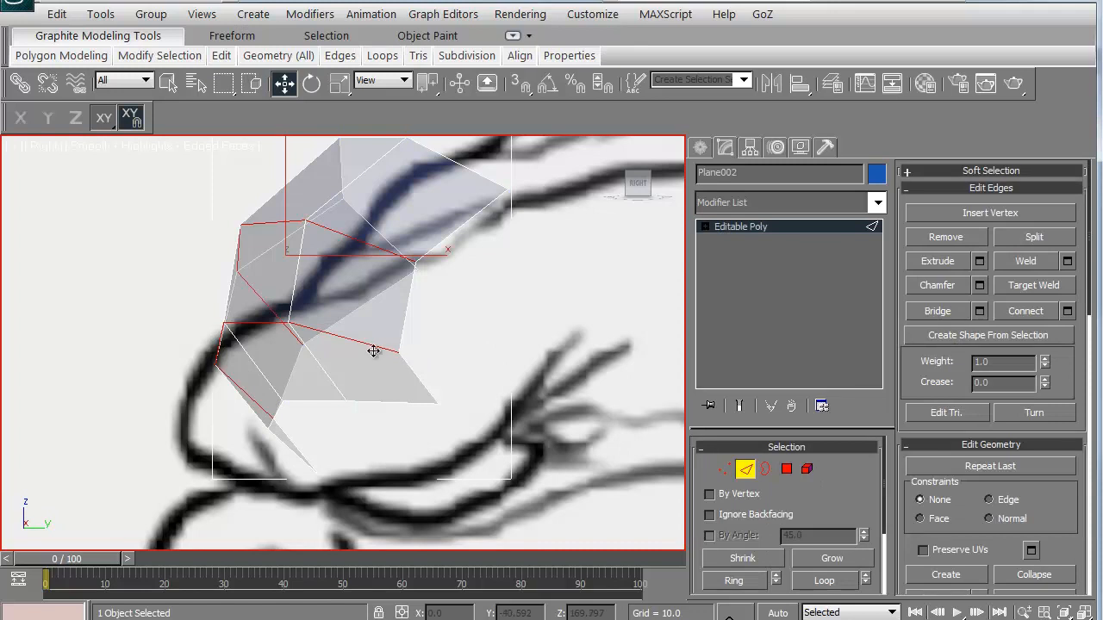
click(818, 582)
drag(185, 359, 135, 374)
- Move the upper inner lengthwise edge loop forward and down so it continues the curve of the brow profile
click(331, 234)
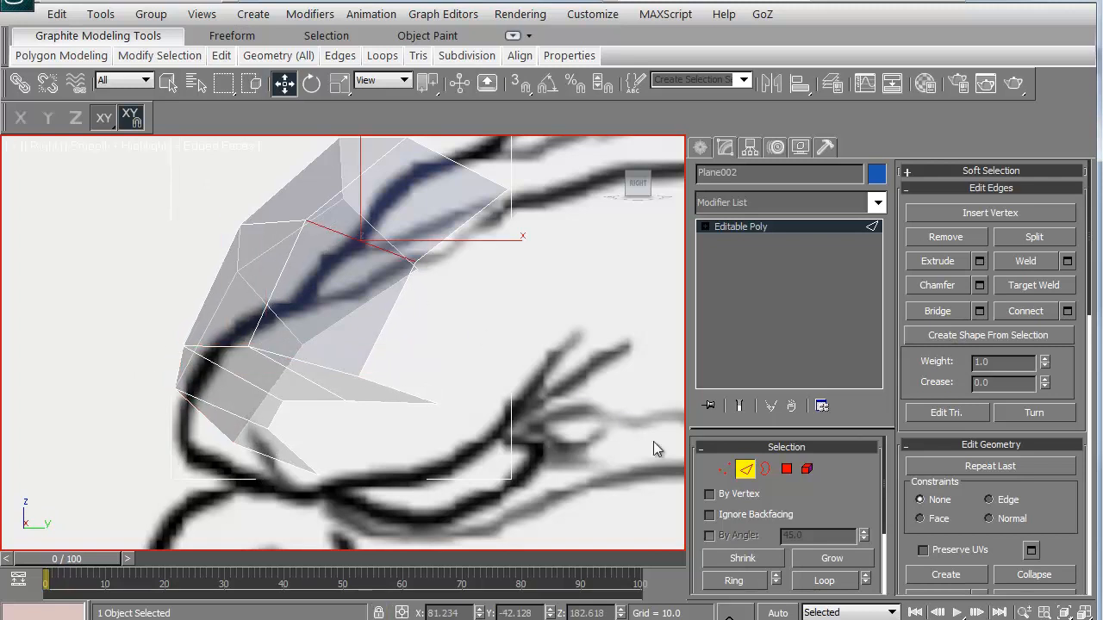
click(810, 576)
drag(187, 250, 161, 274)
scroll(286, 288, down, 2)
middle_drag(277, 298, 231, 322)
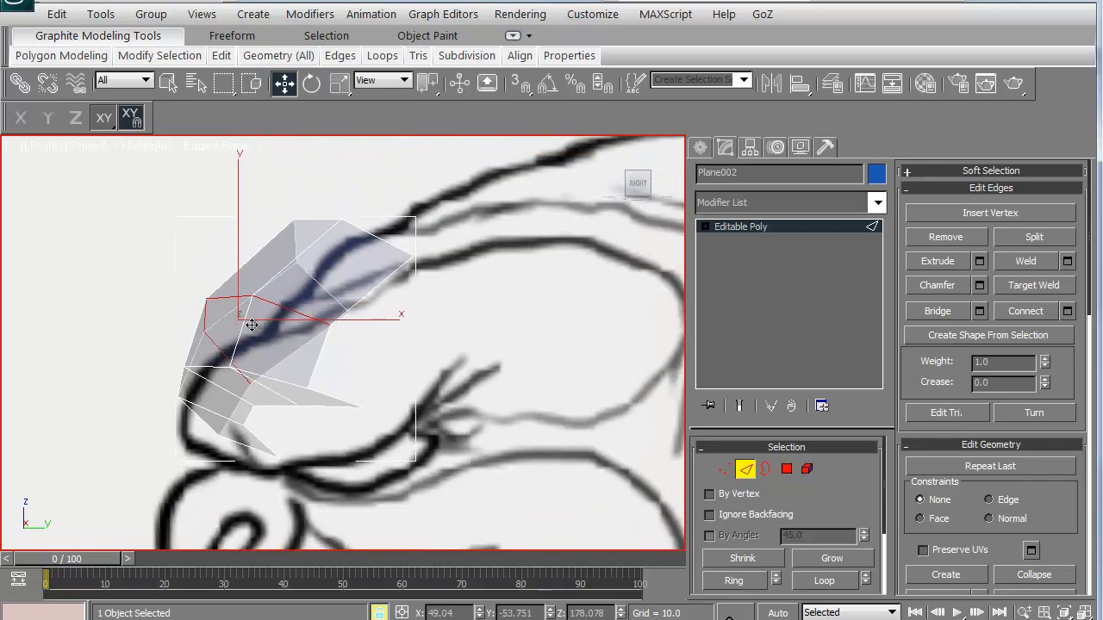
- Move all vertices of the strip's top row backward and slightly down onto the brow's upper outline in the Right view
click(723, 469)
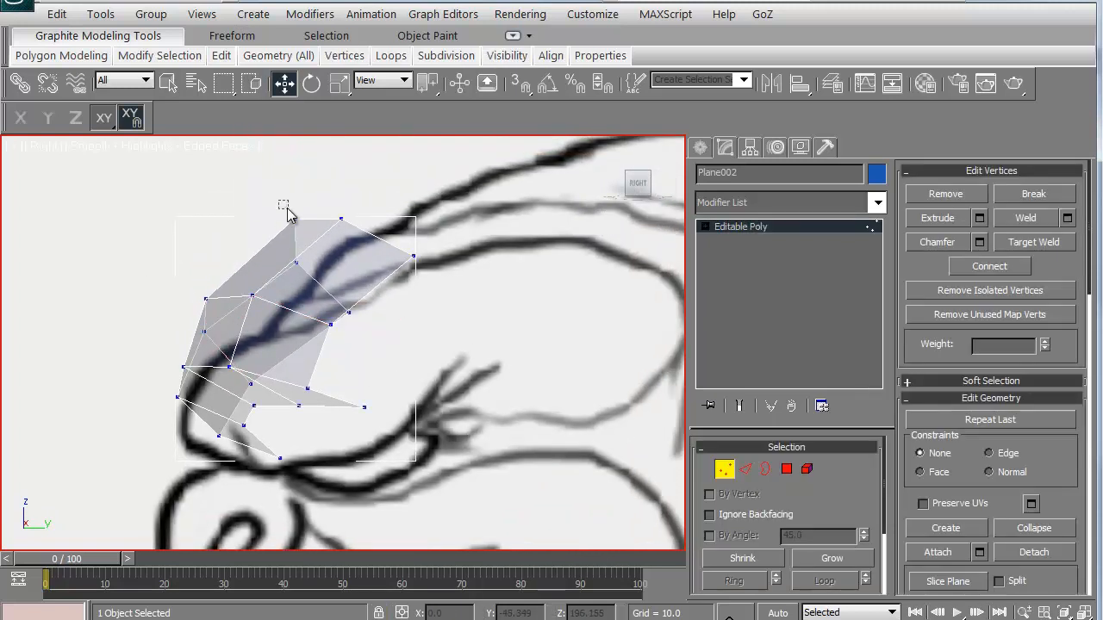
drag(289, 215, 468, 315)
key(space)
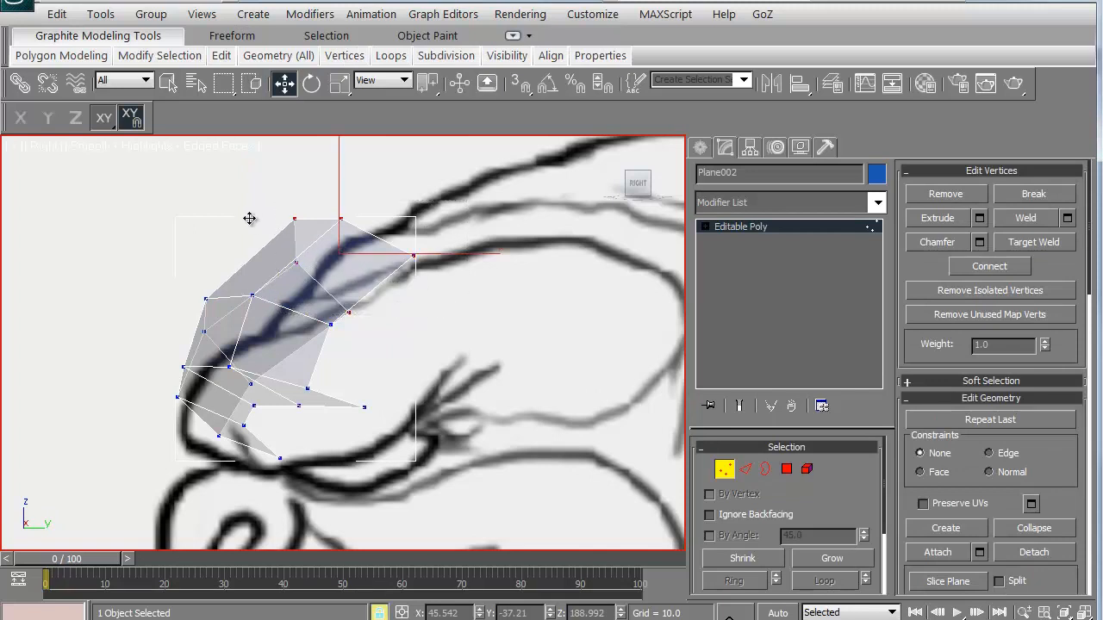
mouse_move(249, 218)
mouse_down()
mouse_move(246, 209)
mouse_move(264, 218)
mouse_up()
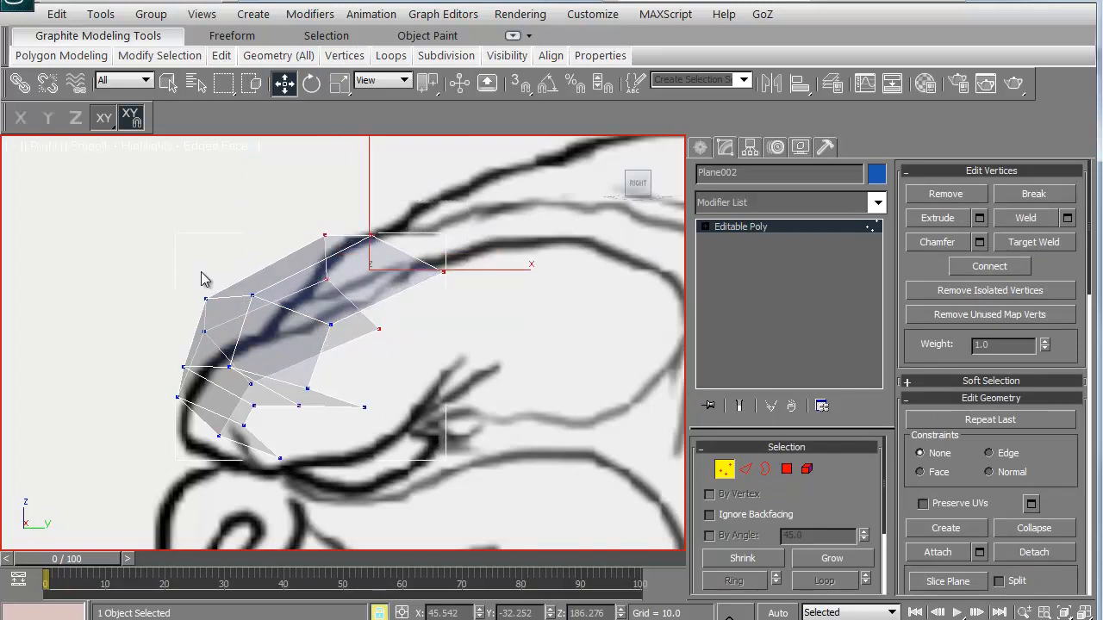
key(space)
- Move the second-row vertices together slightly backward and down, closer to the brow line in the Right view
click(217, 319)
scroll(217, 319, down, 2)
middle_drag(226, 342, 232, 341)
scroll(233, 342, up, 3)
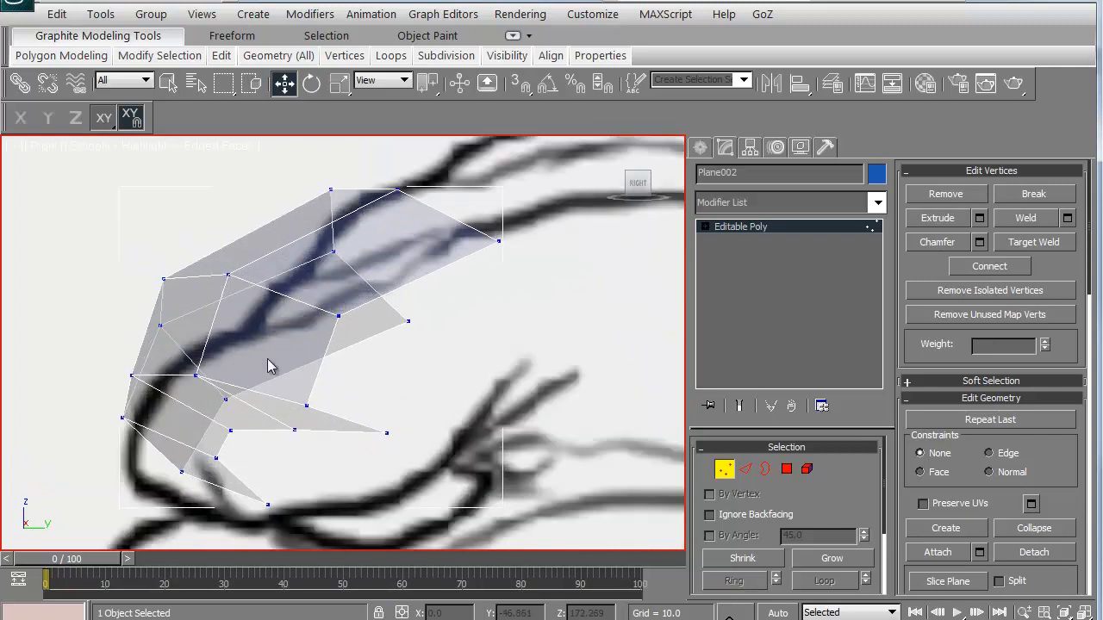
scroll(236, 275, down, 2)
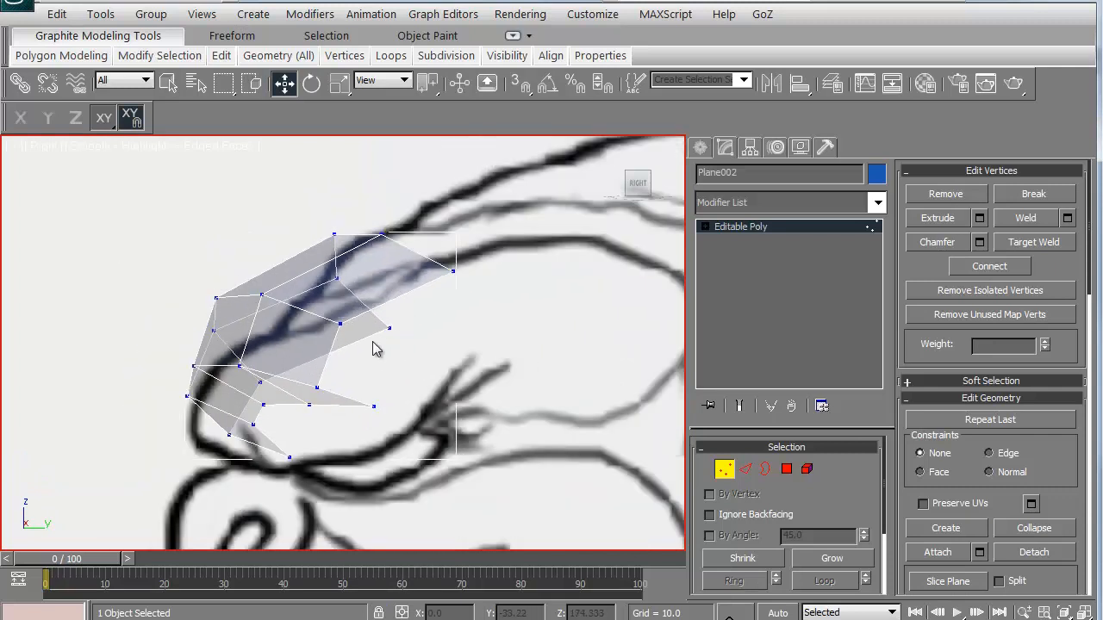
drag(250, 332, 276, 342)
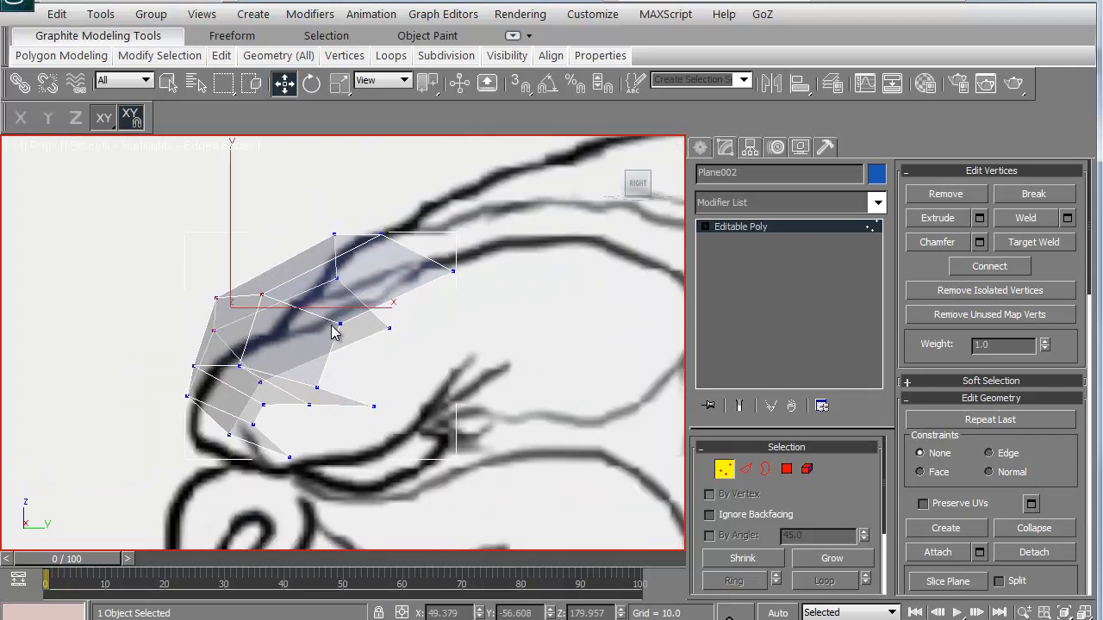
ctrl+click(338, 321)
drag(338, 323, 352, 333)
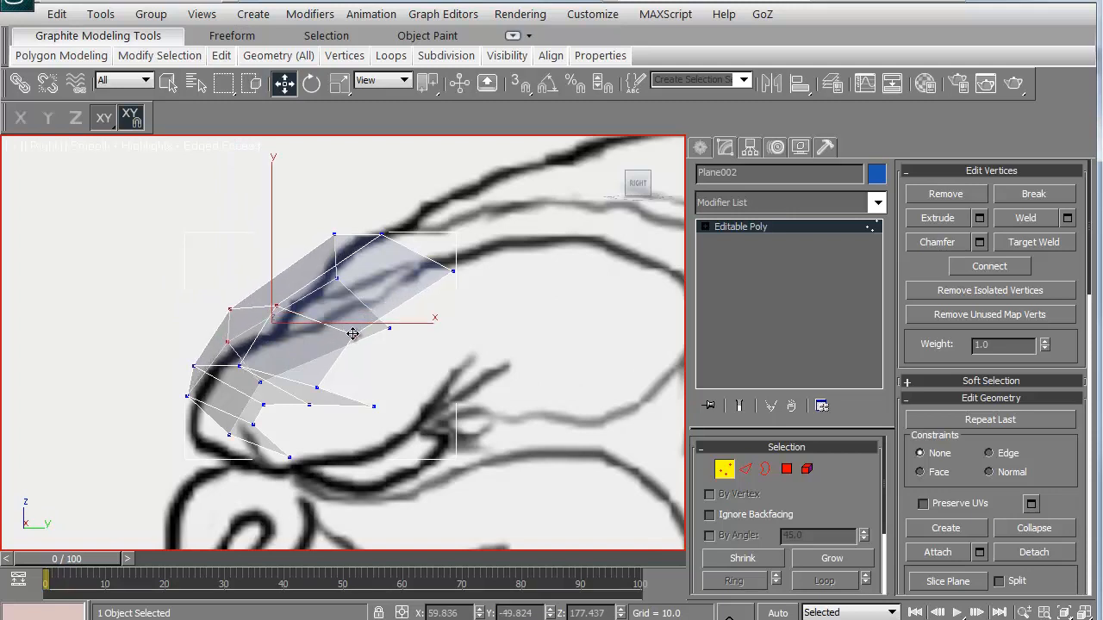
- Pull the outer-end vertices of the three lower rows backward individually to wrap the strip around the side of the brow
click(162, 326)
drag(317, 388, 360, 379)
drag(356, 339, 395, 329)
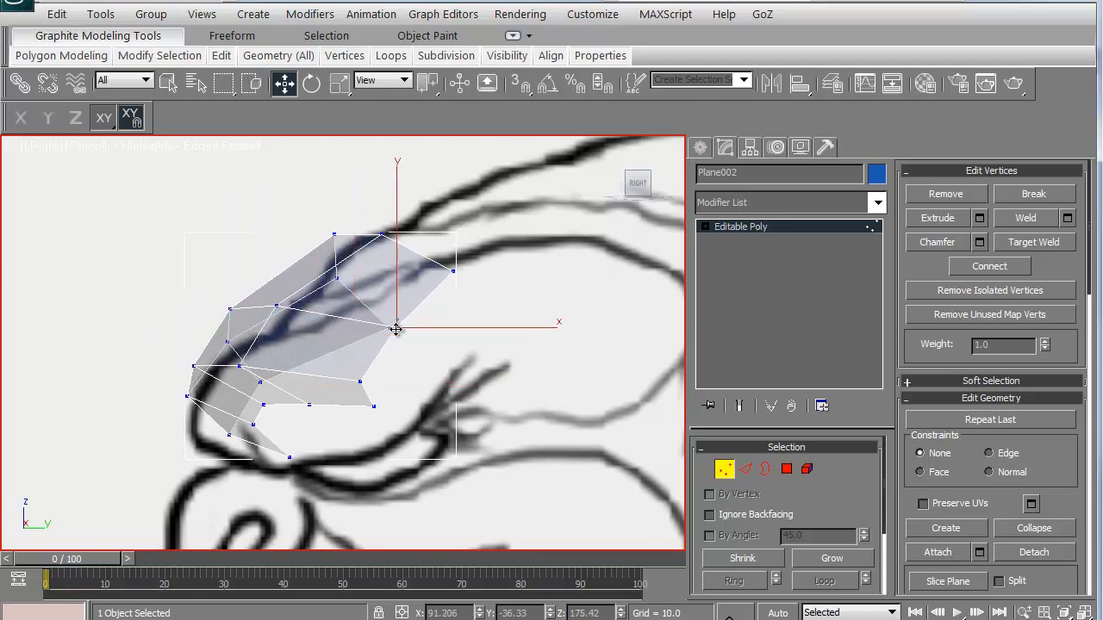
drag(362, 380, 401, 409)
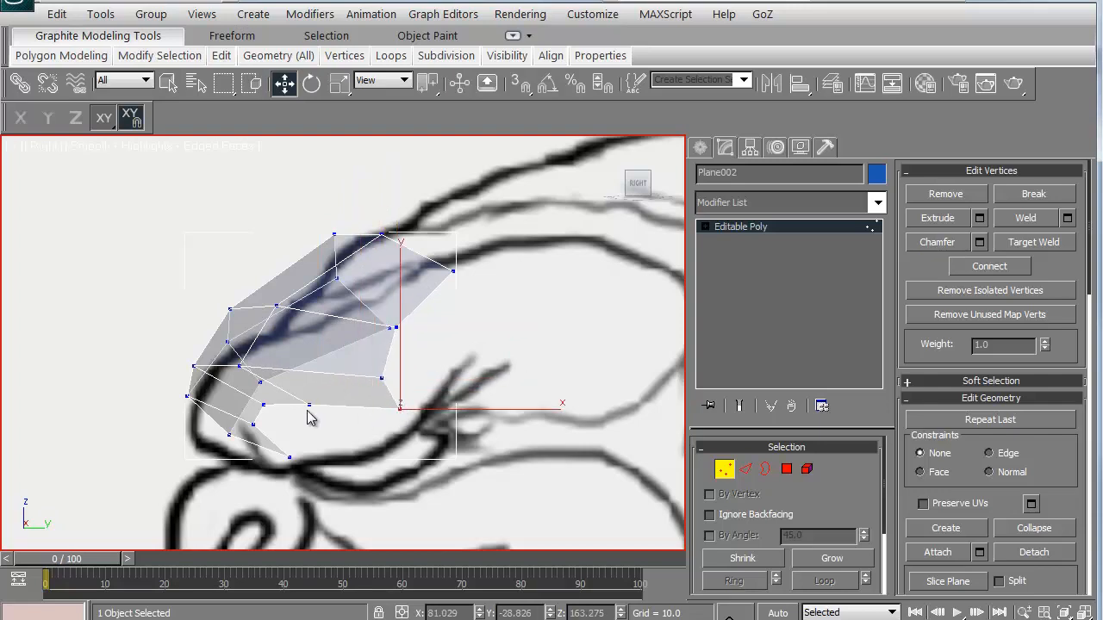
- In the Front view, reposition the third-row vertices closer to the brow's lower edge, including the ones at both ends
scroll(241, 389, down, 2)
key(f)
key(z)
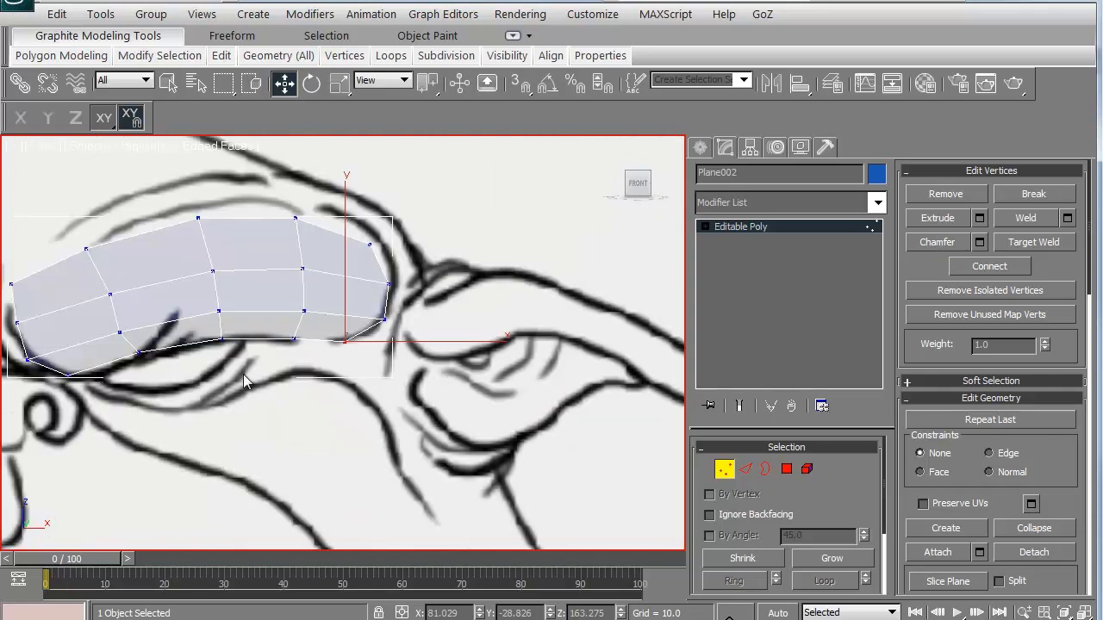
middle_drag(241, 374, 274, 367)
scroll(293, 324, up, 3)
drag(358, 271, 437, 290)
scroll(452, 280, down, 1)
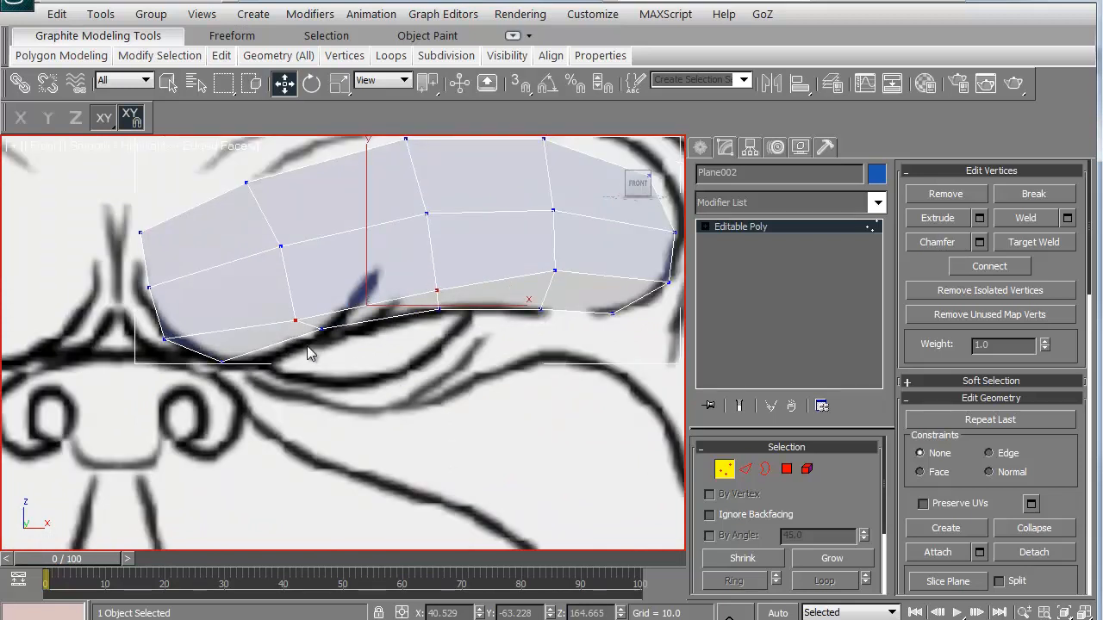
drag(165, 339, 174, 343)
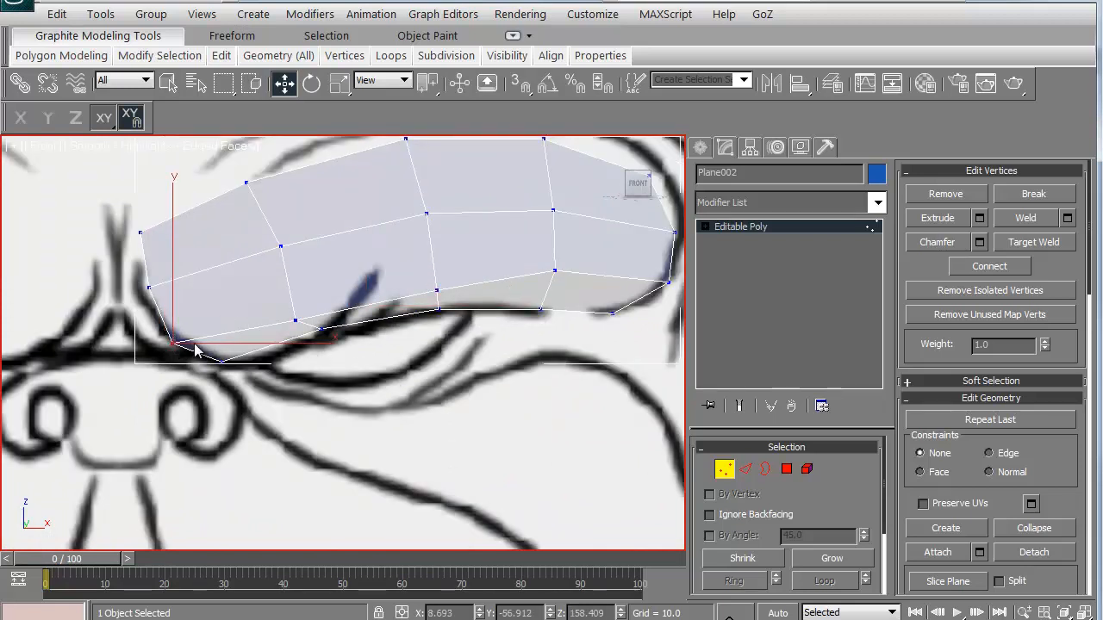
drag(554, 271, 581, 295)
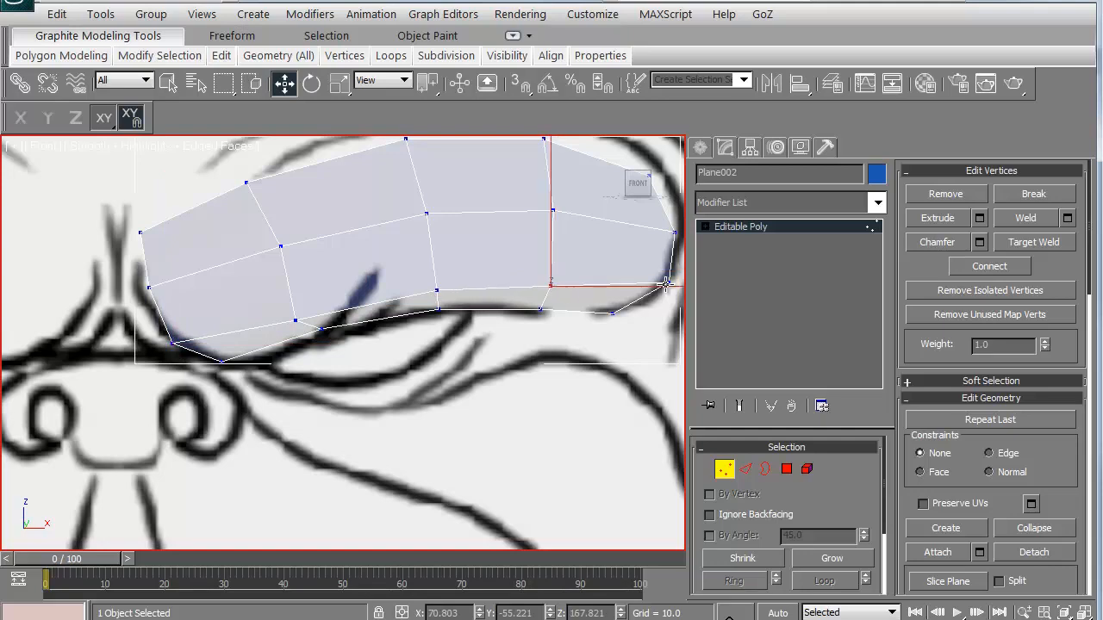
drag(667, 283, 660, 289)
click(317, 358)
- Select the two edges at the strip's nose-side end and extrude them along X toward the face's centre line
scroll(331, 363, down, 6)
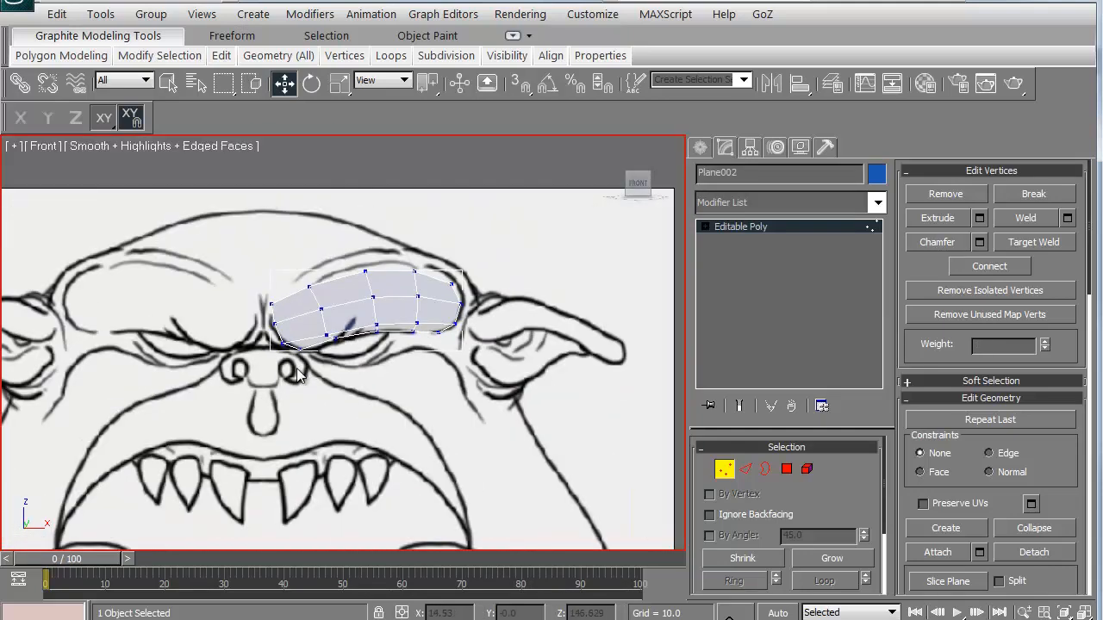
scroll(296, 372, up, 10)
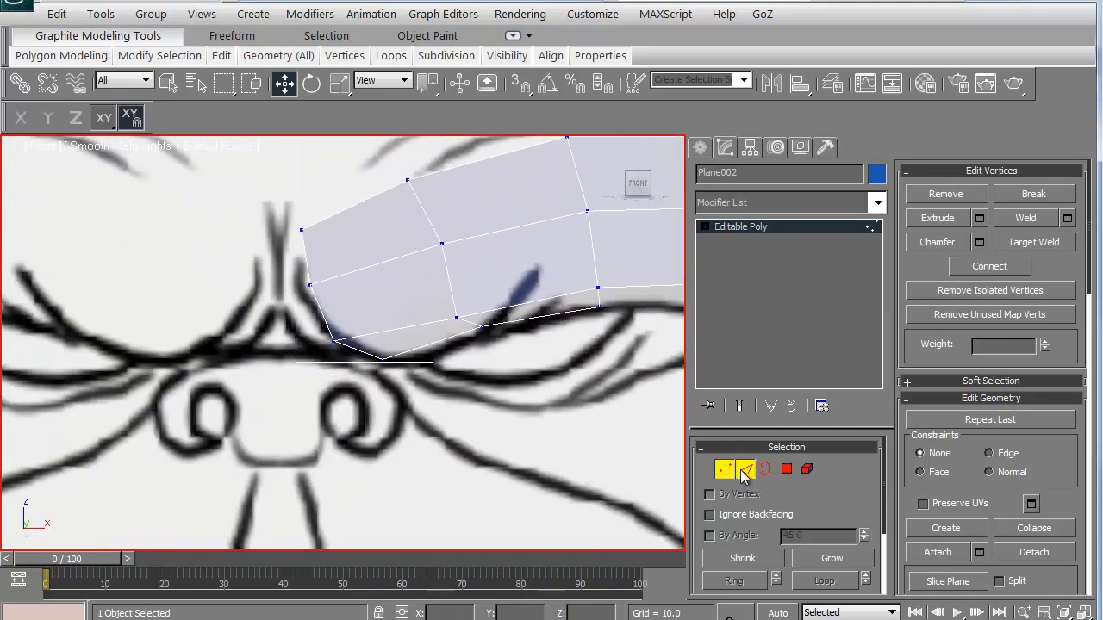
click(744, 469)
click(309, 267)
ctrl+click(318, 308)
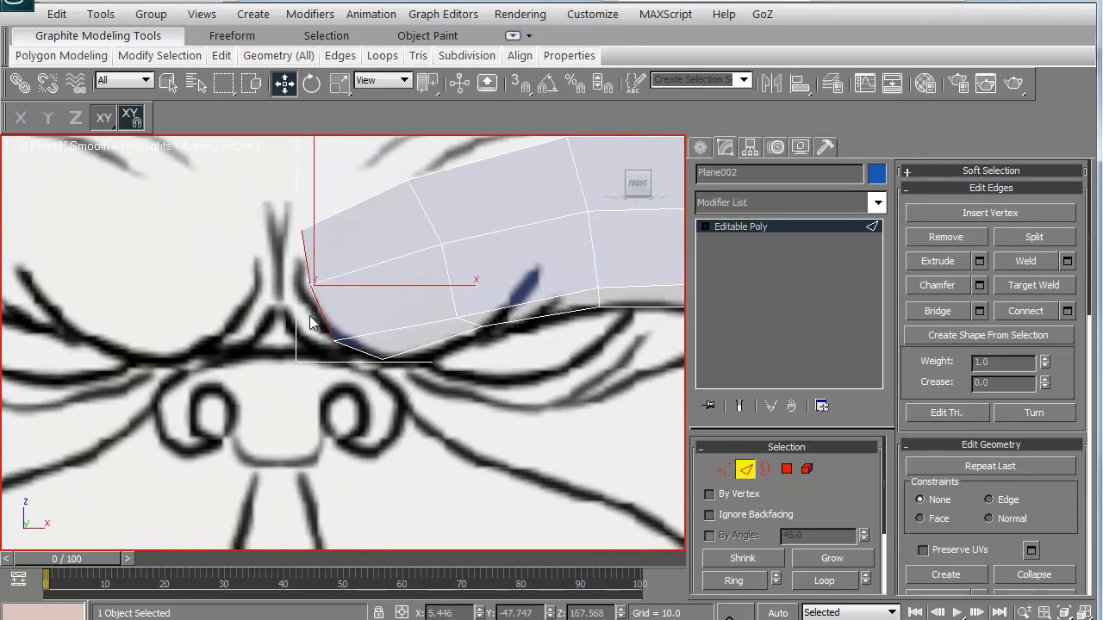
key(space)
click(22, 118)
drag(191, 285, 137, 283)
- Flatten the extruded edges into a straight vertical line with an X-axis scale and shift them onto the face's centre line
drag(338, 83, 339, 137)
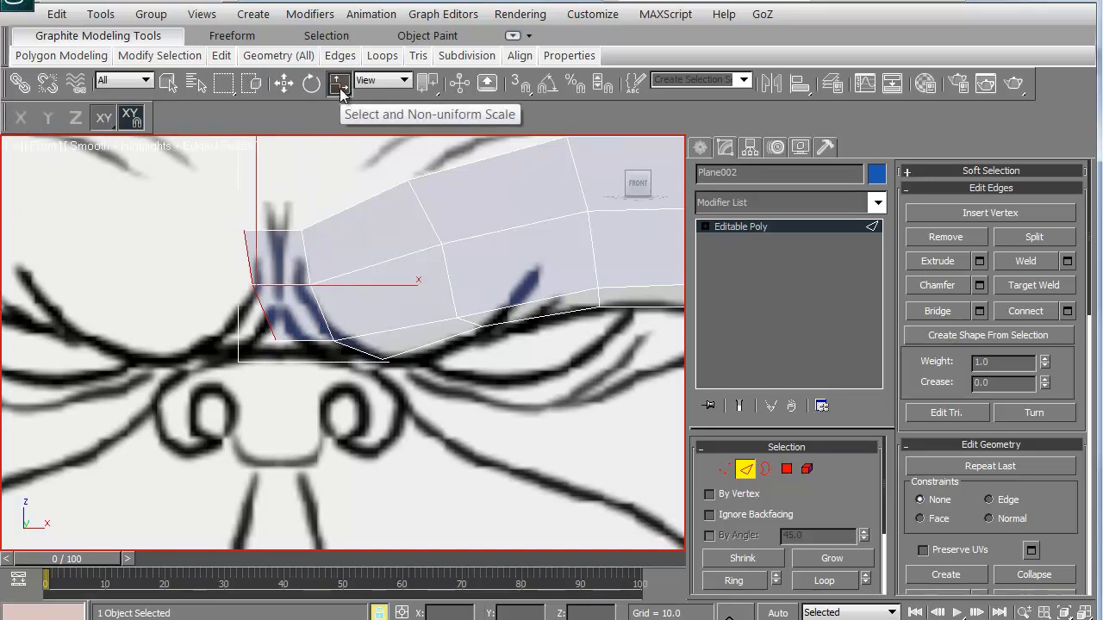
mouse_move(340, 93)
mouse_down()
mouse_move(341, 112)
mouse_move(341, 89)
mouse_up()
click(26, 118)
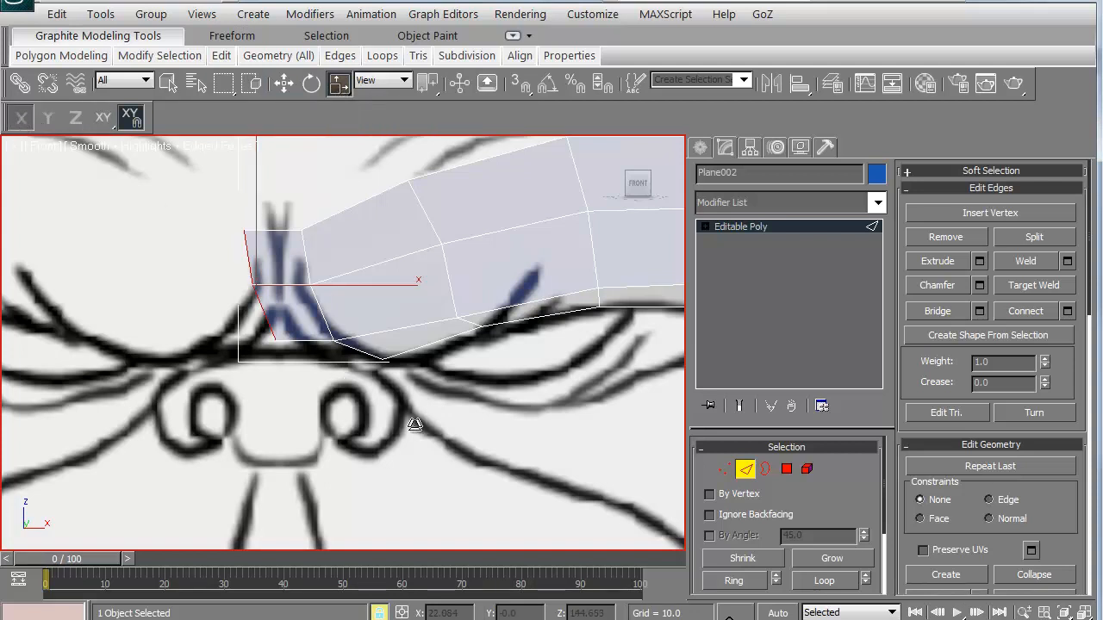
drag(417, 426, 224, 429)
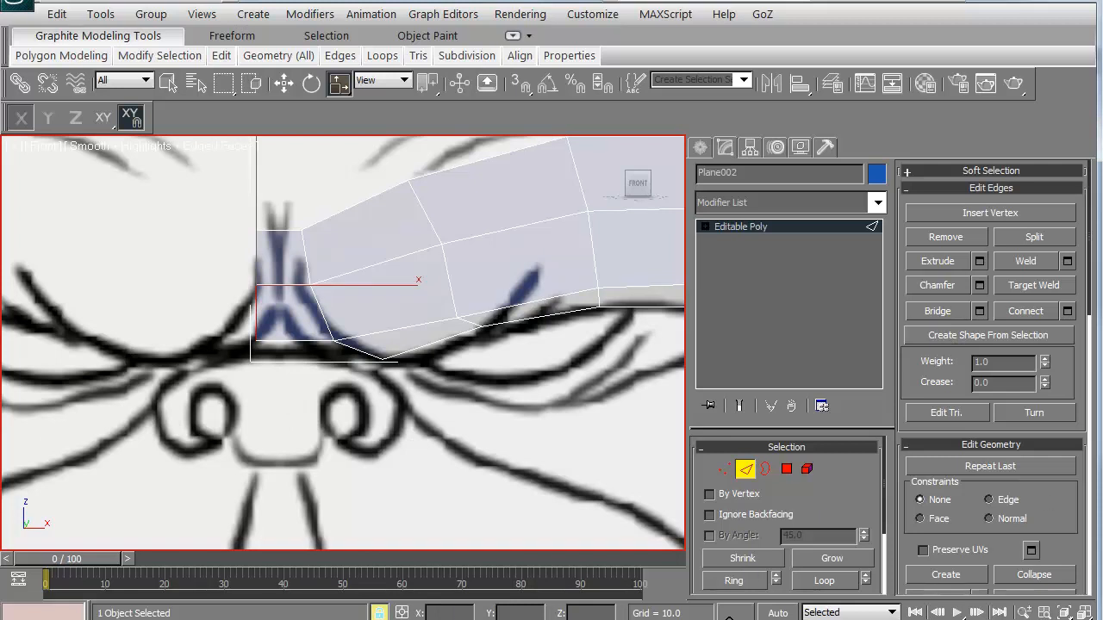
click(283, 83)
drag(93, 226, 113, 224)
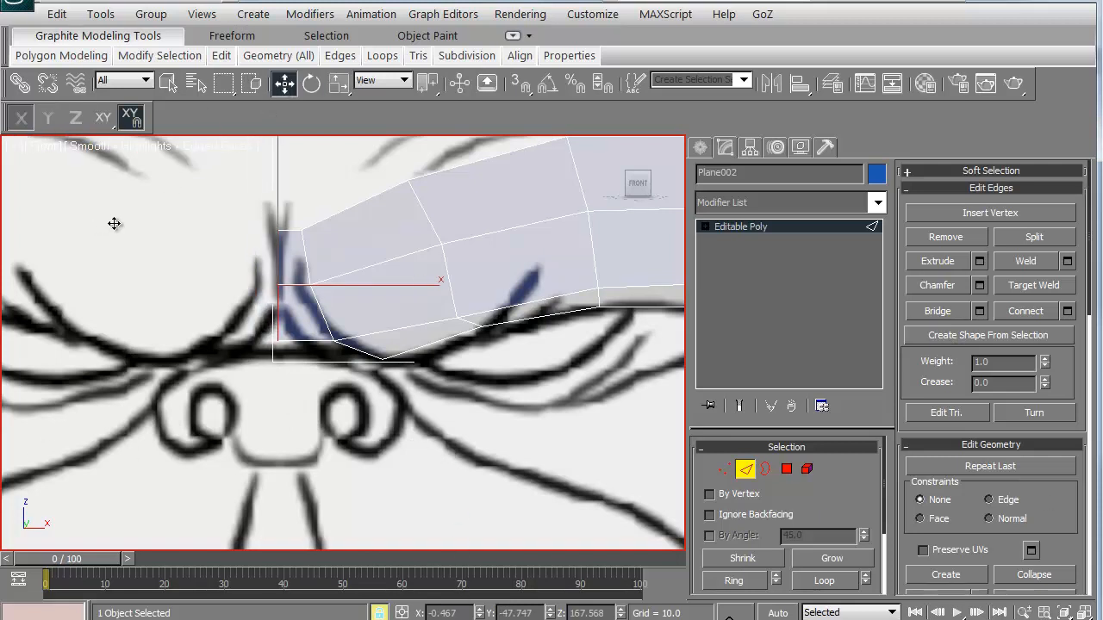
- In the Right view, extrude the bottom edge of the centre strip in successive segments down along the nose profile to the nose's base
key(t)
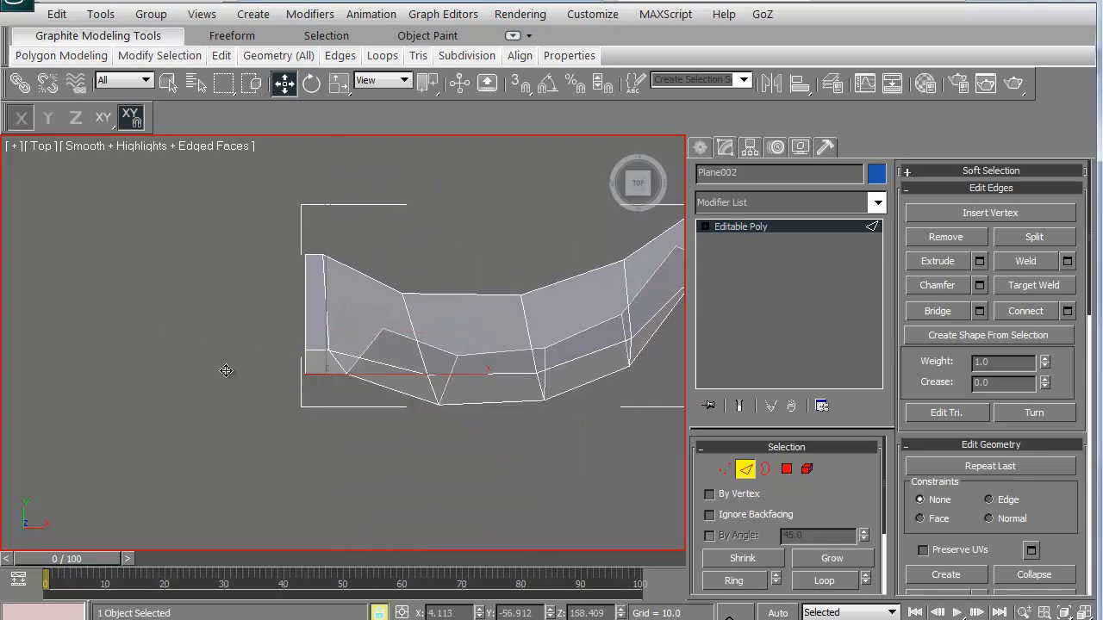
key(v)
key(r)
key(f)
scroll(259, 370, up, 6)
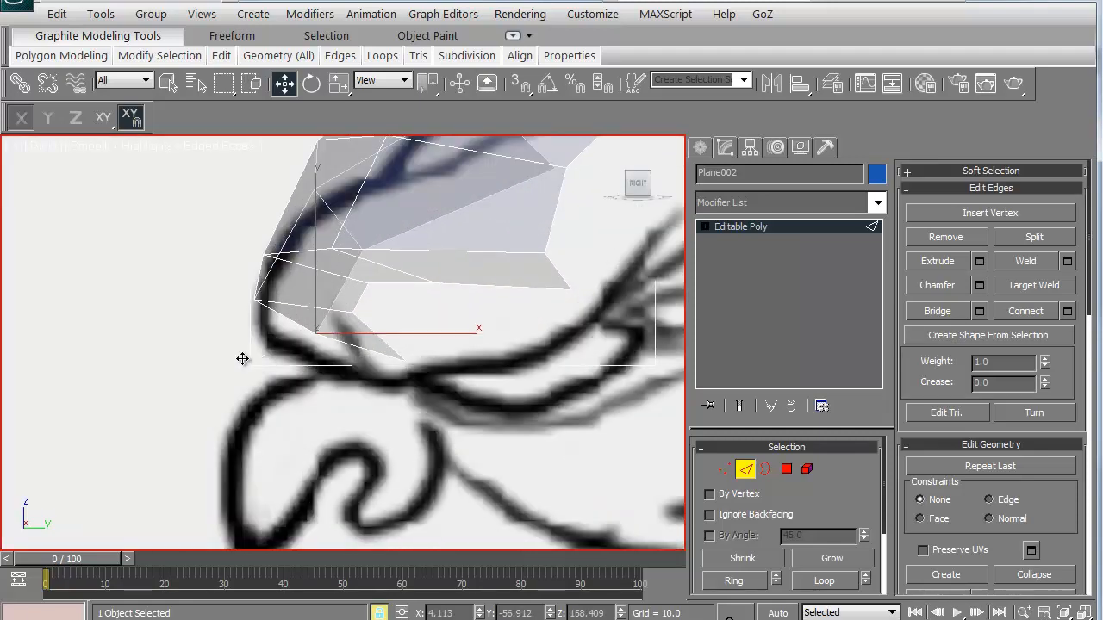
click(104, 118)
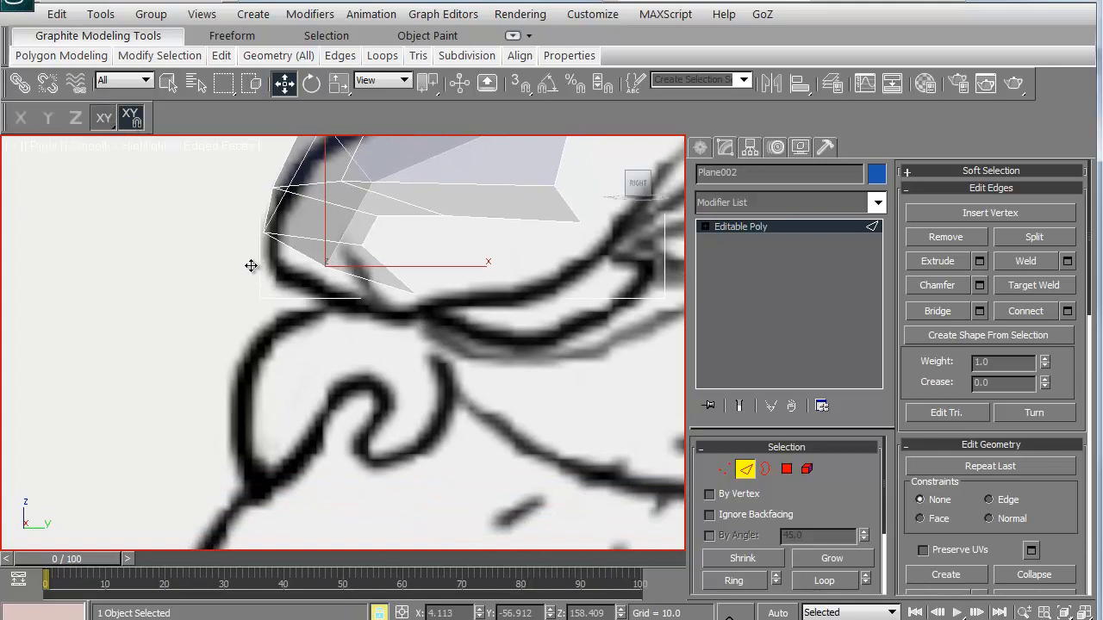
drag(251, 265, 130, 465)
scroll(244, 364, down, 5)
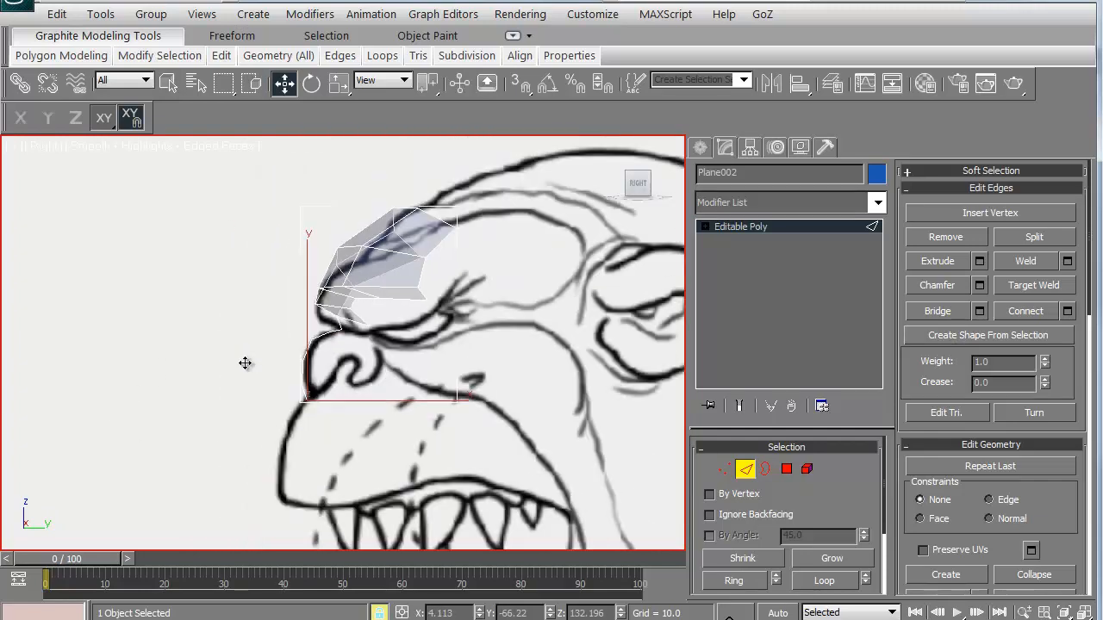
- In the Front view, raise the two lowest vertex rows of the nose strip along Y, moving the bottom row up slightly further
key(f)
scroll(258, 371, down, 10)
scroll(280, 357, up, 4)
middle_drag(282, 297, 279, 343)
click(722, 469)
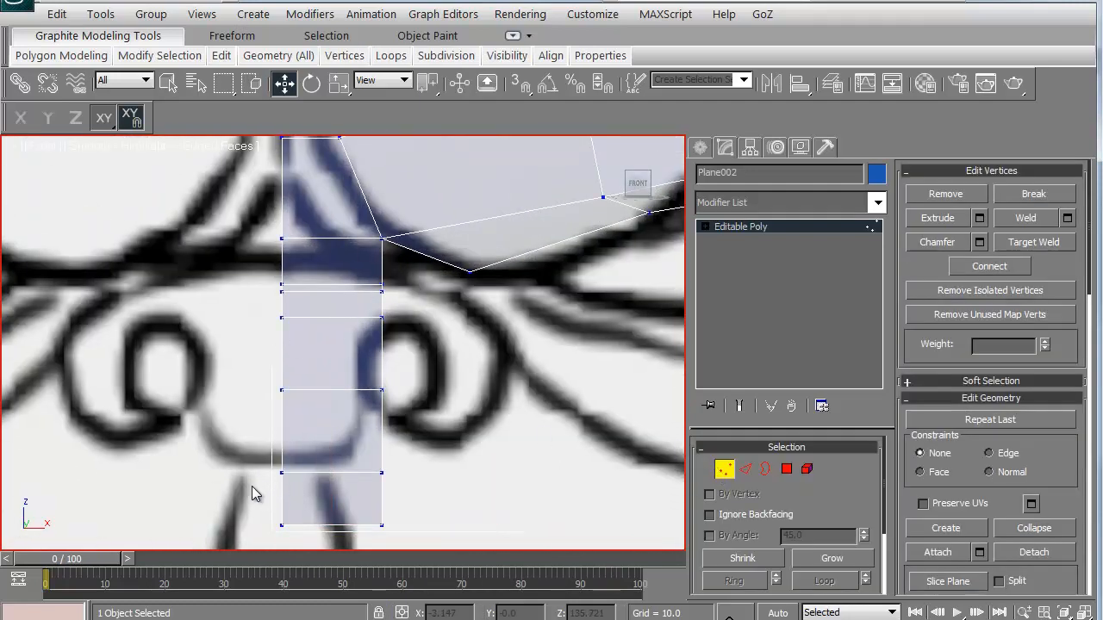
drag(256, 458, 455, 551)
click(49, 125)
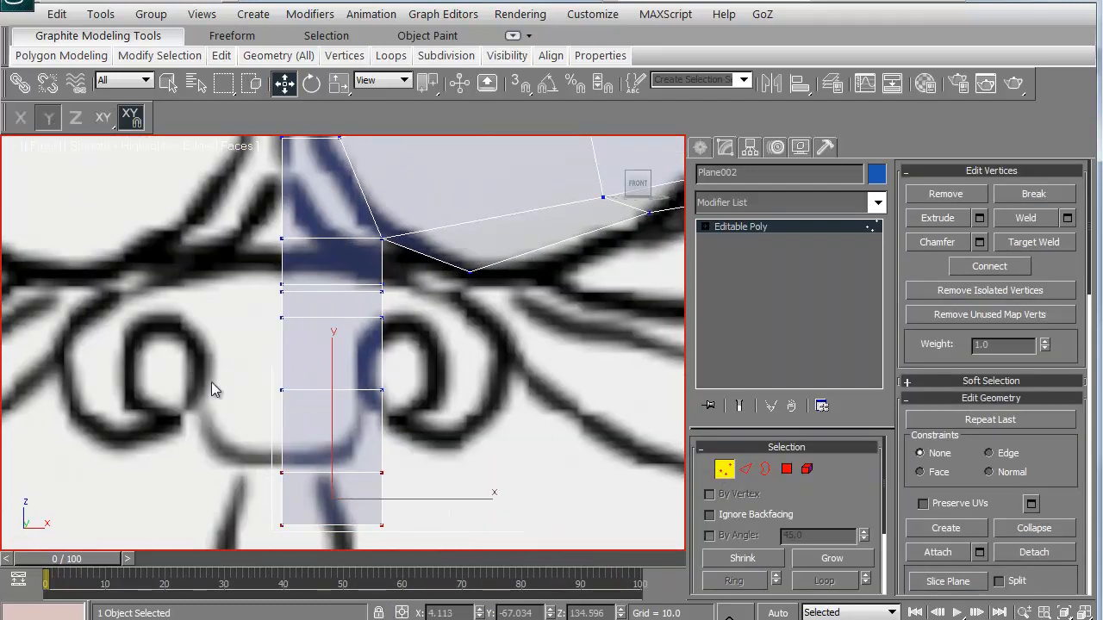
drag(280, 468, 279, 445)
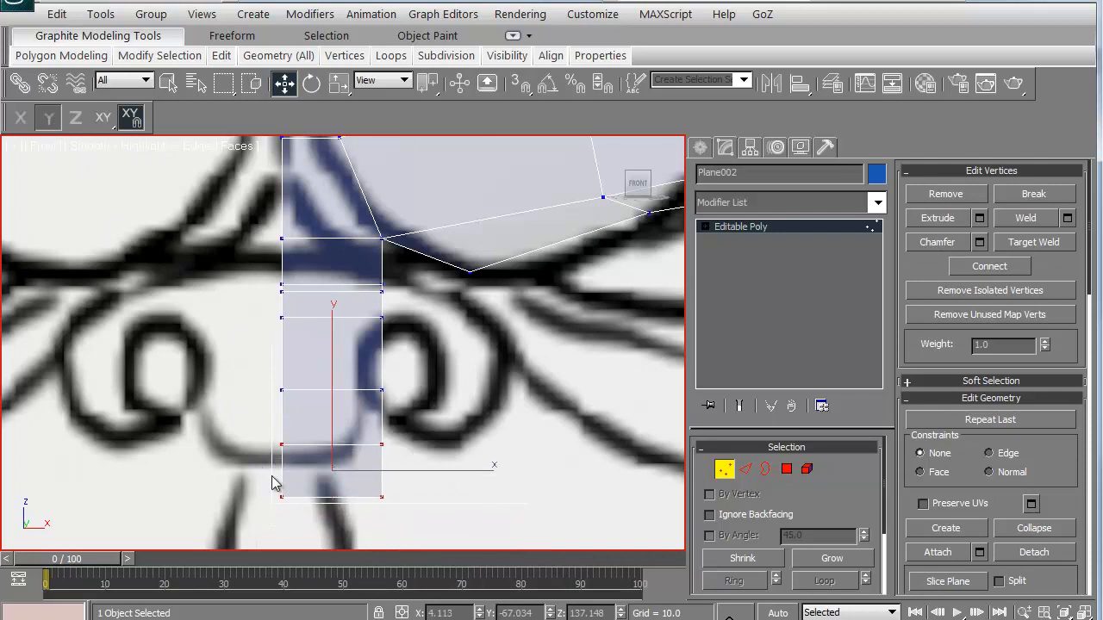
drag(281, 495, 282, 485)
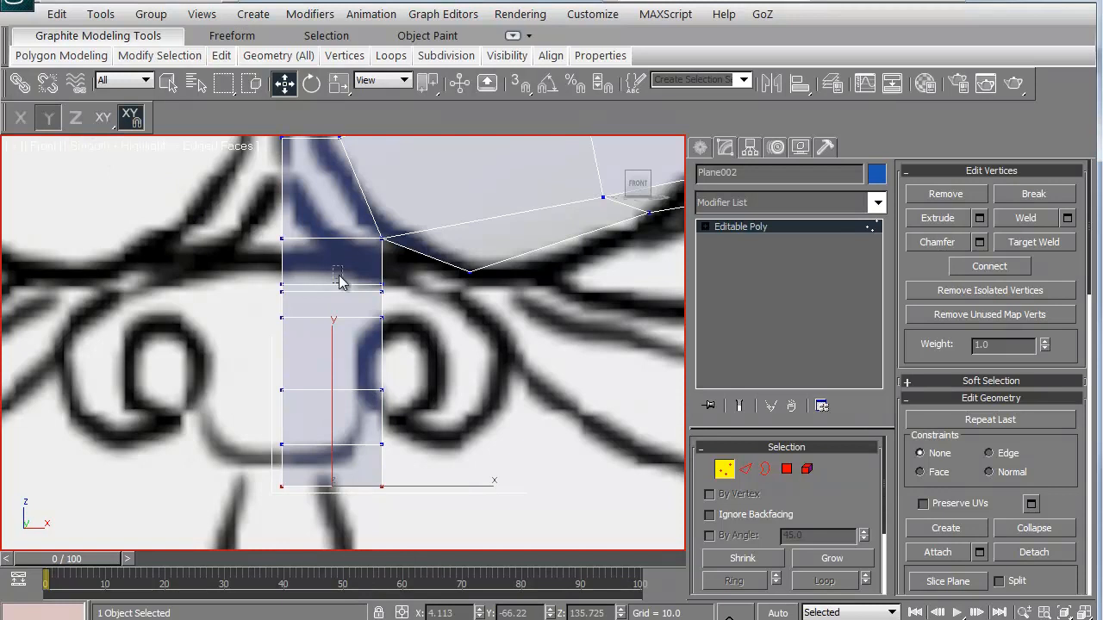
- In the Top view, move the nose strip's outer column of vertices back and slightly toward the centre line in XY
key(t)
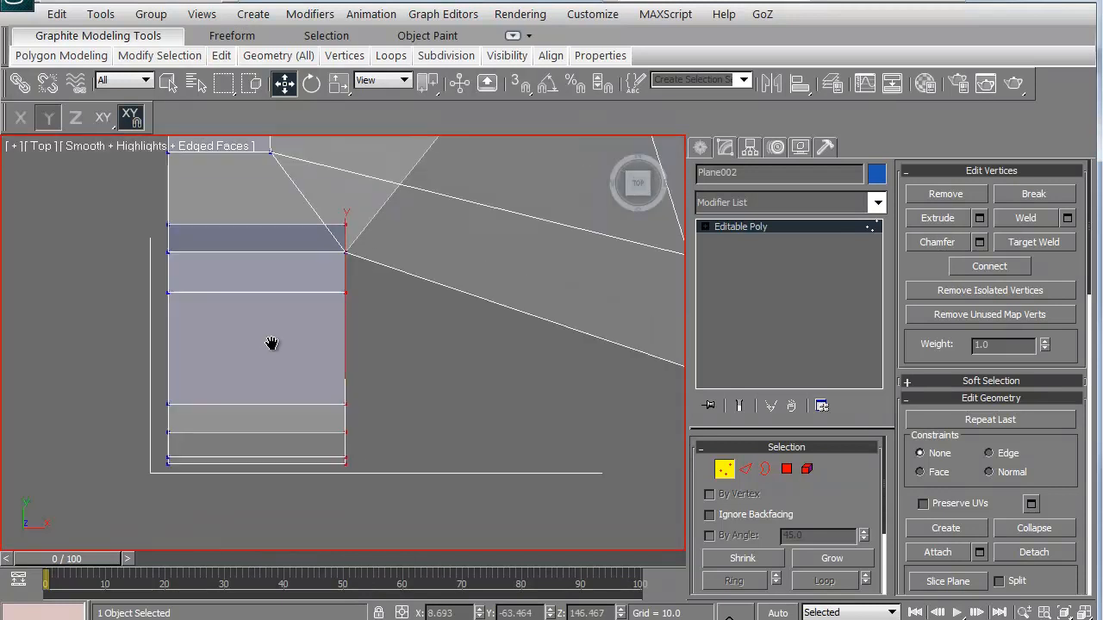
middle_drag(273, 345, 292, 334)
scroll(330, 328, down, 2)
scroll(290, 349, up, 3)
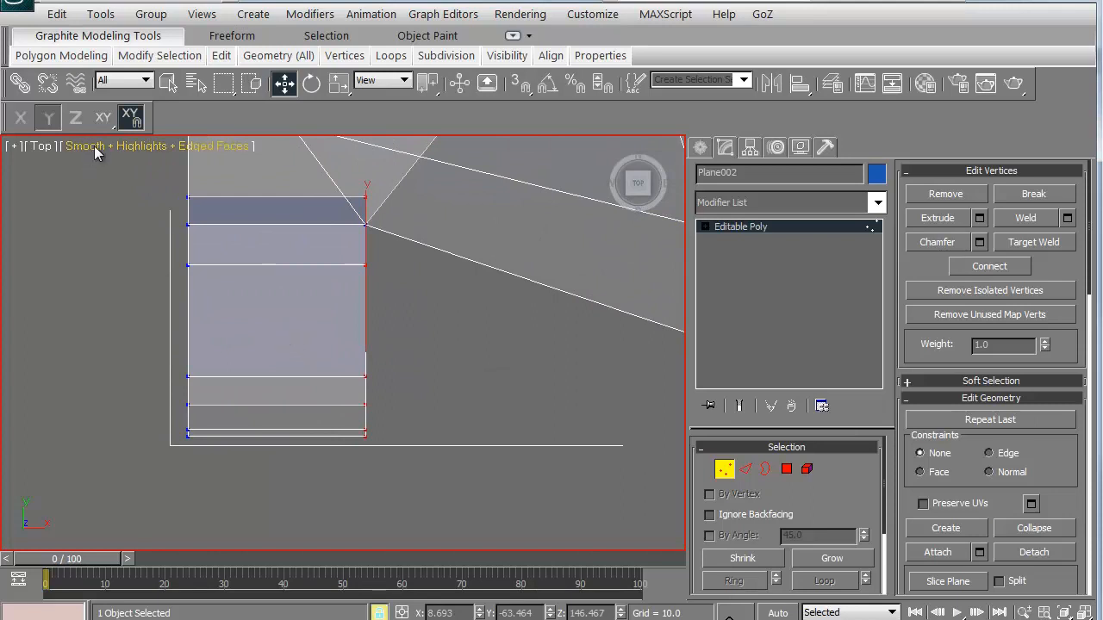
click(103, 117)
drag(256, 317, 231, 277)
key(space)
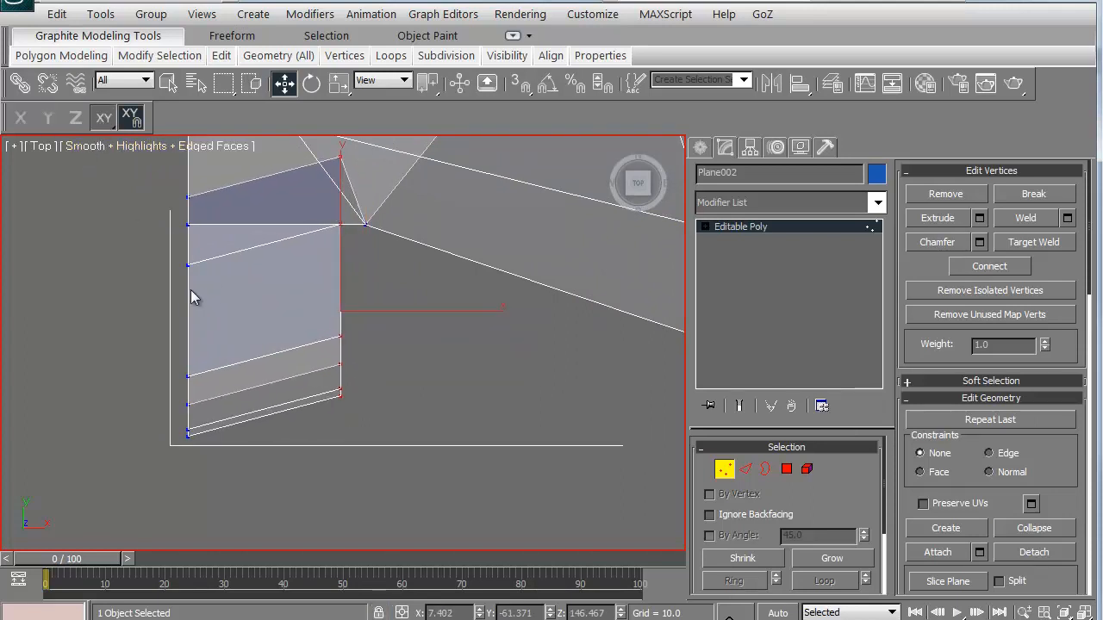
click(194, 294)
- In the Front view, ring-select the centre strip's horizontal edges and connect them with a new vertical edge loop down the middle
scroll(196, 296, down, 2)
middle_drag(196, 296, 368, 313)
scroll(199, 314, down, 1)
key(f)
scroll(206, 314, down, 3)
scroll(182, 345, up, 5)
scroll(379, 313, up, 2)
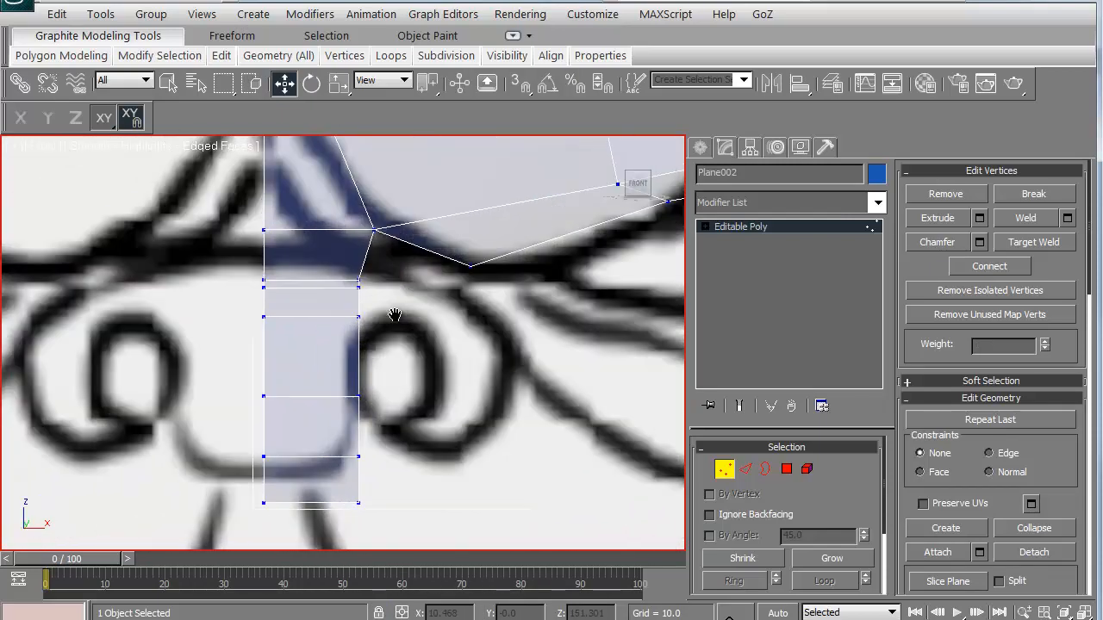
scroll(381, 312, down, 1)
click(748, 468)
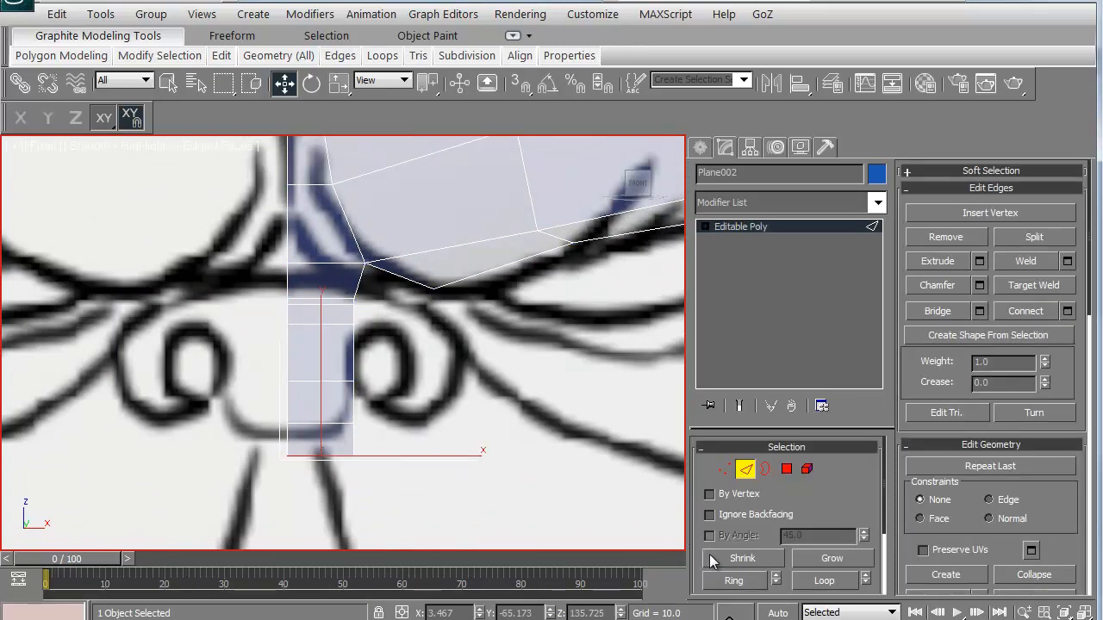
click(730, 582)
scroll(477, 398, down, 2)
middle_drag(478, 399, 489, 439)
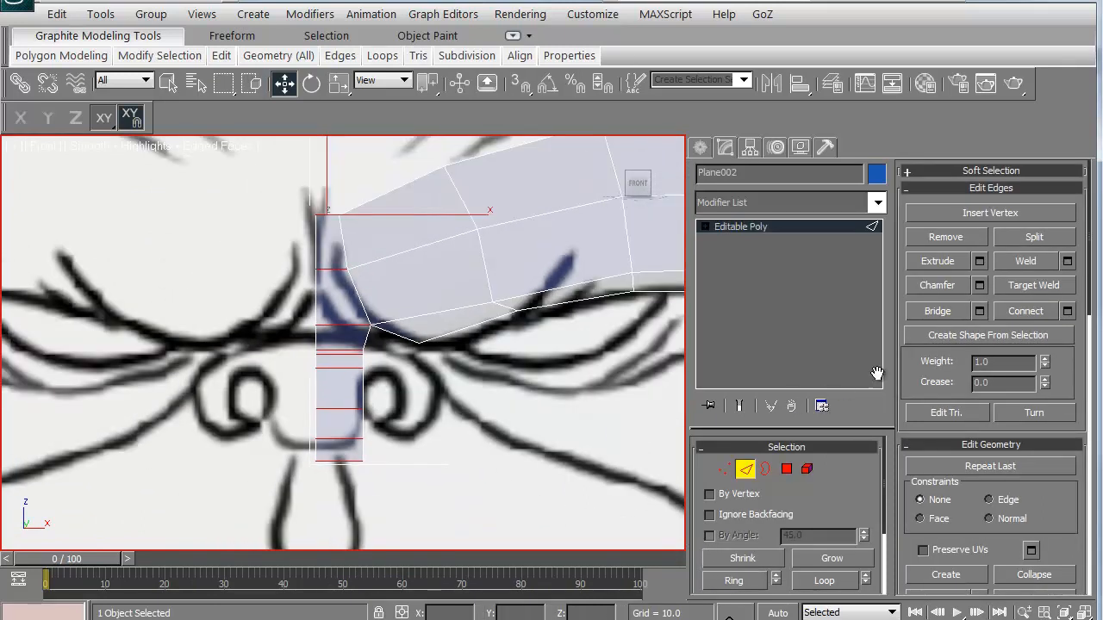
click(1021, 311)
scroll(313, 344, up, 3)
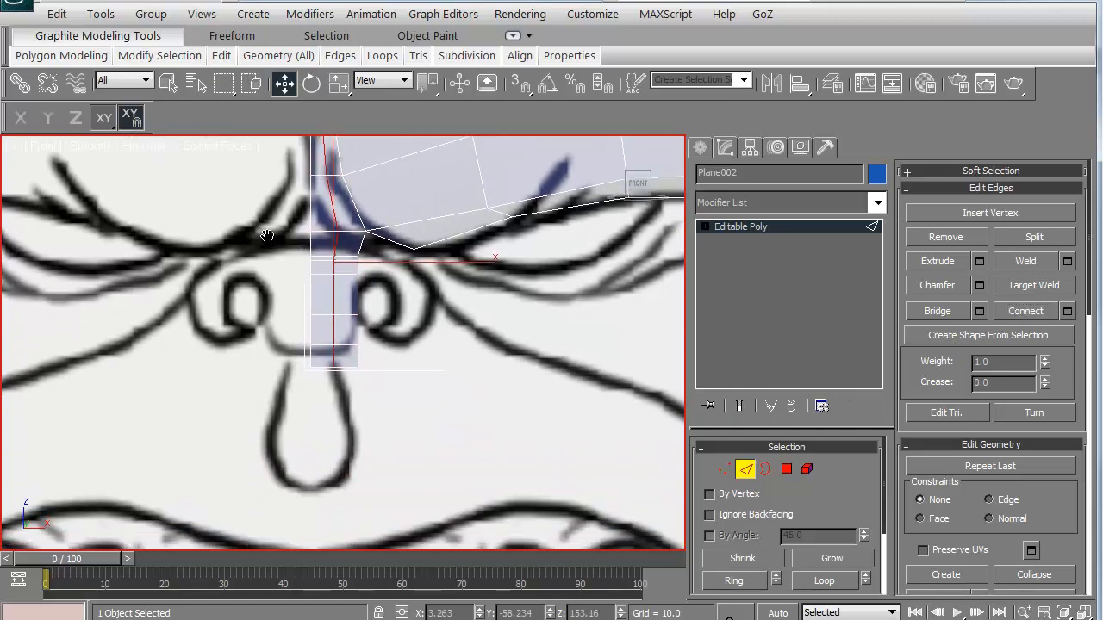
- In the Top view, pull the lower nose vertices of the new middle column forward by about 1 unit to round the nose
key(t)
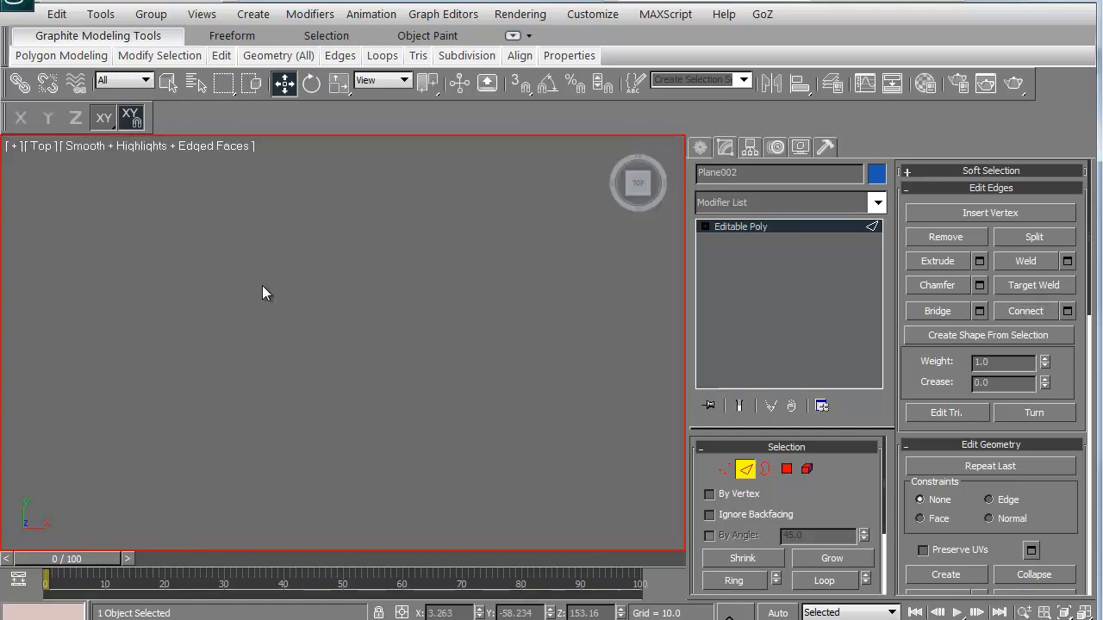
key(z)
scroll(264, 320, down, 2)
middle_drag(277, 374, 273, 310)
scroll(321, 324, up, 5)
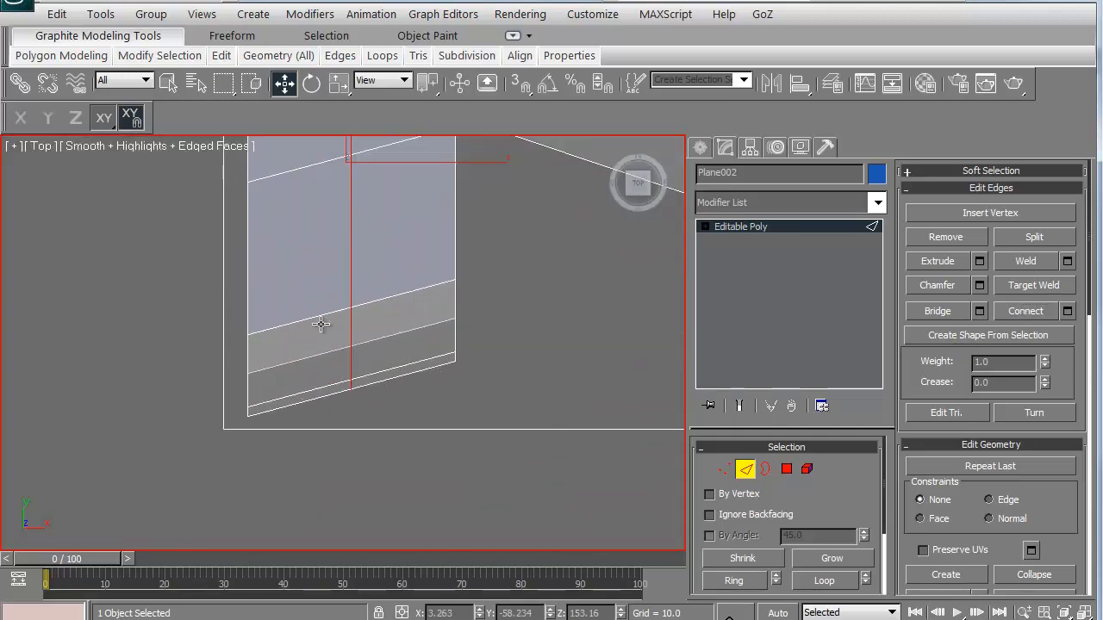
click(723, 471)
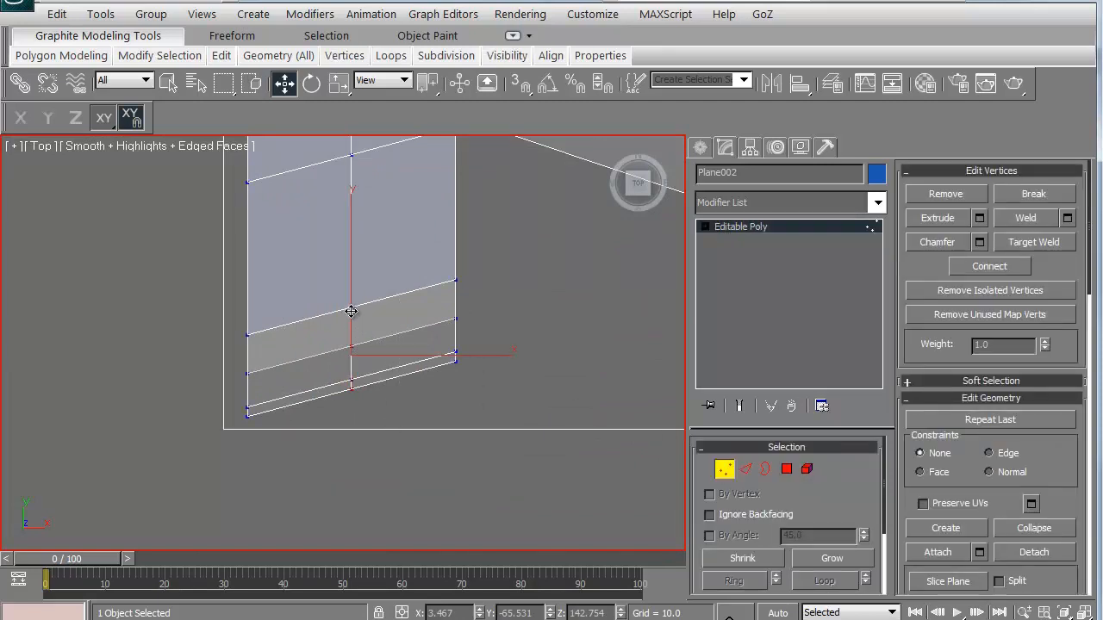
drag(350, 311, 352, 337)
scroll(325, 252, down, 2)
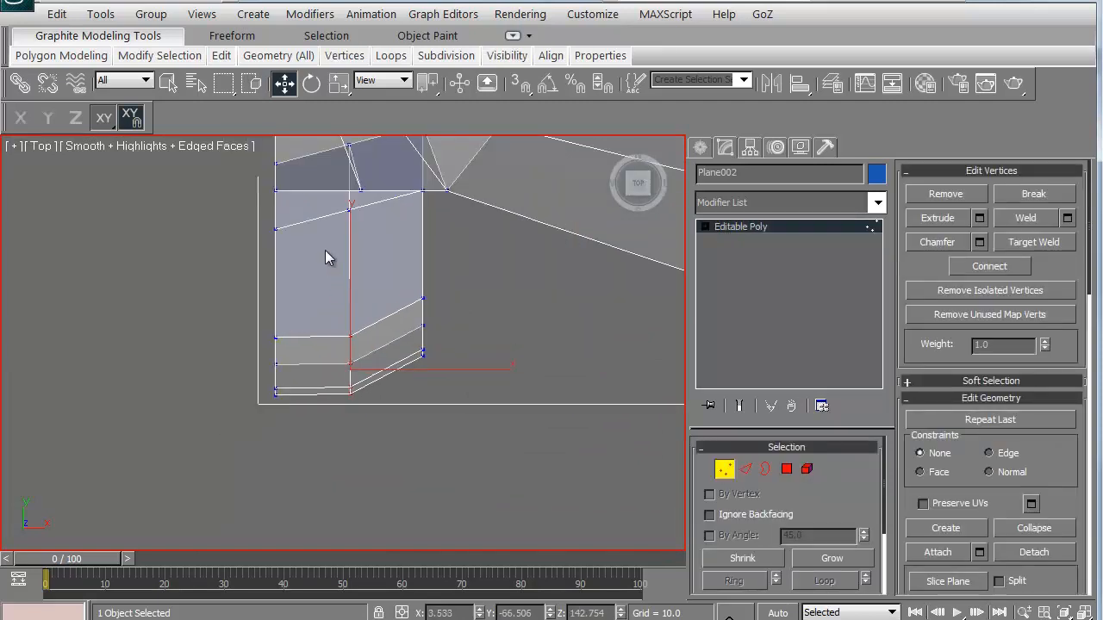
- Move the nose bridge's middle vertex back and slightly inward, and shift the adjacent centre-line vertex back along Y only
scroll(346, 431, down, 4)
scroll(348, 370, up, 4)
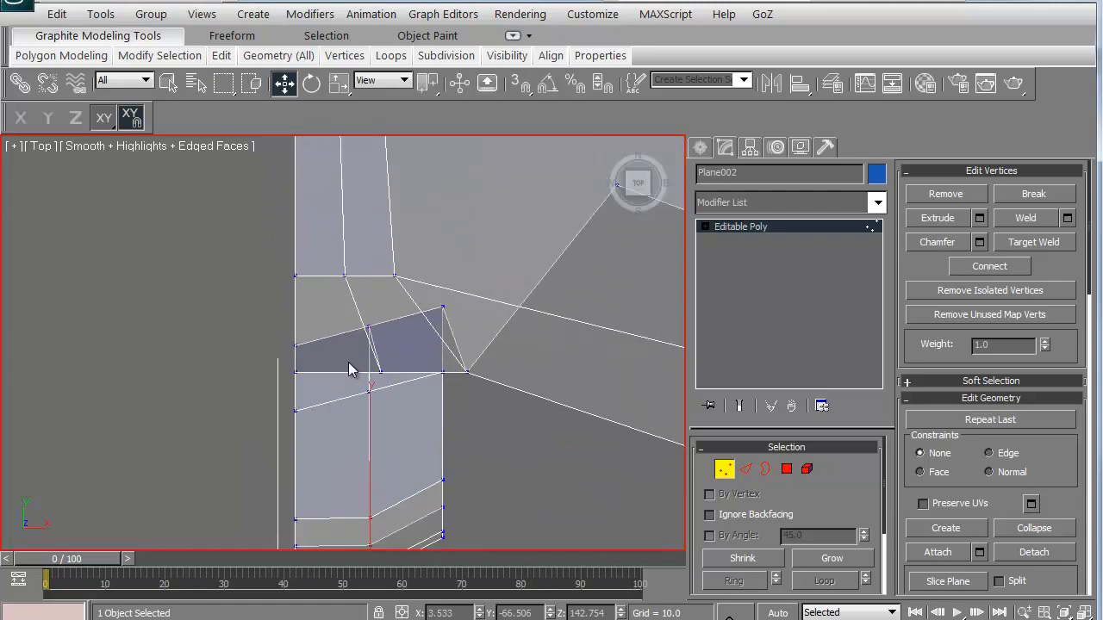
drag(379, 371, 368, 342)
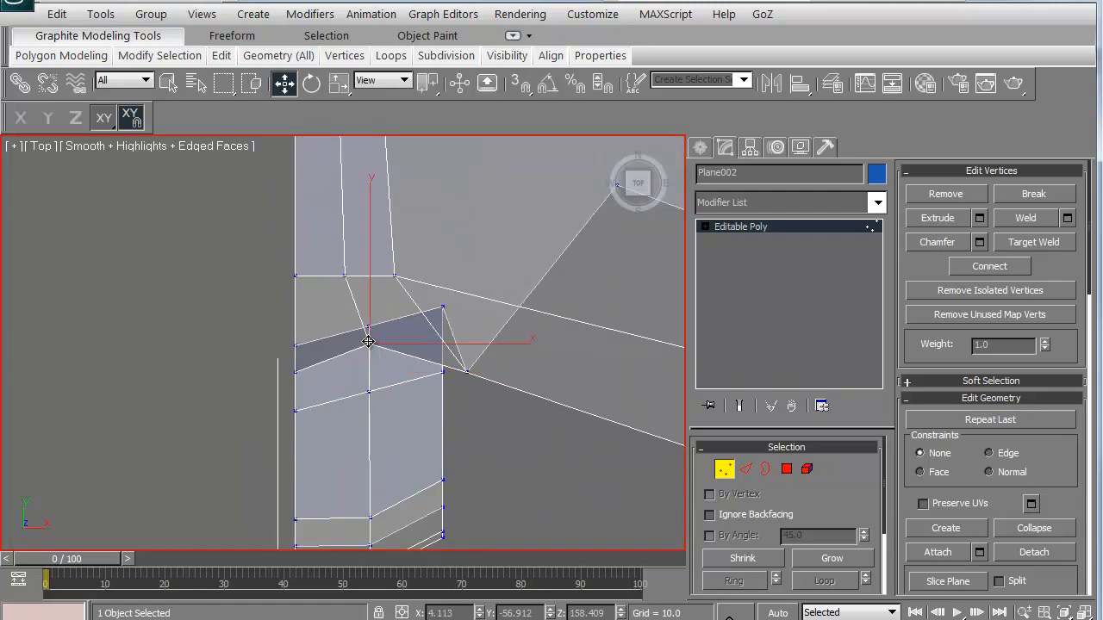
click(297, 371)
drag(297, 373, 292, 357)
key(ctrl+z)
click(22, 118)
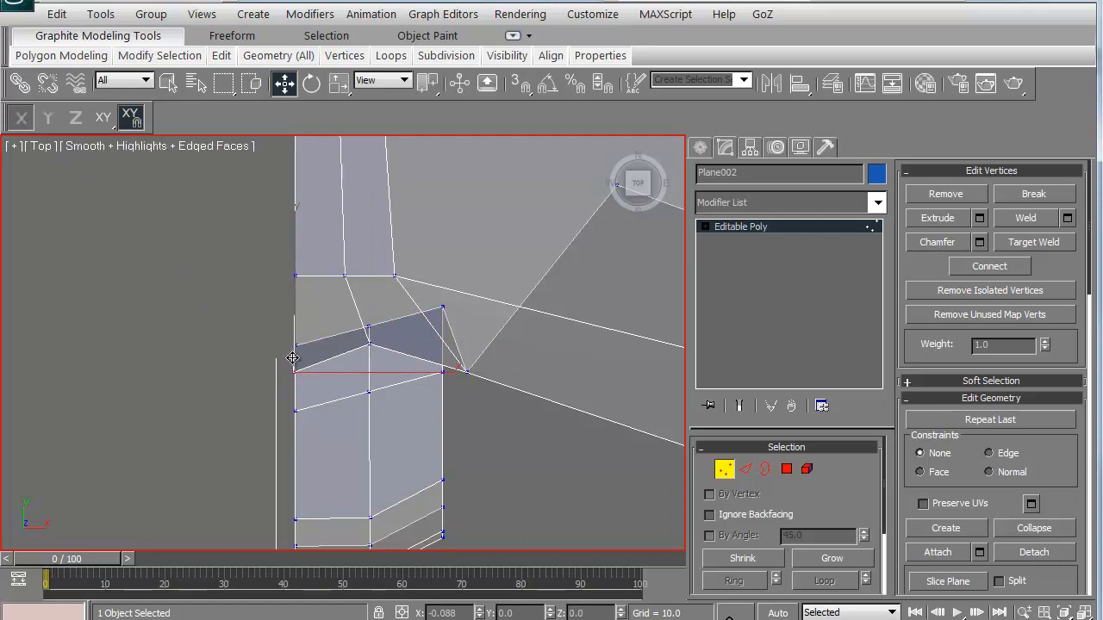
click(49, 118)
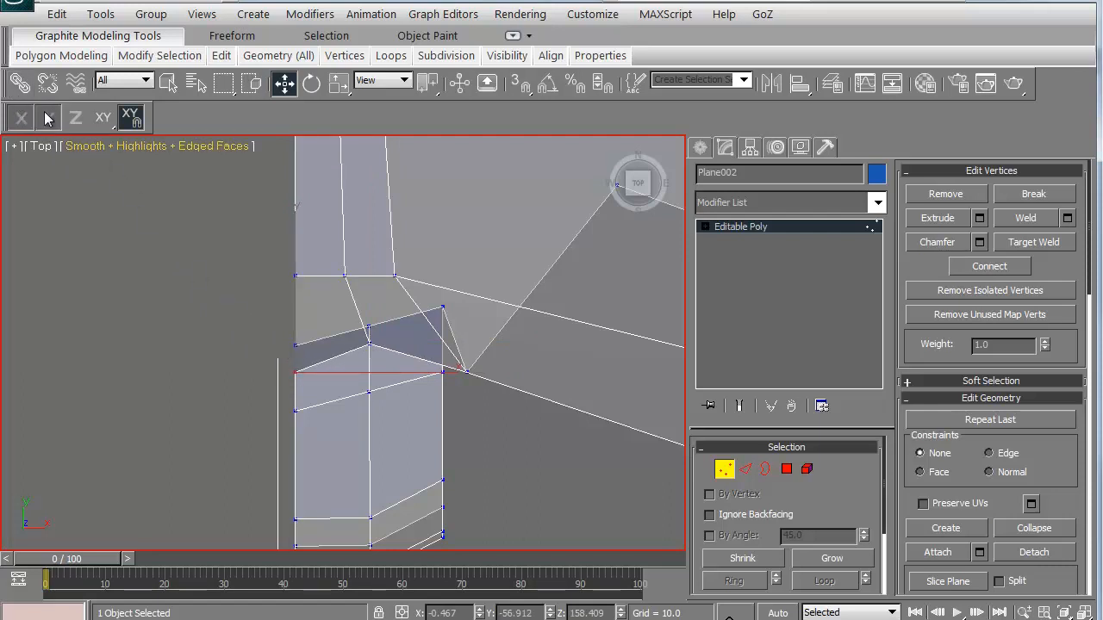
drag(297, 371, 296, 350)
click(228, 349)
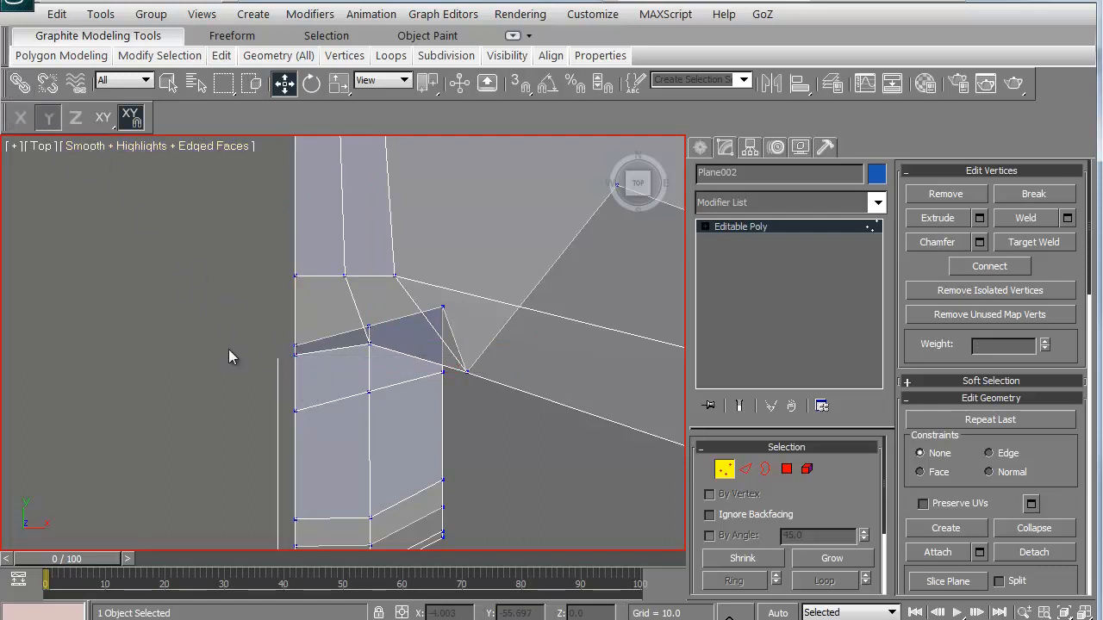
- Return to the Front view, leave vertex editing, and show the home grid over the reference
key(f)
key(z)
scroll(253, 370, down, 5)
scroll(253, 371, up, 8)
middle_drag(331, 339, 296, 382)
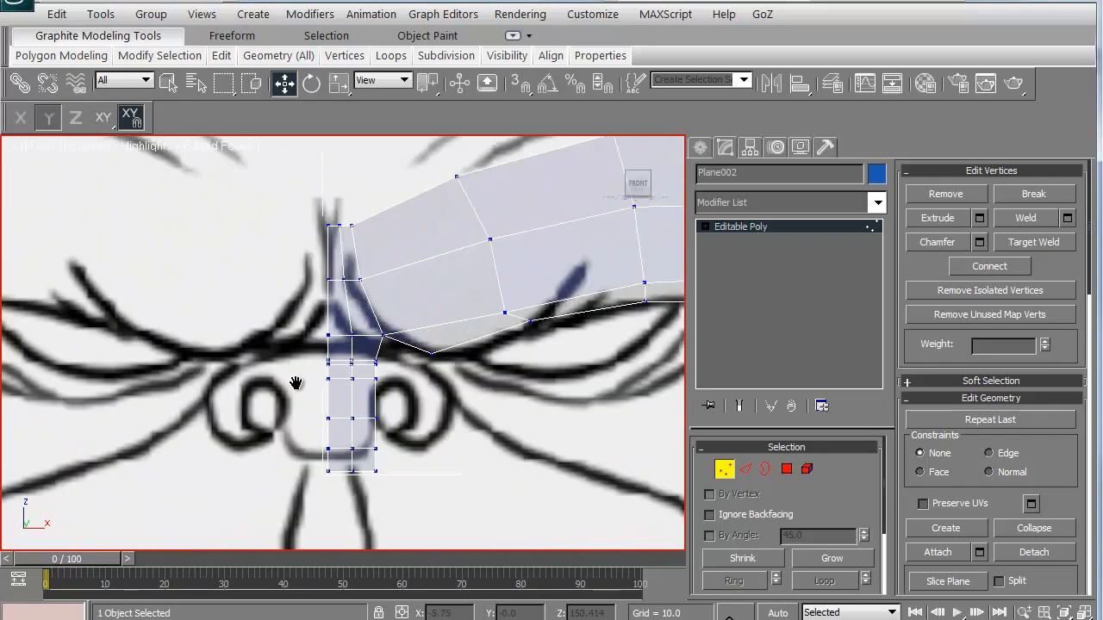
scroll(295, 381, down, 2)
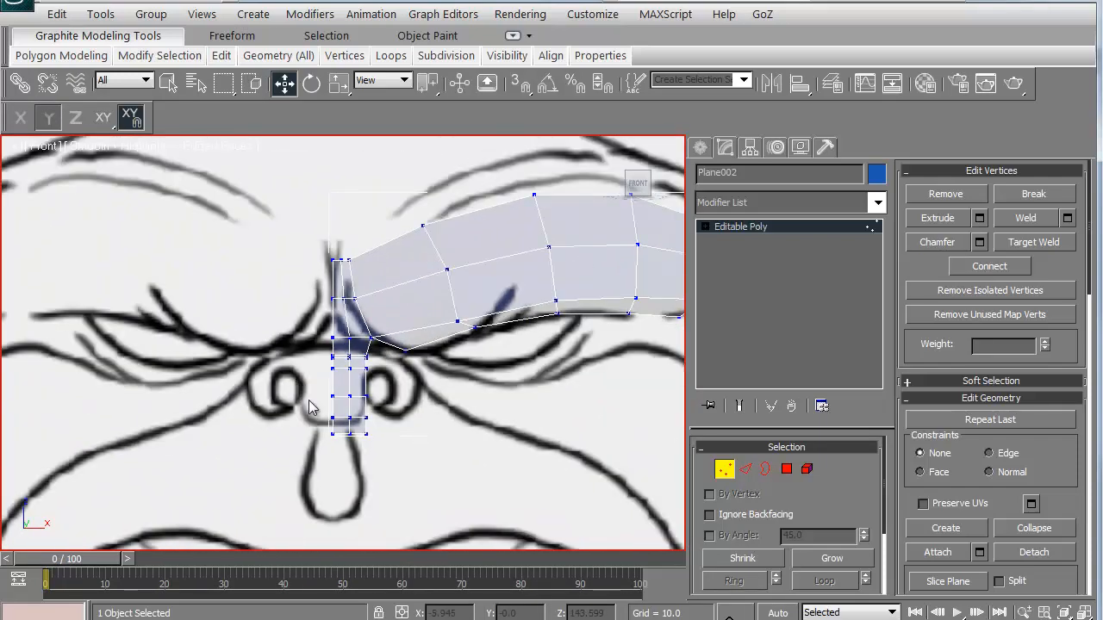
click(722, 470)
scroll(265, 371, down, 5)
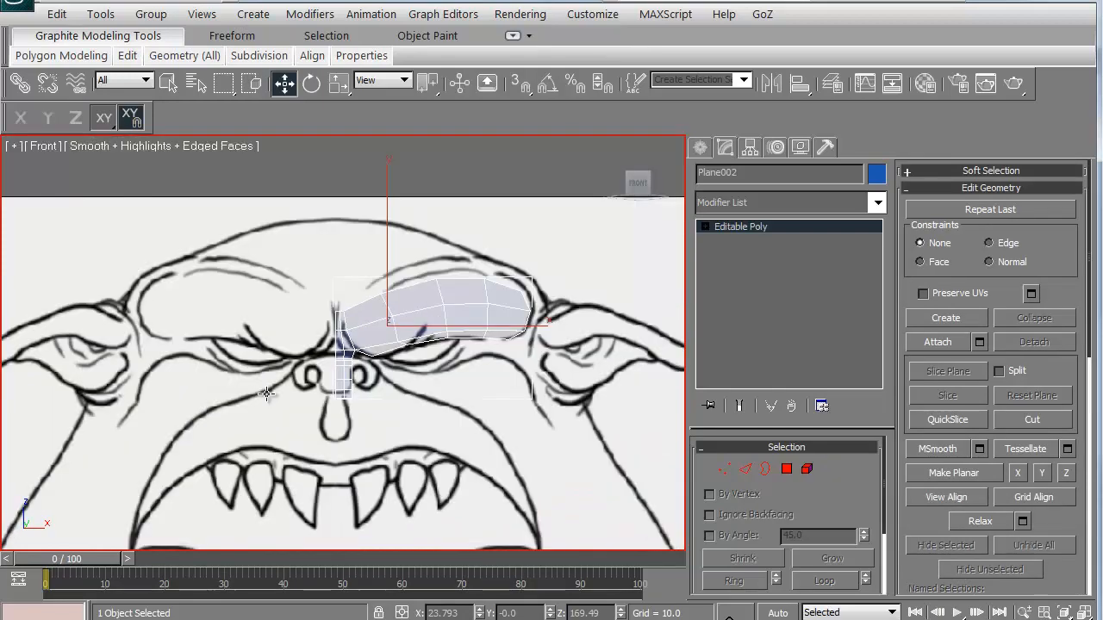
key(g)
scroll(276, 365, up, 6)
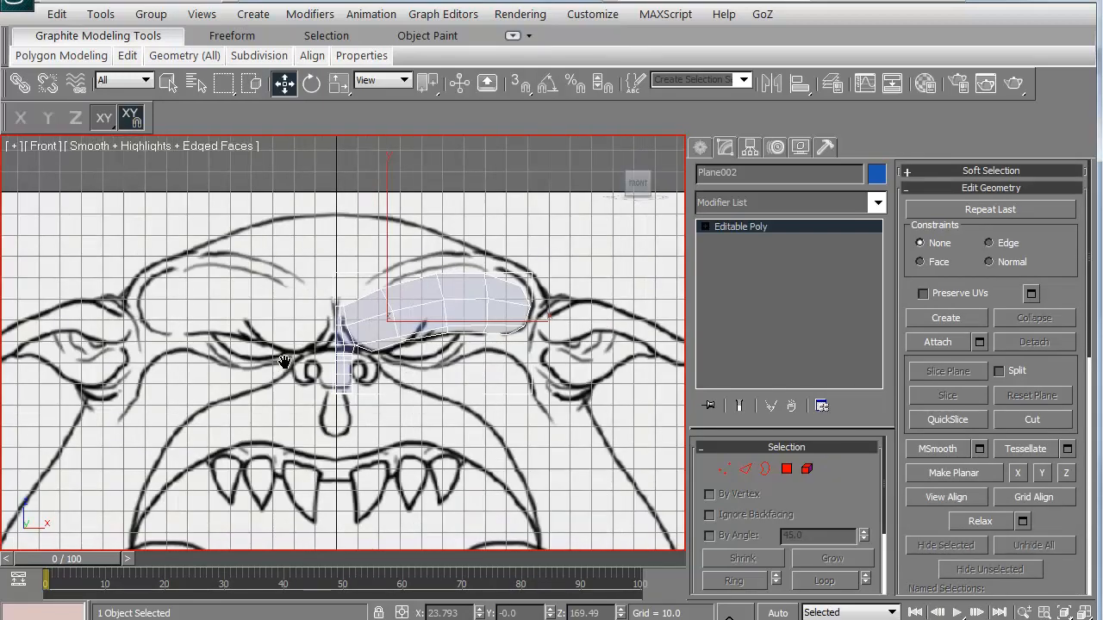
middle_drag(291, 370, 290, 286)
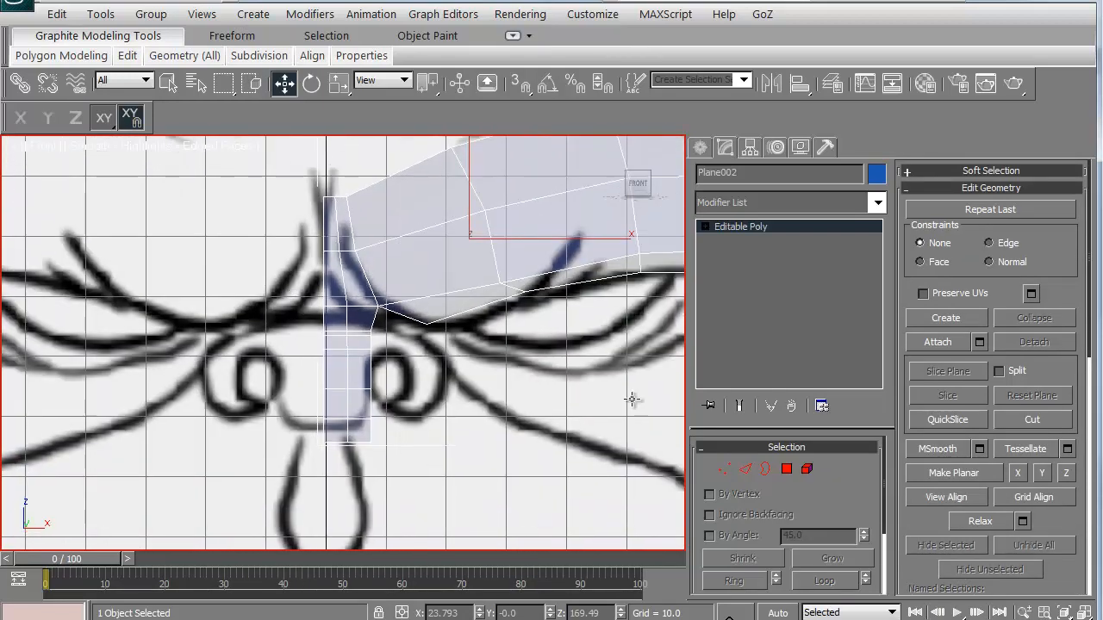
- Select the whole column of vertices along the strip's centre-line edge and lock the selection
click(723, 468)
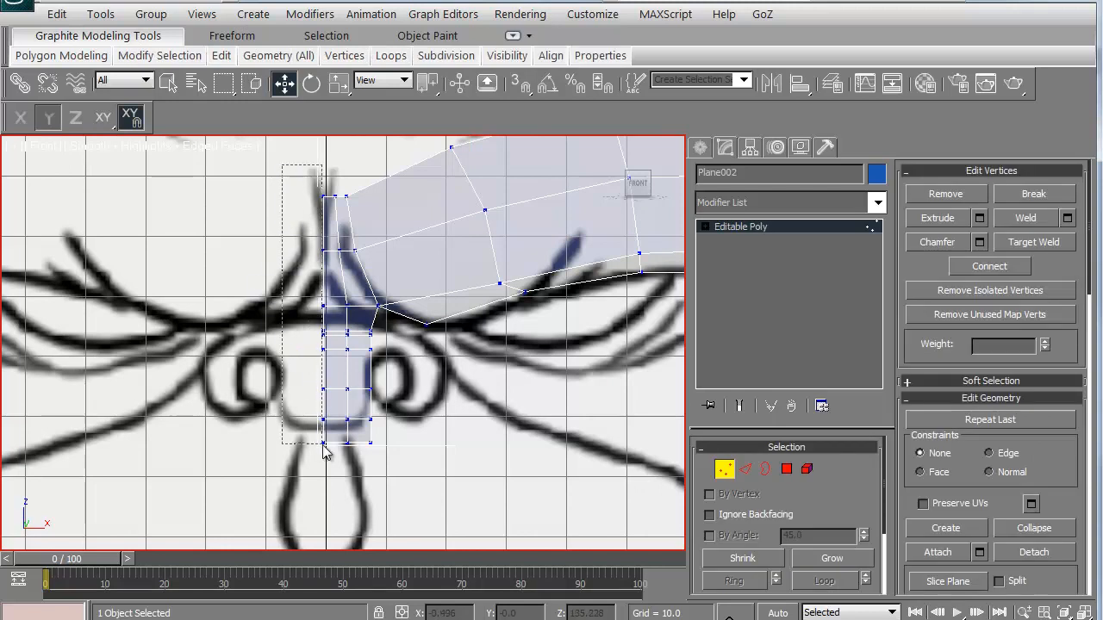
drag(323, 450, 335, 480)
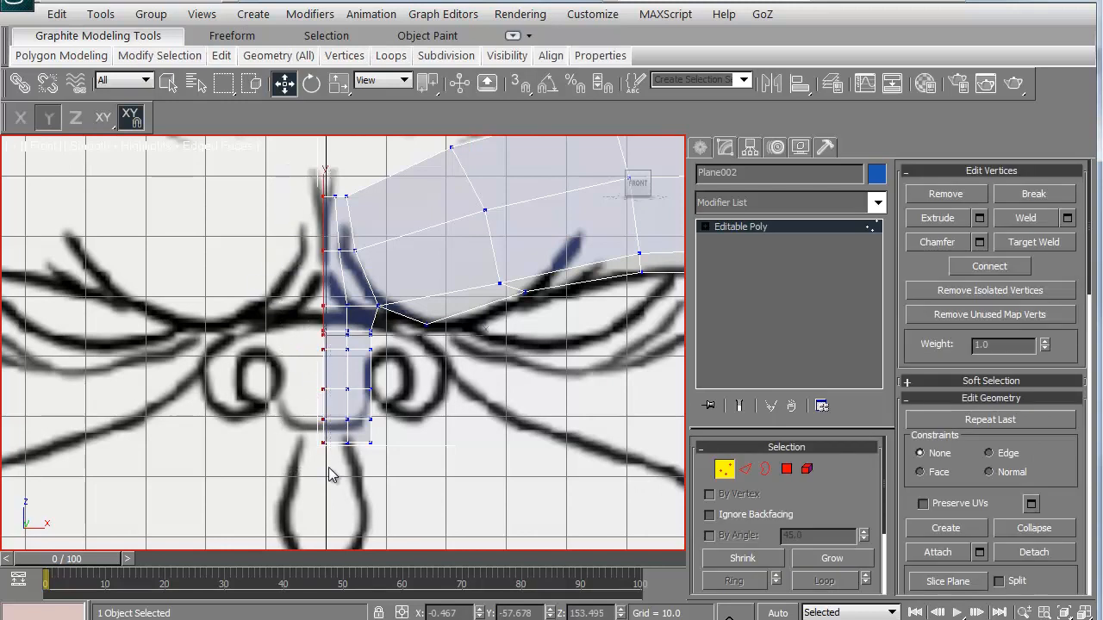
key(space)
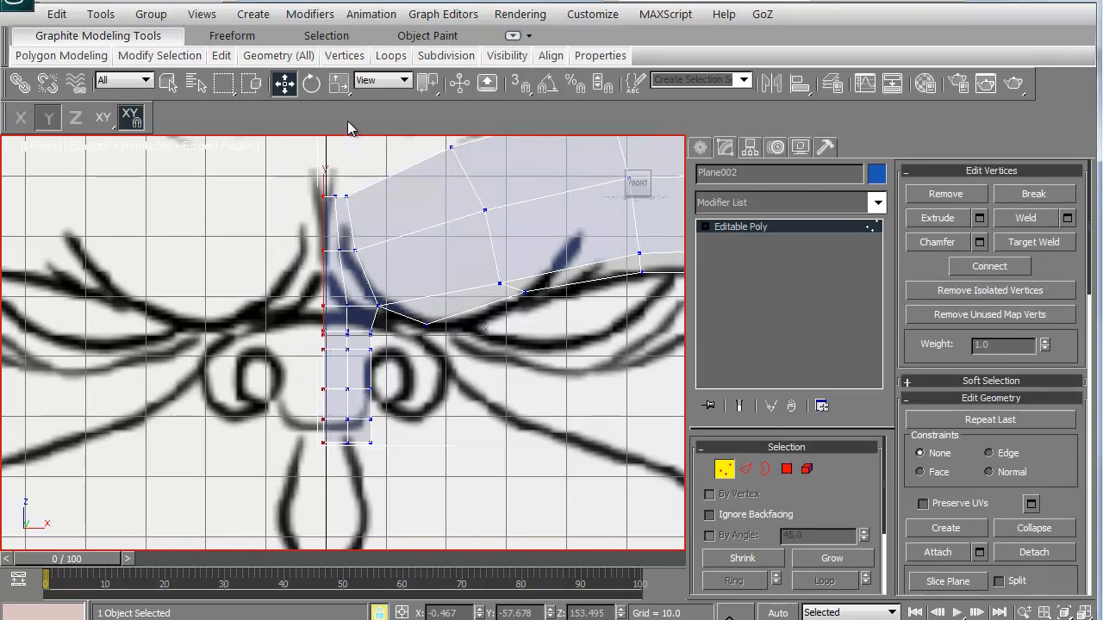
click(339, 84)
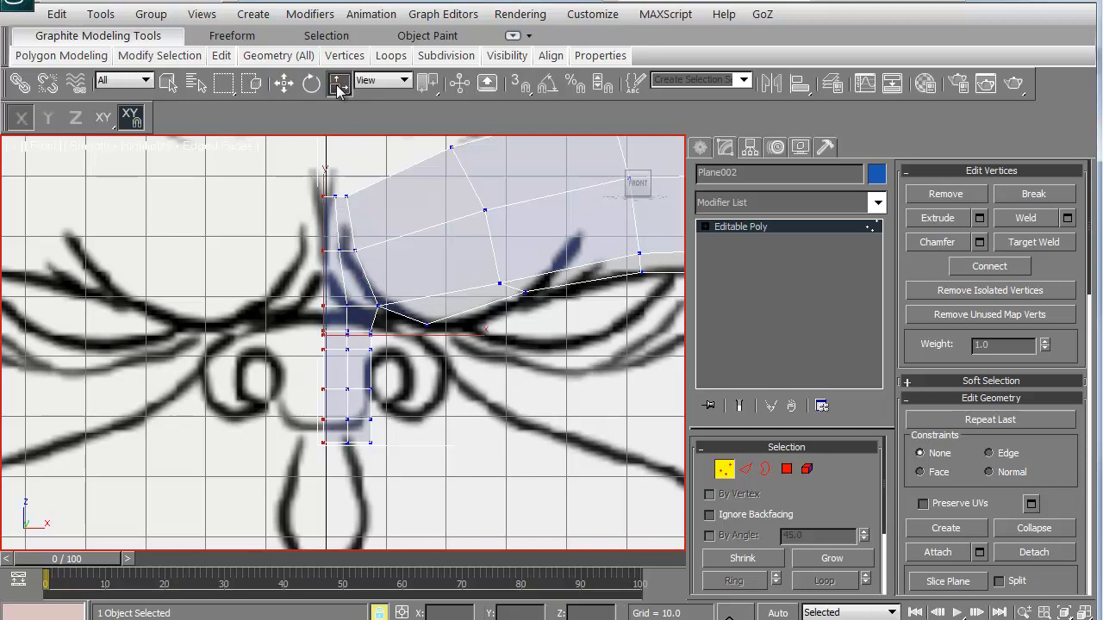
key(w)
key(F12)
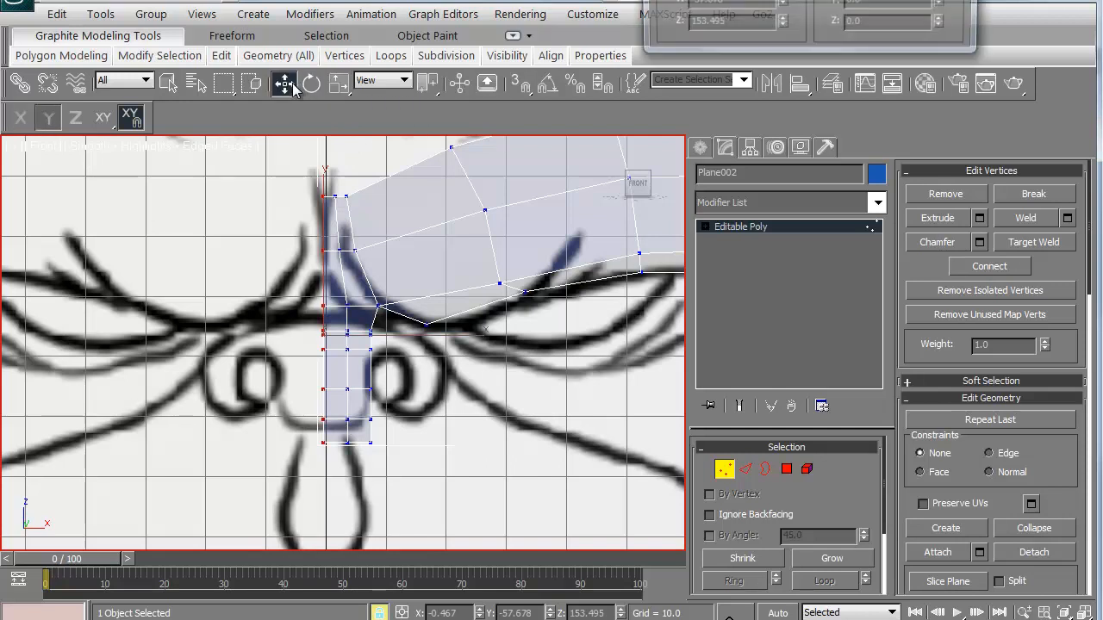
key(F12)
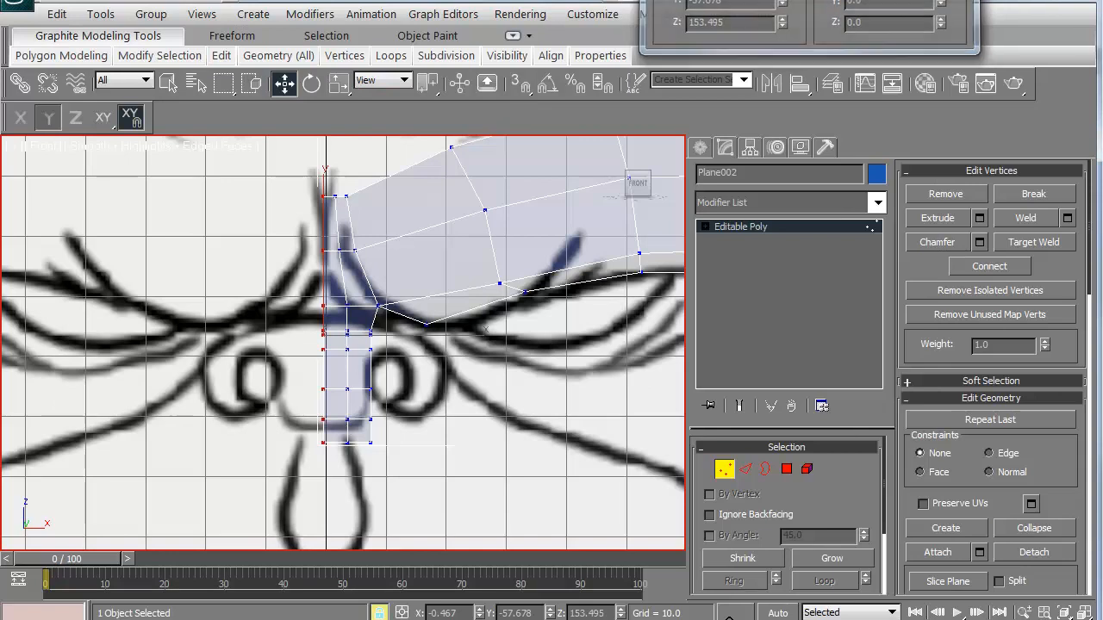
- Turn on 3D snapping with Grid Lines, Vertex and axis constraints, and snap the locked vertices along X onto the grid's central line
right_click(520, 84)
click(473, 206)
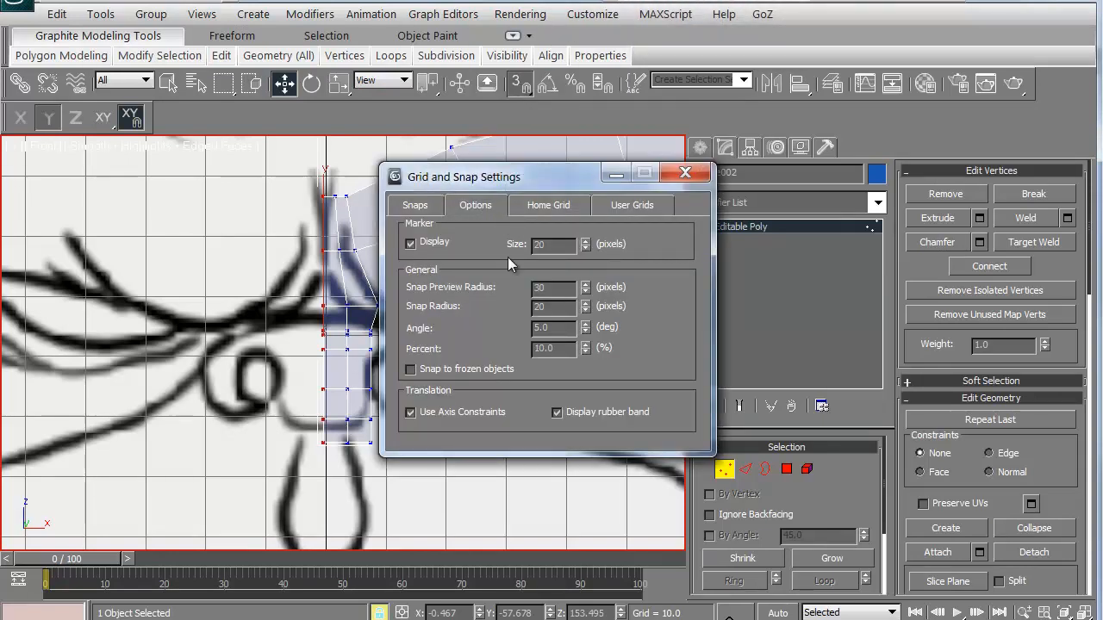
click(400, 204)
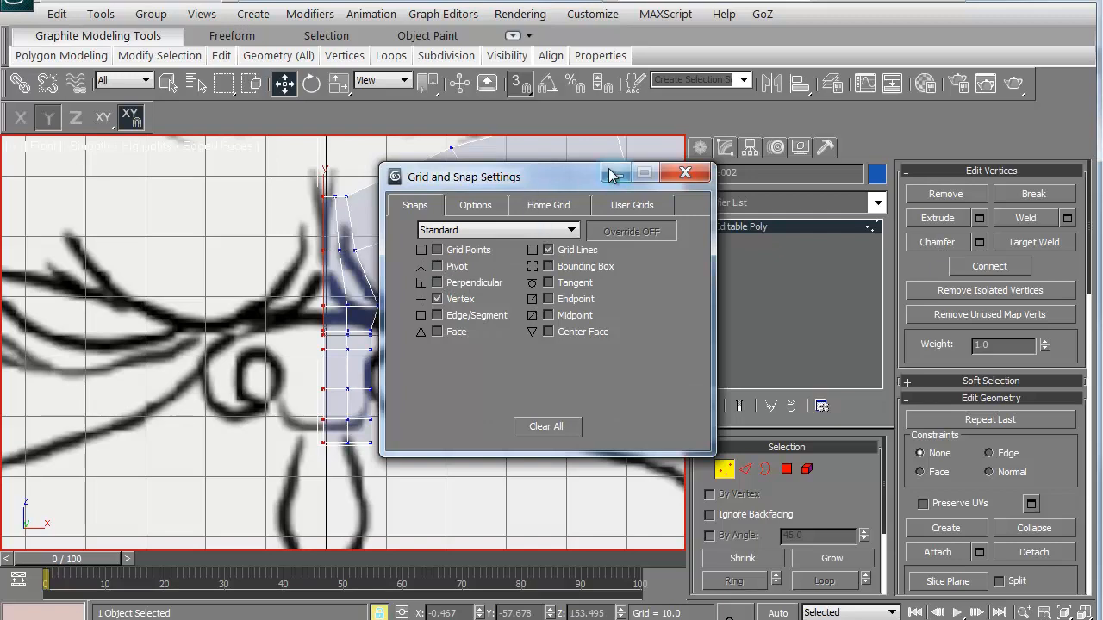
click(684, 173)
middle_drag(230, 271, 286, 279)
scroll(289, 280, up, 2)
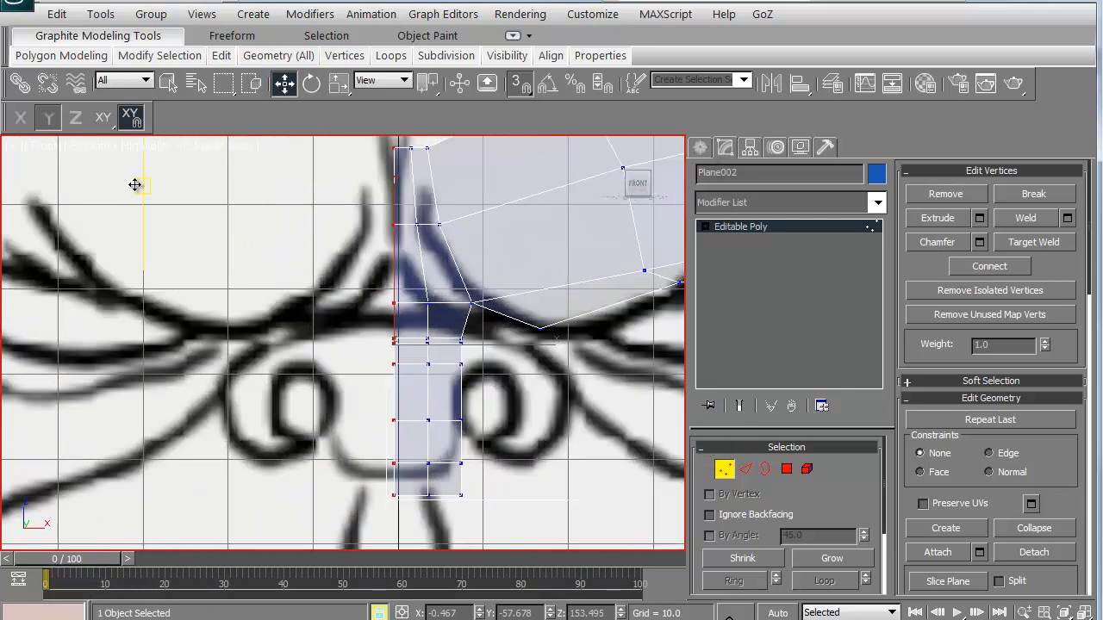
click(22, 117)
mouse_move(392, 302)
mouse_down()
mouse_move(392, 235)
mouse_move(401, 273)
mouse_up()
- Recheck the Grid and Snap settings, then hide the grid and release the locked centre-line vertex selection
scroll(401, 305, down, 2)
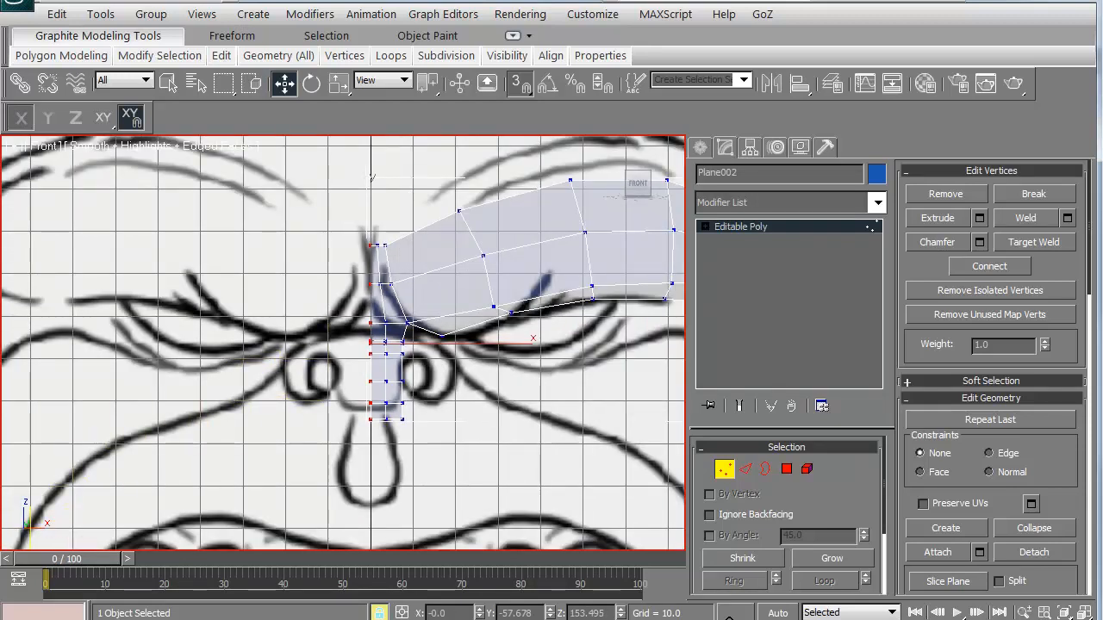
click(262, 617)
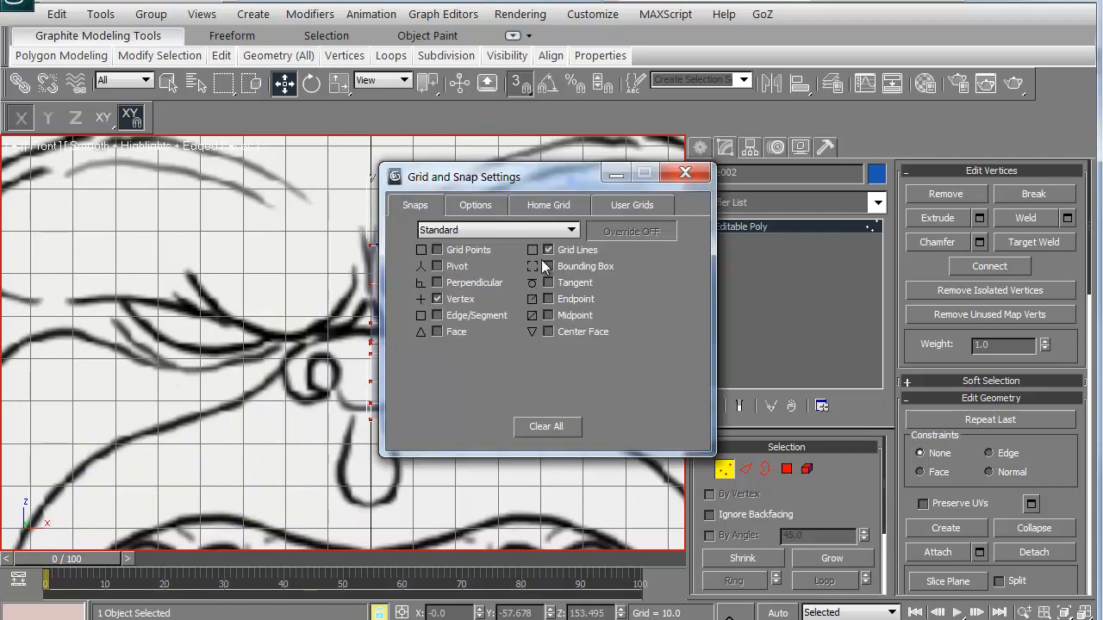
click(684, 173)
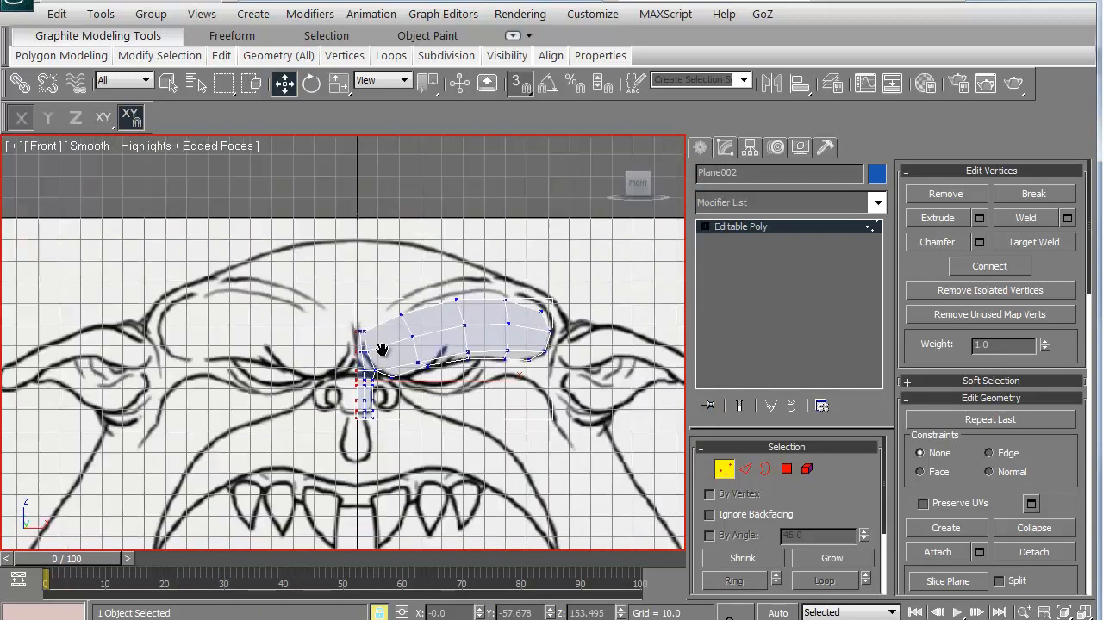
scroll(360, 413, up, 10)
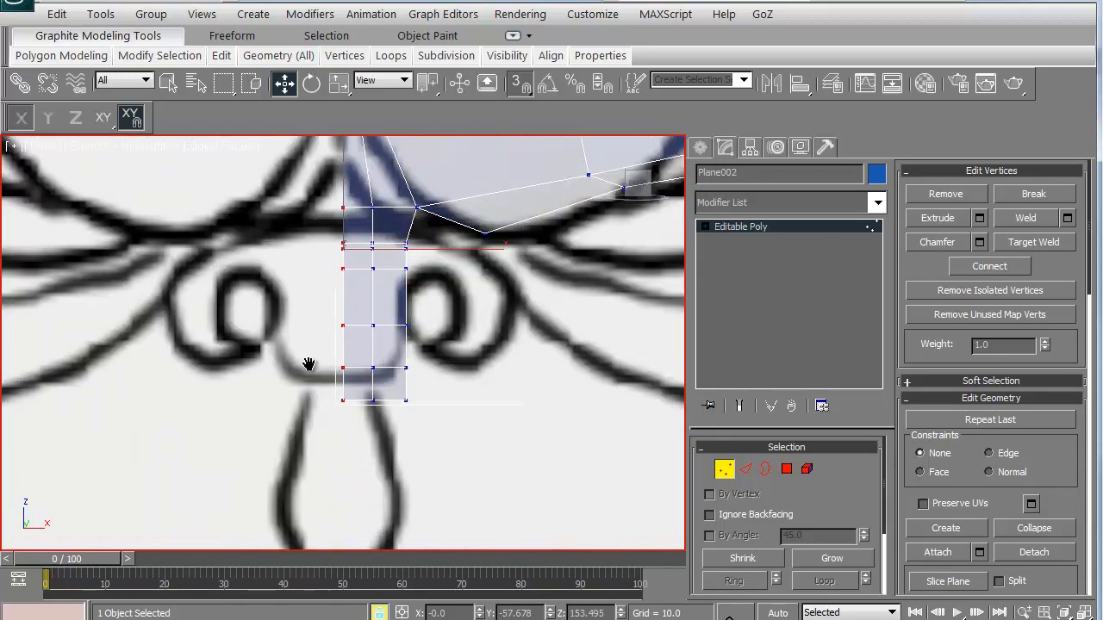
click(163, 201)
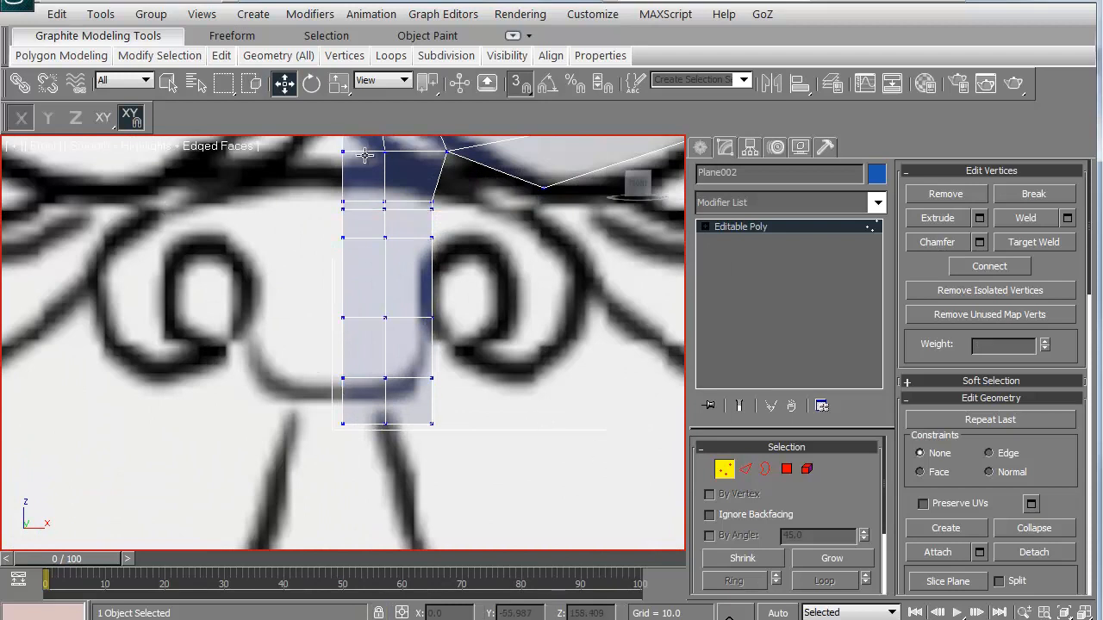
- Raise and pull in the lowest vertices of the nose strip to match the rounded nose-tip outline in the reference
click(430, 378)
click(104, 117)
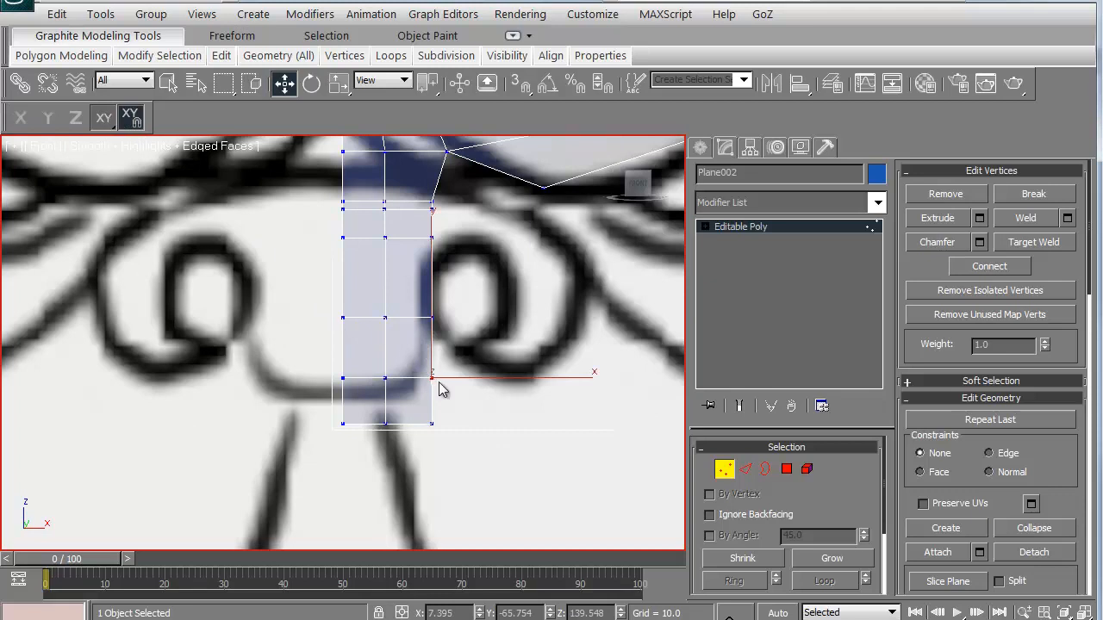
drag(428, 379, 432, 366)
drag(429, 422, 430, 382)
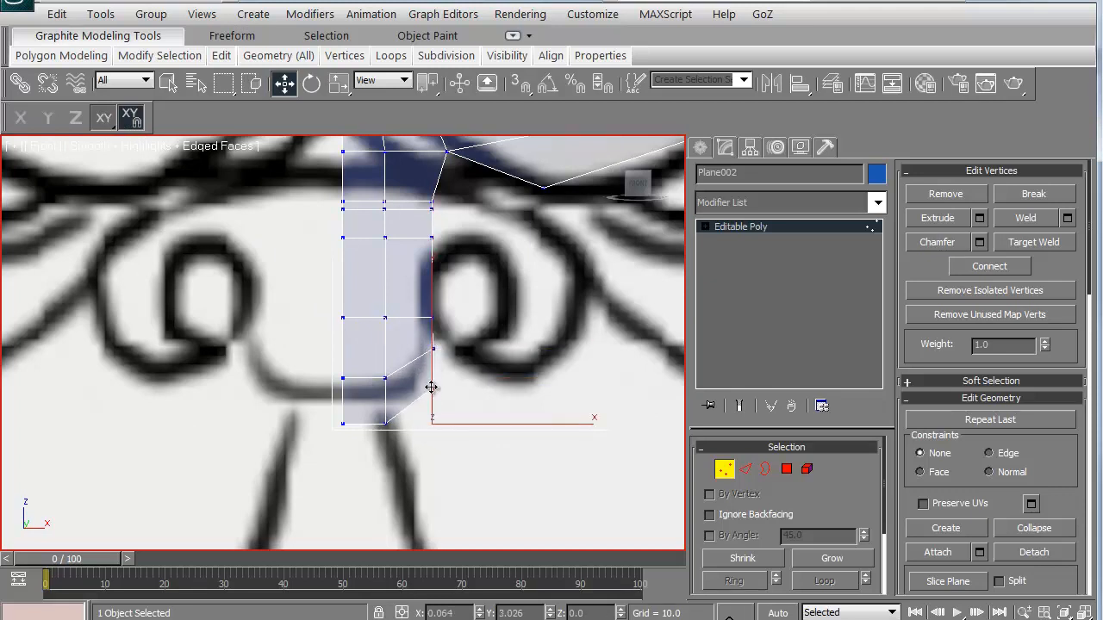
drag(386, 422, 386, 371)
drag(326, 393, 398, 449)
key(F6)
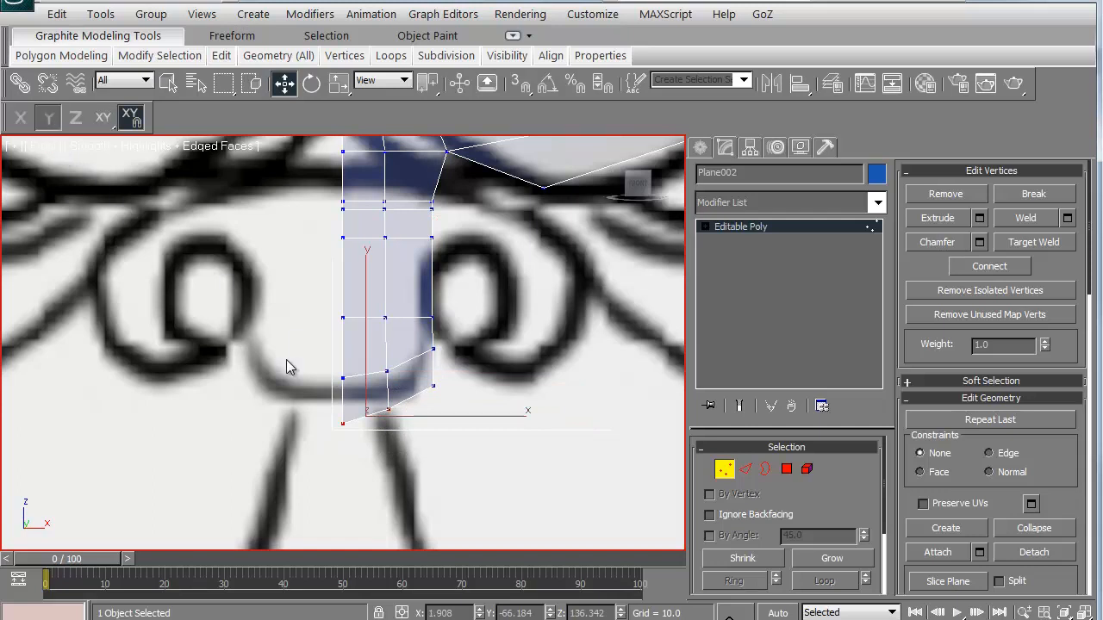
drag(346, 425, 337, 399)
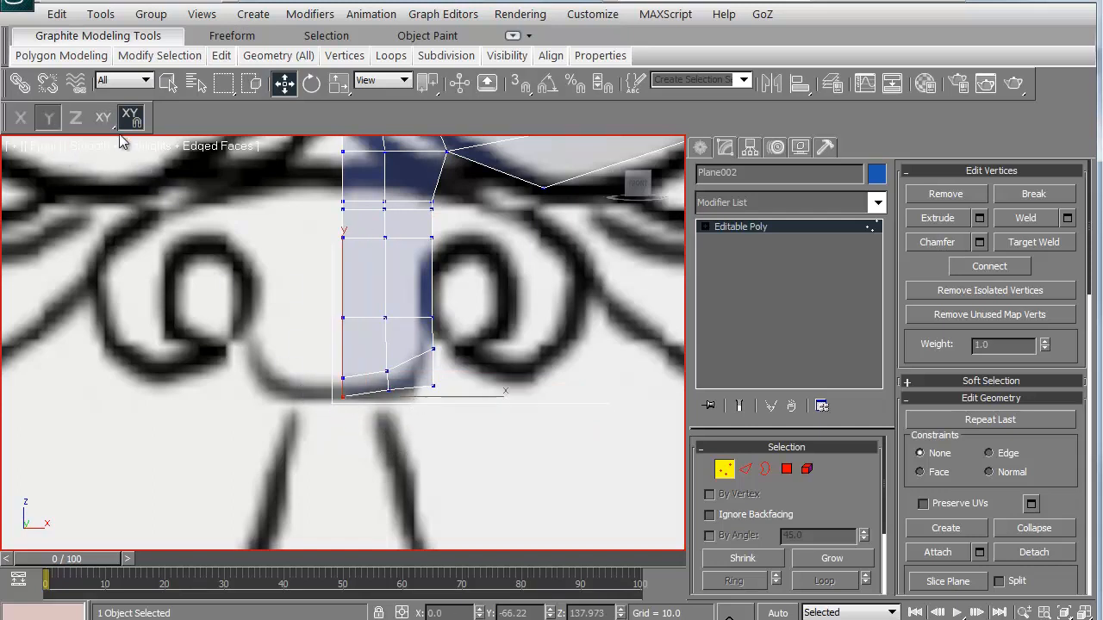
key(F8)
drag(434, 385, 419, 377)
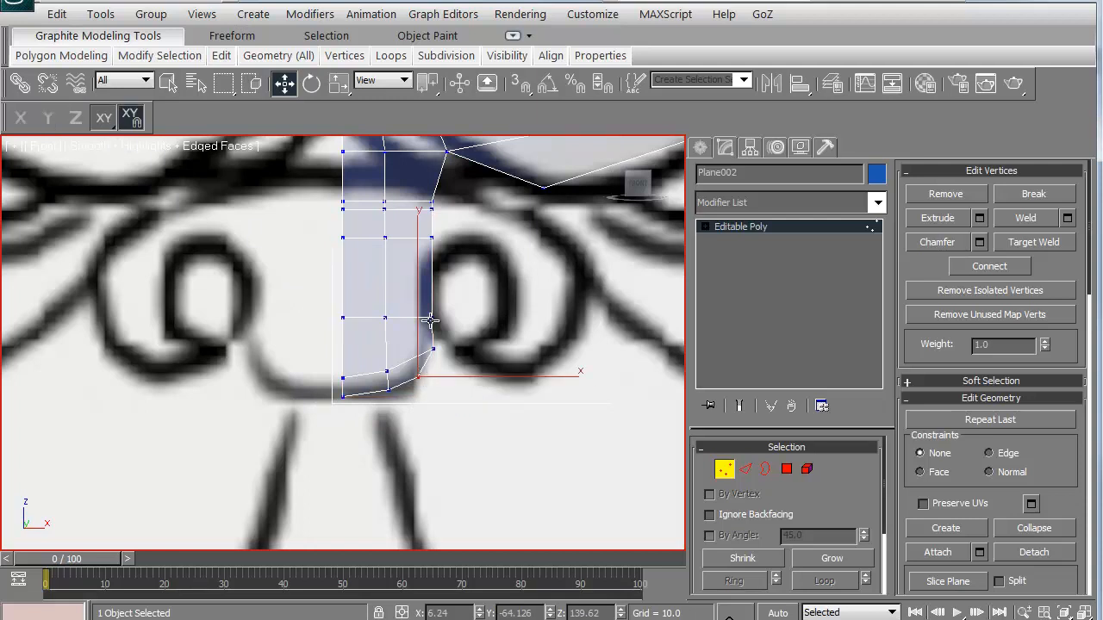
- Move the outer-edge vertices along the nostril and the bridge inward to fit the drawn side of the nose
drag(433, 320, 424, 307)
drag(431, 238, 416, 238)
middle_drag(415, 237, 415, 355)
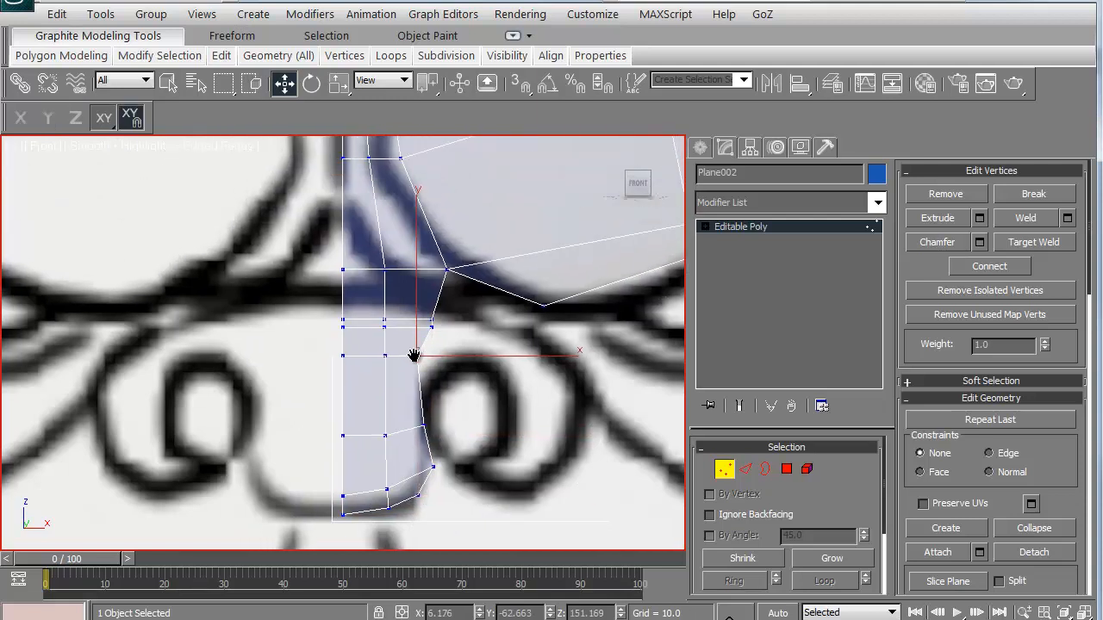
scroll(417, 356, up, 2)
click(466, 320)
drag(465, 319, 440, 293)
drag(401, 309, 402, 300)
scroll(409, 301, down, 4)
middle_drag(594, 237, 409, 276)
scroll(399, 348, down, 1)
middle_drag(345, 348, 440, 350)
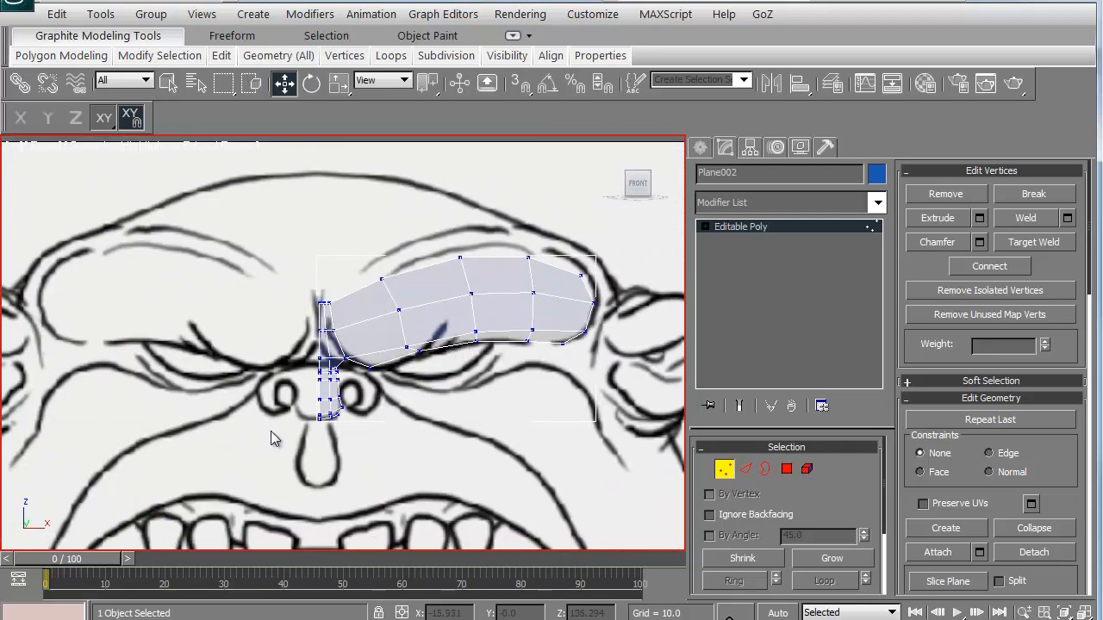
- Select the nose strip's bottom edges and extrude them in the Right view in four segments down the snout profile to the upper lip
middle_drag(271, 431, 281, 360)
scroll(282, 360, up, 2)
scroll(282, 361, up, 3)
click(745, 469)
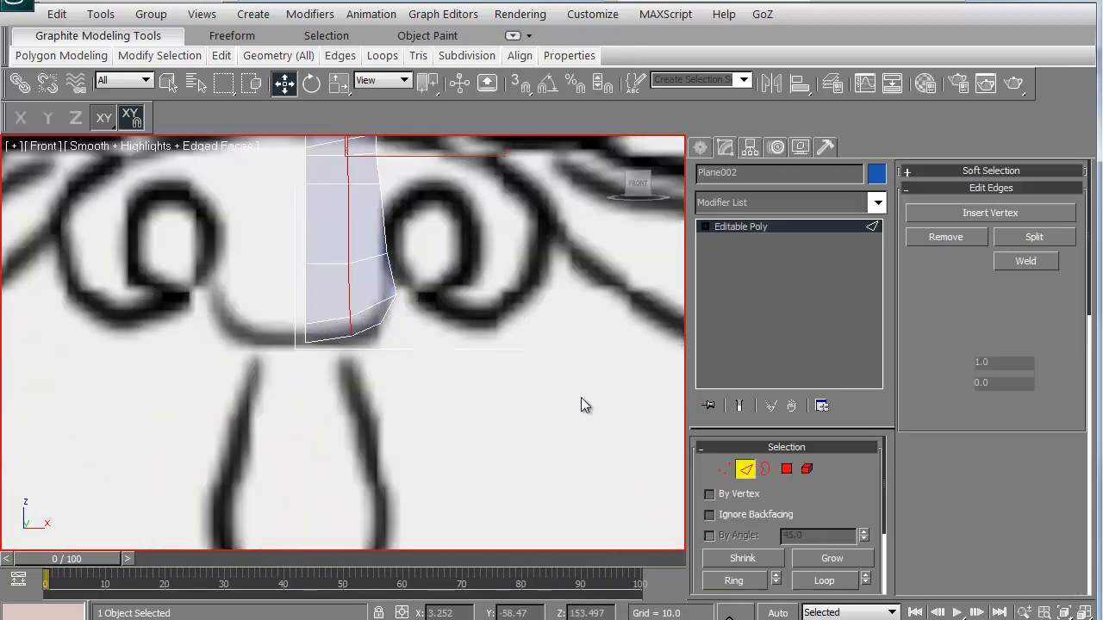
click(337, 341)
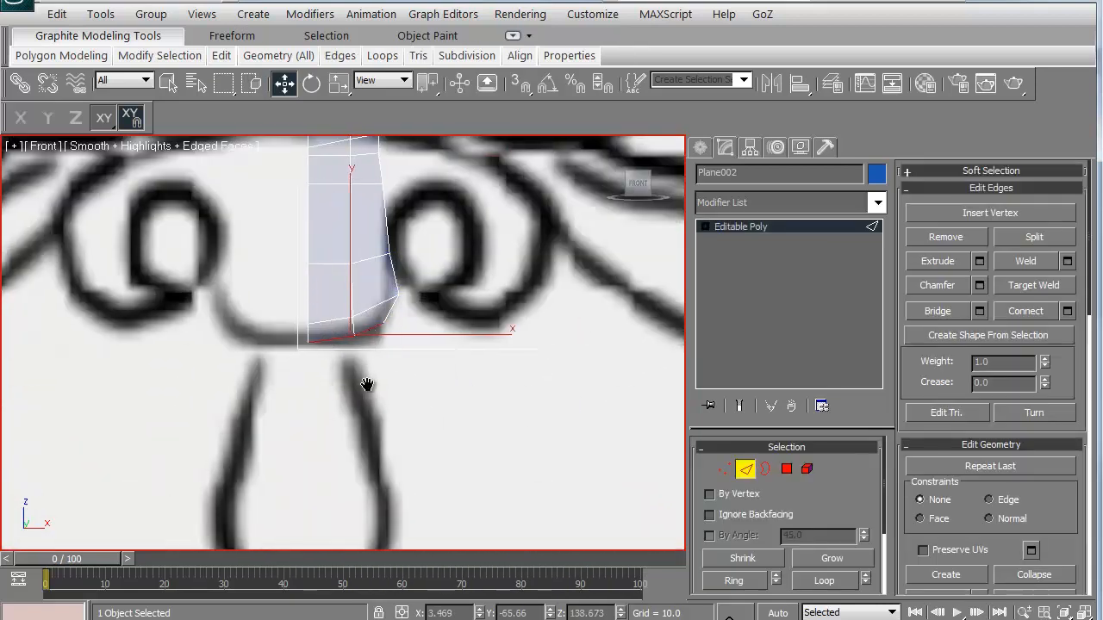
scroll(309, 384, down, 3)
middle_drag(343, 269, 340, 347)
key(r)
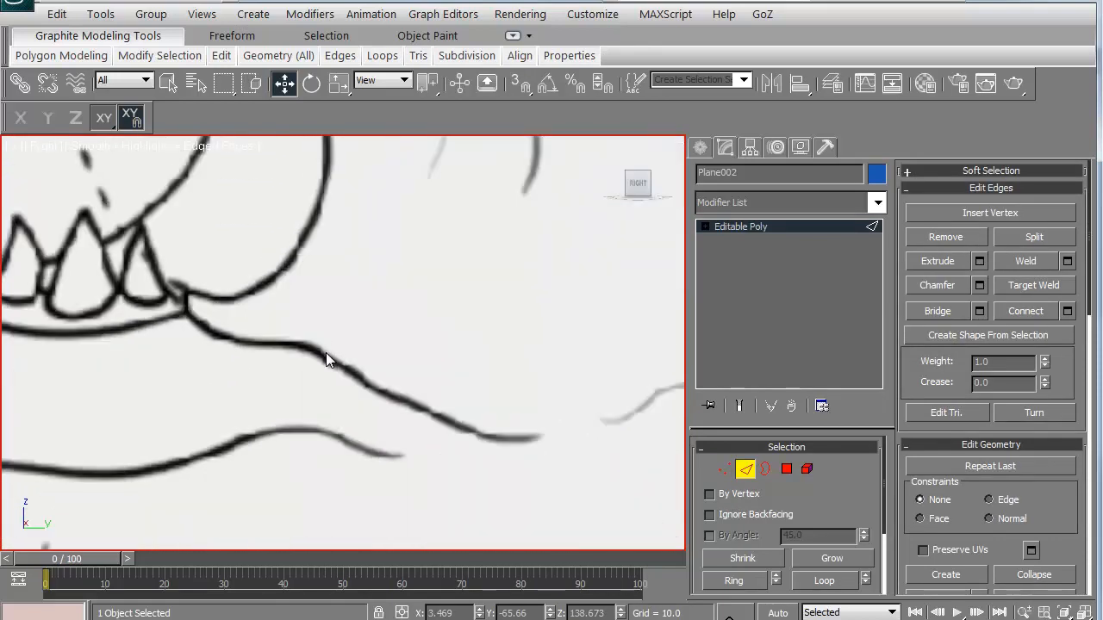
key(z)
middle_drag(282, 388, 288, 273)
scroll(224, 349, down, 8)
key(space)
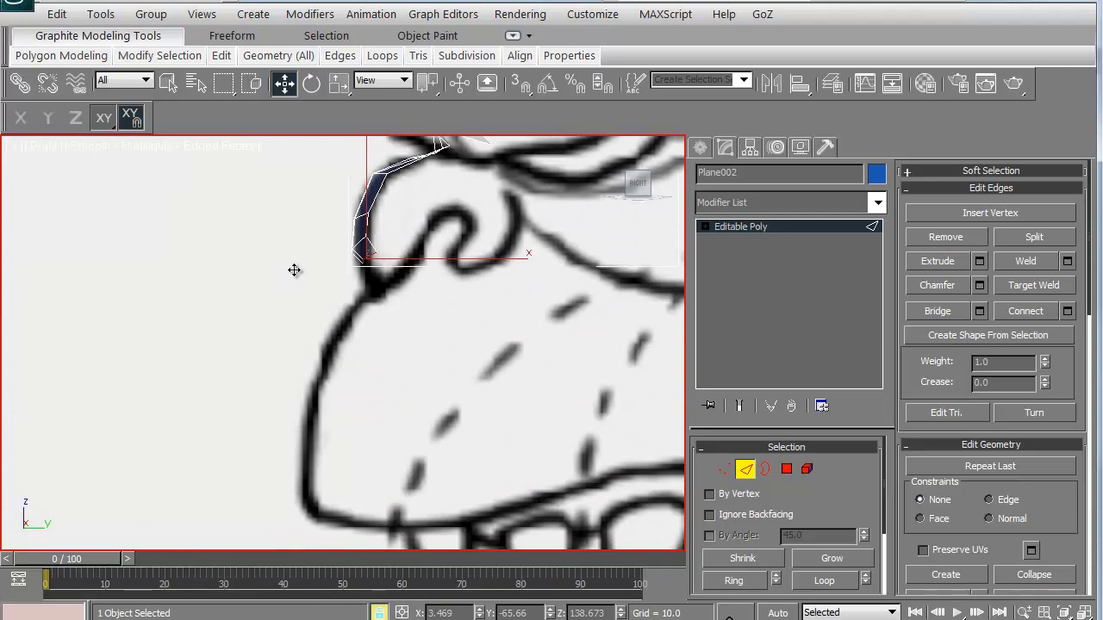
drag(304, 291, 236, 469)
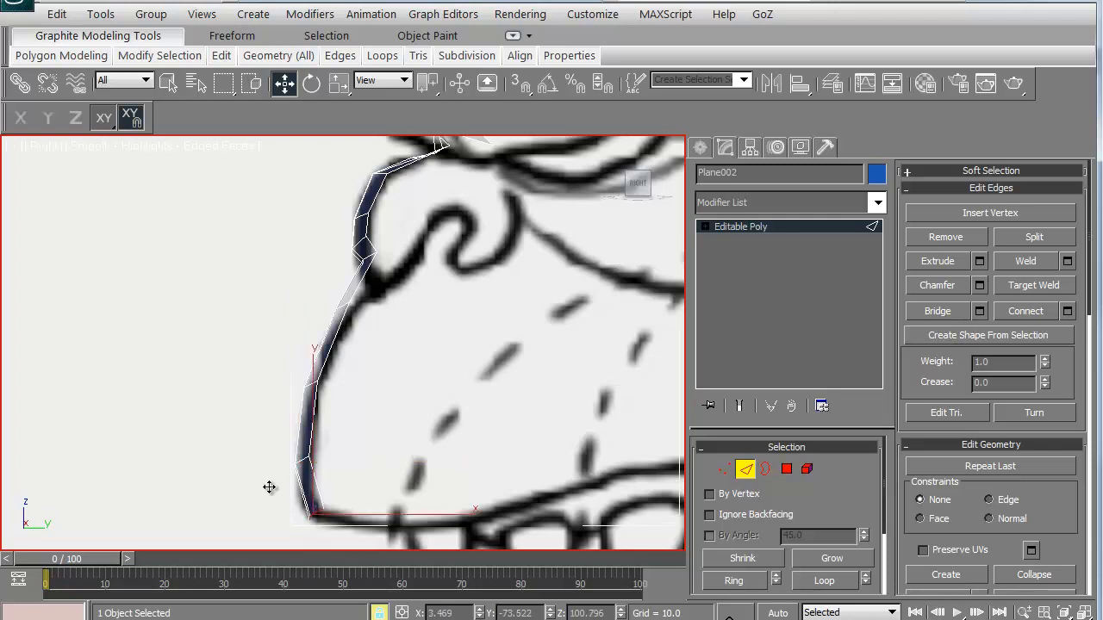
- Extrude the same bottom edges a short way backward along the underside of the upper lip
scroll(310, 489, up, 2)
middle_drag(310, 489, 217, 287)
scroll(219, 287, up, 2)
shift+drag(113, 367, 209, 386)
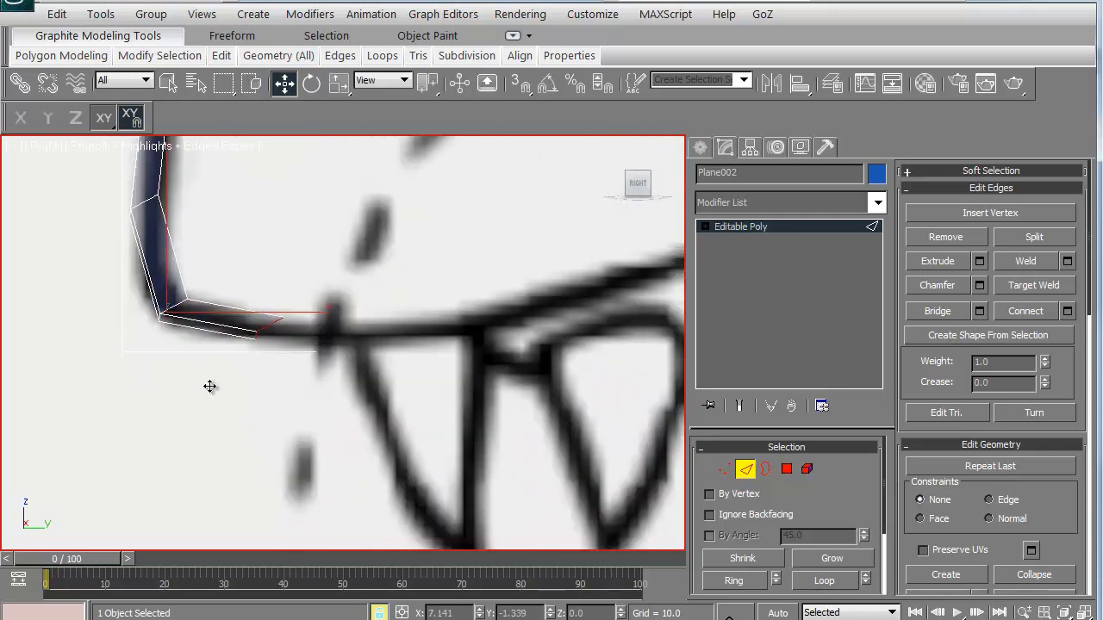
scroll(290, 320, down, 3)
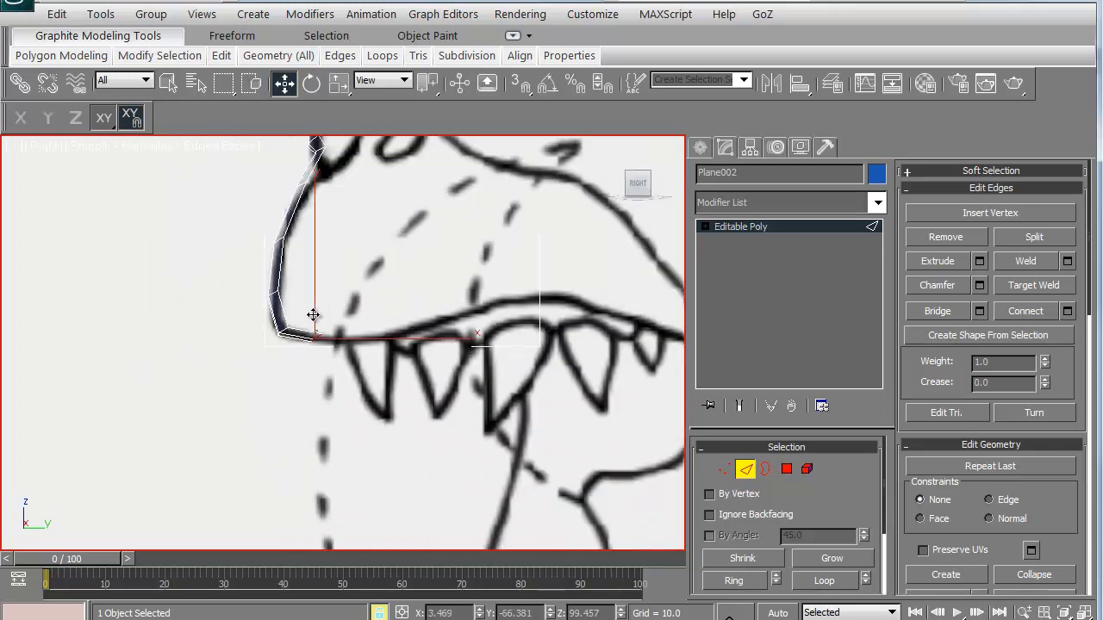
- In the Front view, raise the lower vertex rows of the new strip along Y so its end meets the drawn lip line
key(f)
key(z)
scroll(340, 335, down, 12)
scroll(320, 258, up, 2)
middle_drag(316, 227, 326, 371)
scroll(327, 370, up, 1)
scroll(326, 370, down, 1)
click(722, 476)
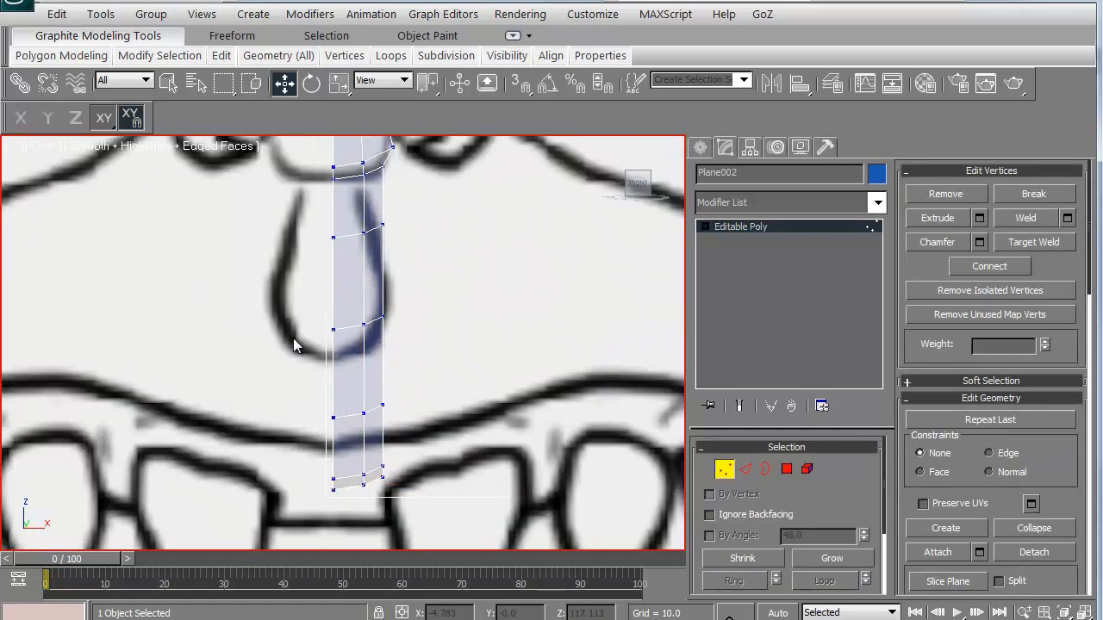
drag(267, 295, 442, 517)
click(48, 117)
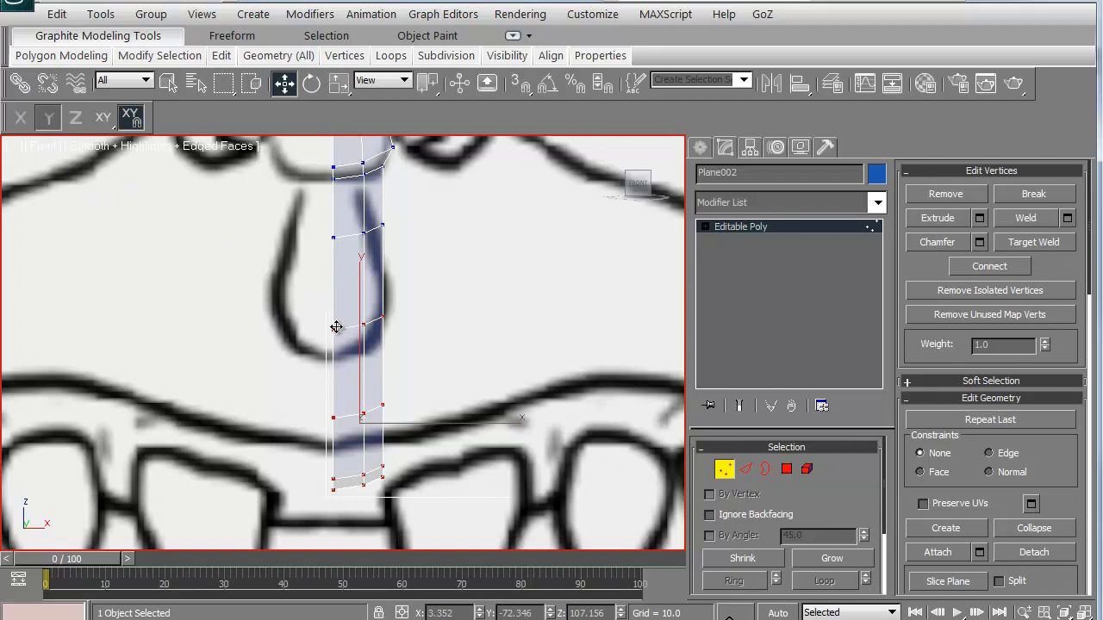
drag(336, 327, 334, 316)
drag(413, 493, 414, 492)
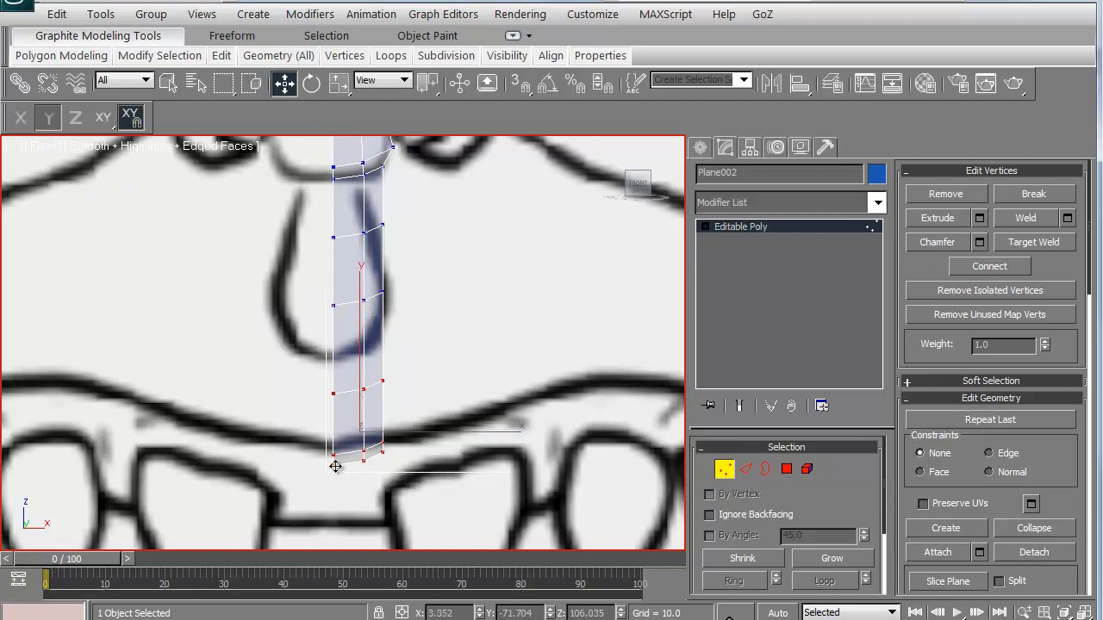
drag(335, 465, 335, 457)
click(257, 397)
middle_drag(296, 381, 274, 372)
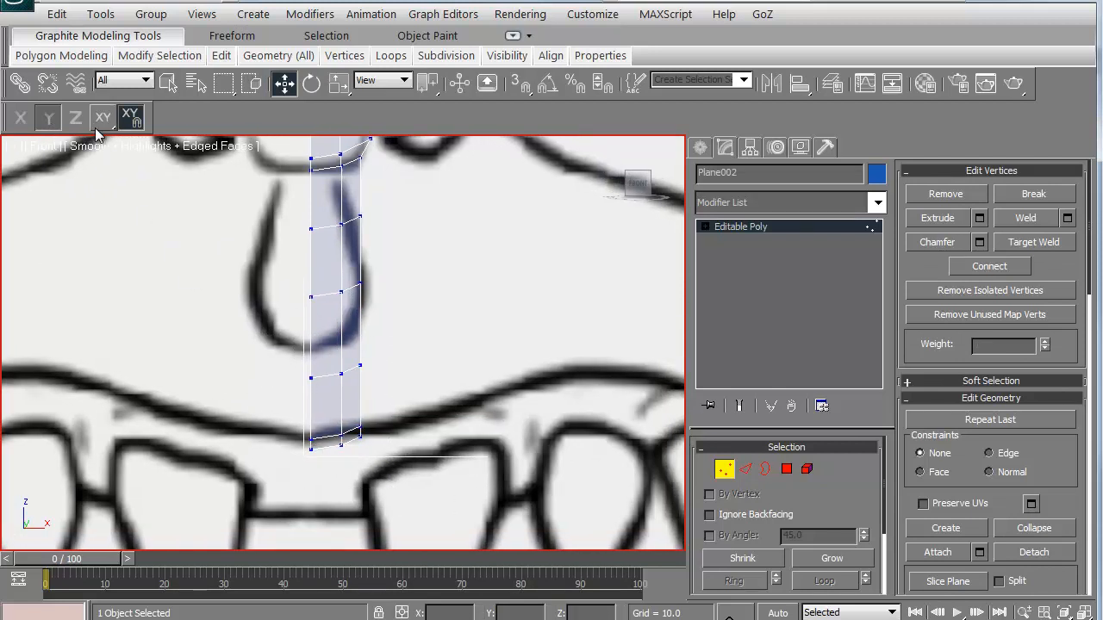
- Move the strip's outer column of vertices outward, flaring it from beneath the nose toward the lip line
key(F8)
click(361, 432)
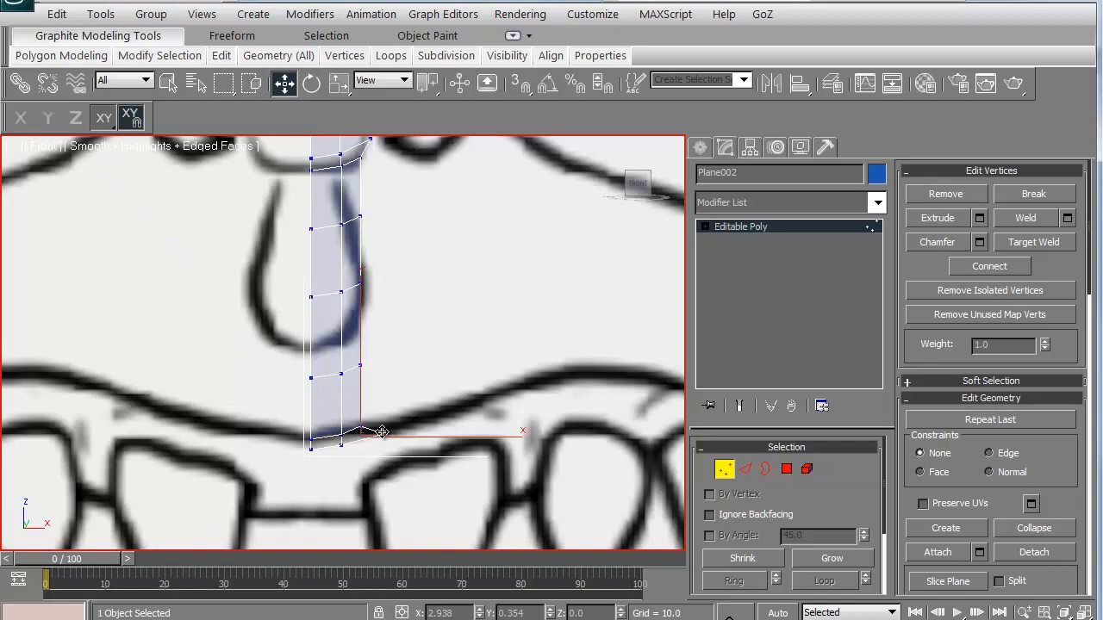
drag(381, 431, 380, 424)
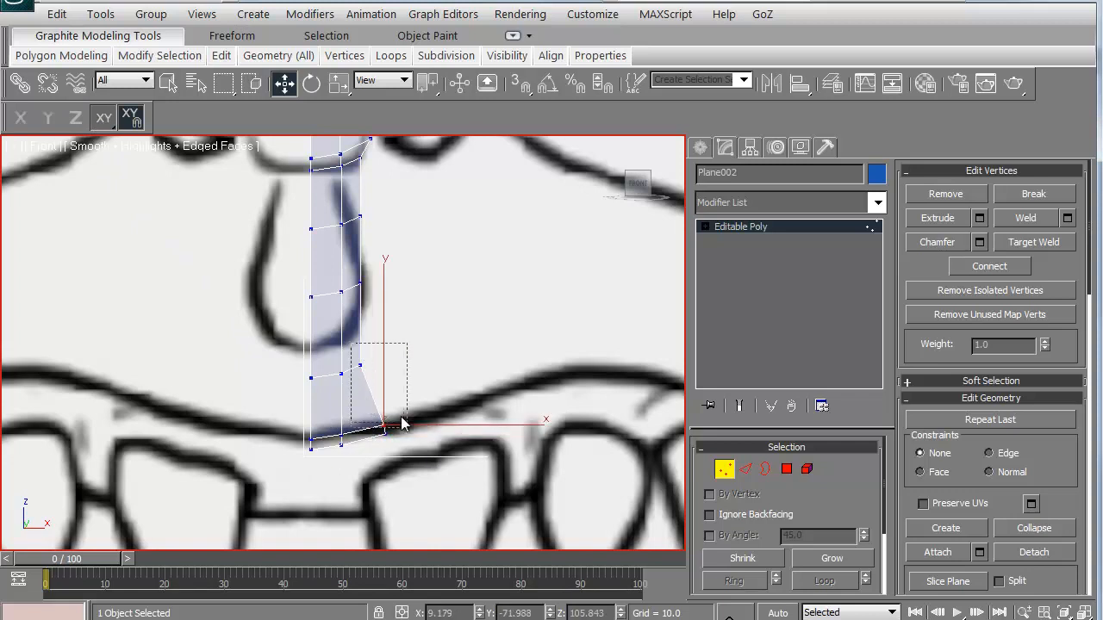
drag(402, 423, 424, 429)
click(364, 284)
drag(365, 284, 394, 286)
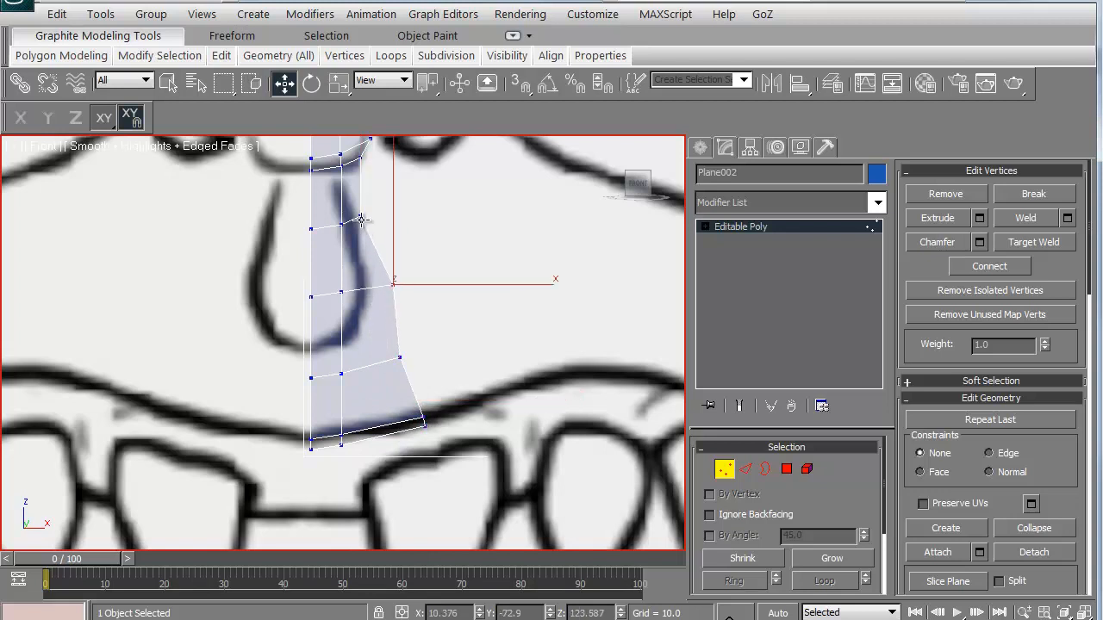
drag(361, 220, 387, 208)
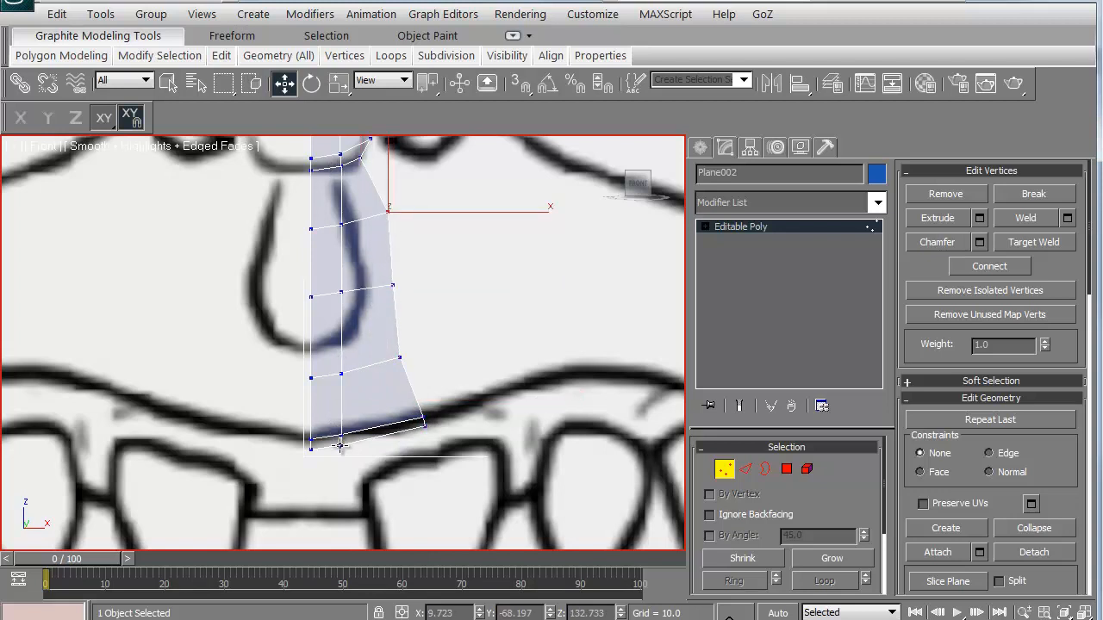
- Shift the middle column of vertices outward to even the face widths between the centre line and the flared edge
drag(342, 445, 377, 433)
drag(338, 378, 364, 370)
click(342, 294)
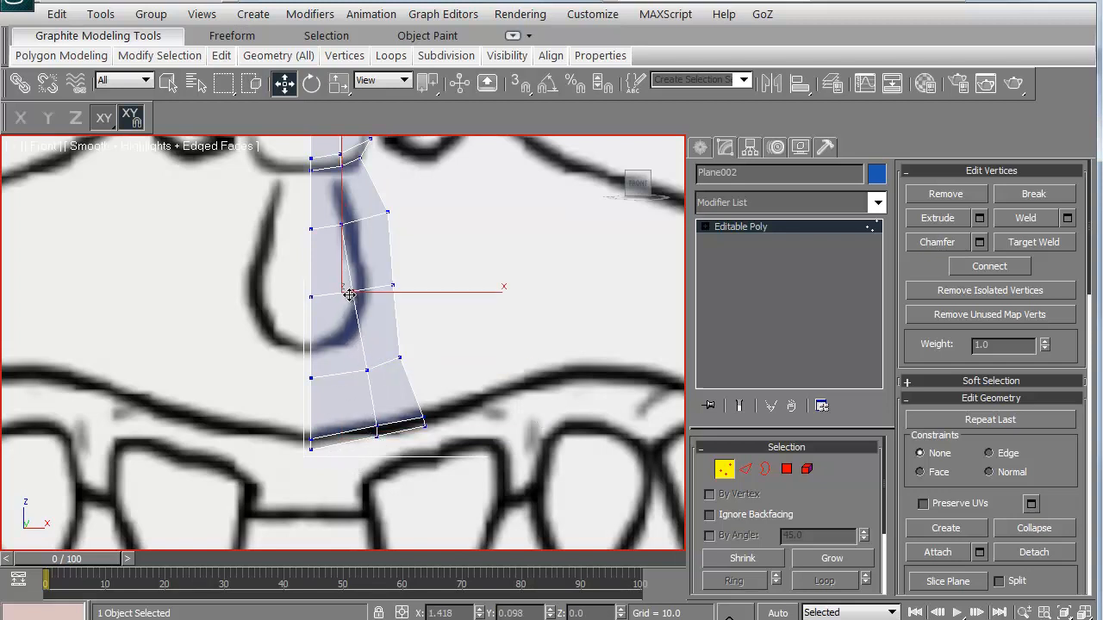
drag(341, 295, 359, 286)
drag(342, 227, 348, 224)
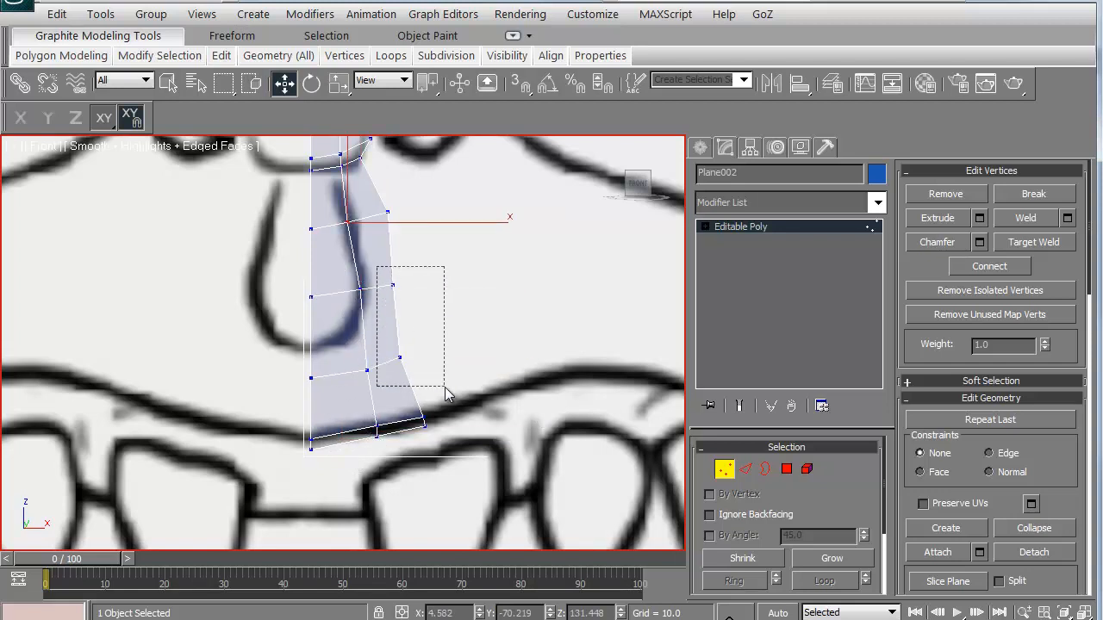
- Widen the lower outer vertices further, placing the end pair along the rising curve of the upper lip
drag(445, 387, 445, 387)
drag(401, 358, 427, 355)
drag(402, 393, 465, 464)
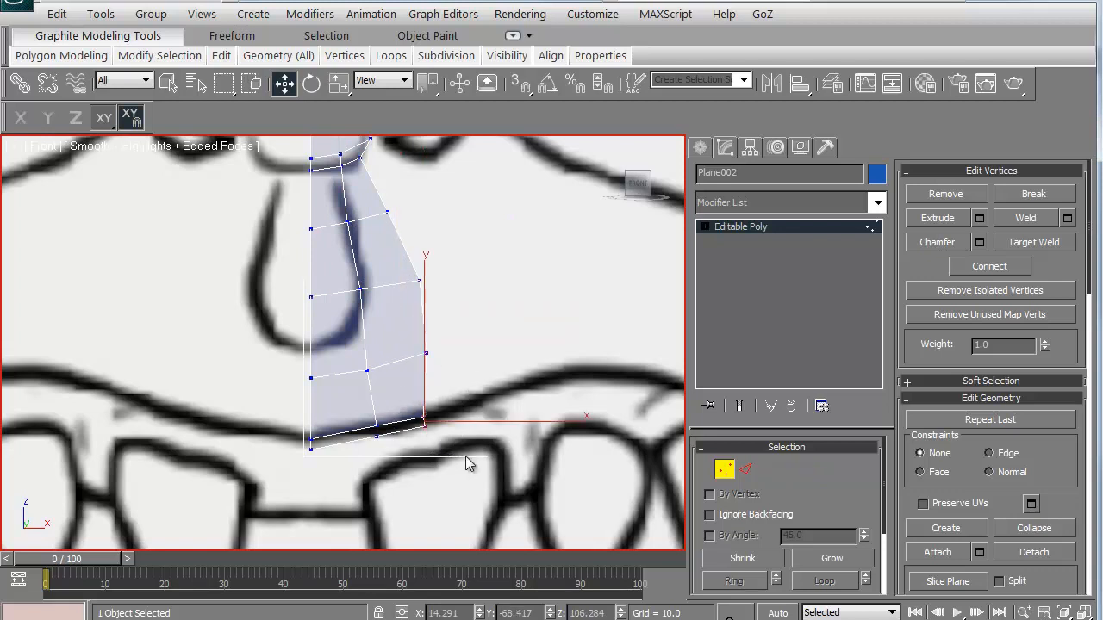
drag(424, 429, 469, 418)
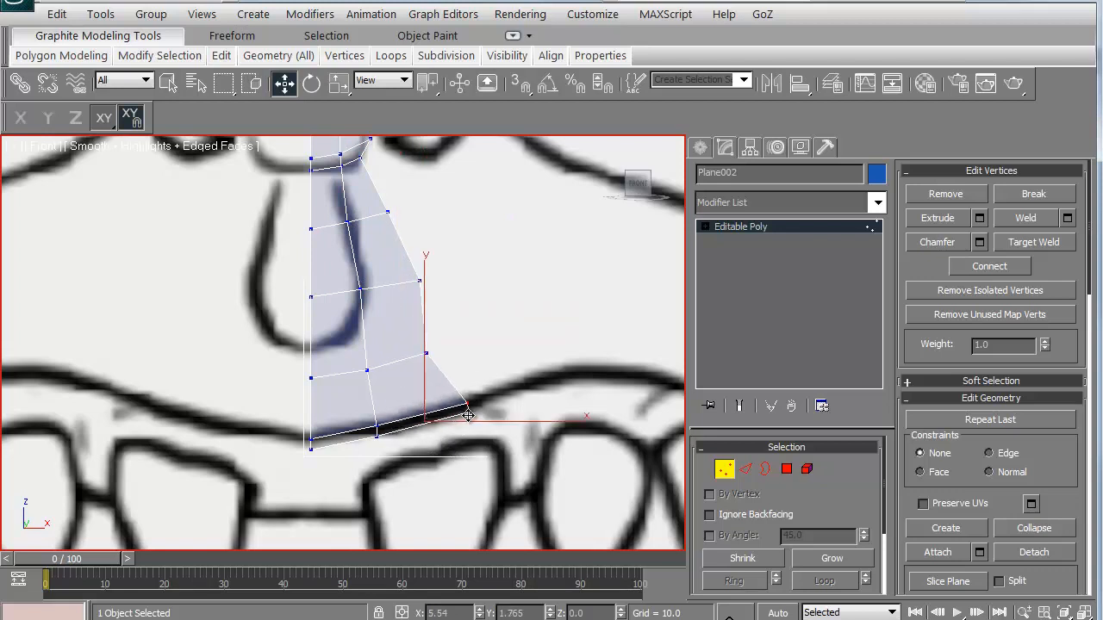
click(427, 353)
drag(435, 348, 439, 344)
- Select the outer edges at the lip corner, lock the selection, and extrude three segments along the upper lip above the teeth
middle_drag(413, 281, 385, 367)
scroll(379, 362, down, 2)
middle_drag(323, 389, 300, 317)
scroll(299, 317, up, 2)
middle_drag(299, 317, 291, 287)
click(745, 468)
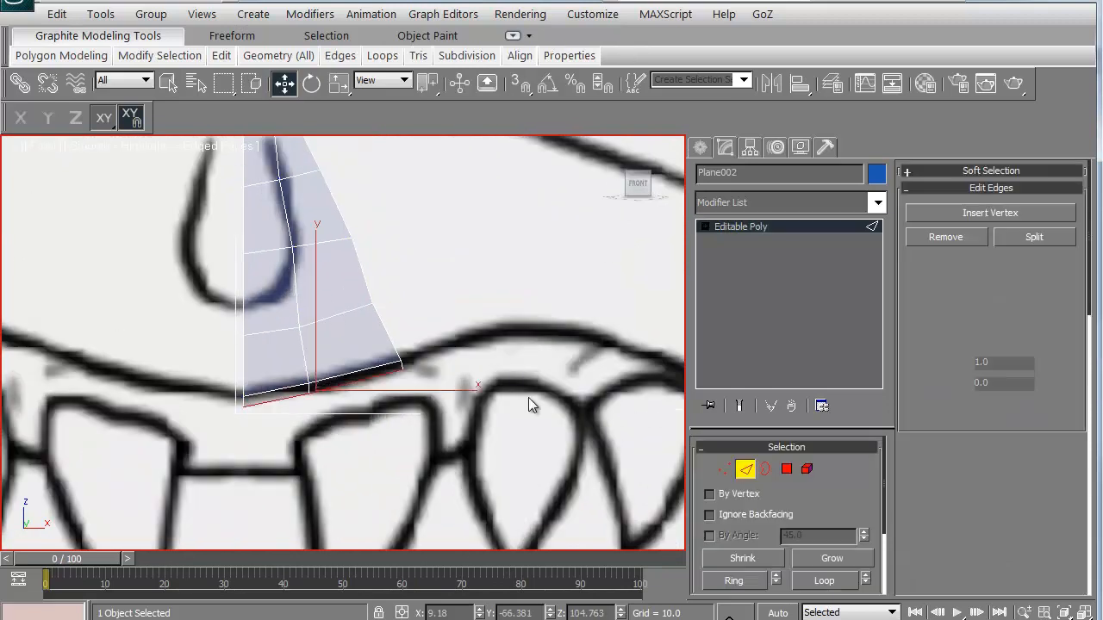
click(397, 367)
alt+drag(278, 442, 341, 315)
middle_drag(394, 338, 219, 320)
scroll(242, 325, down, 2)
scroll(214, 333, up, 1)
scroll(230, 327, down, 2)
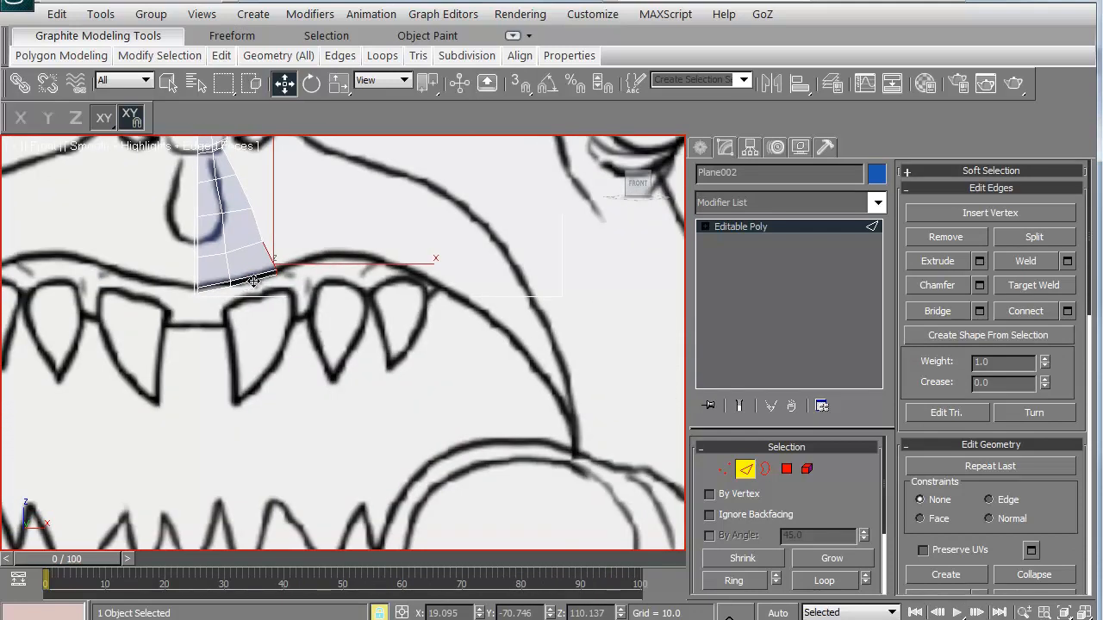
scroll(318, 320, up, 2)
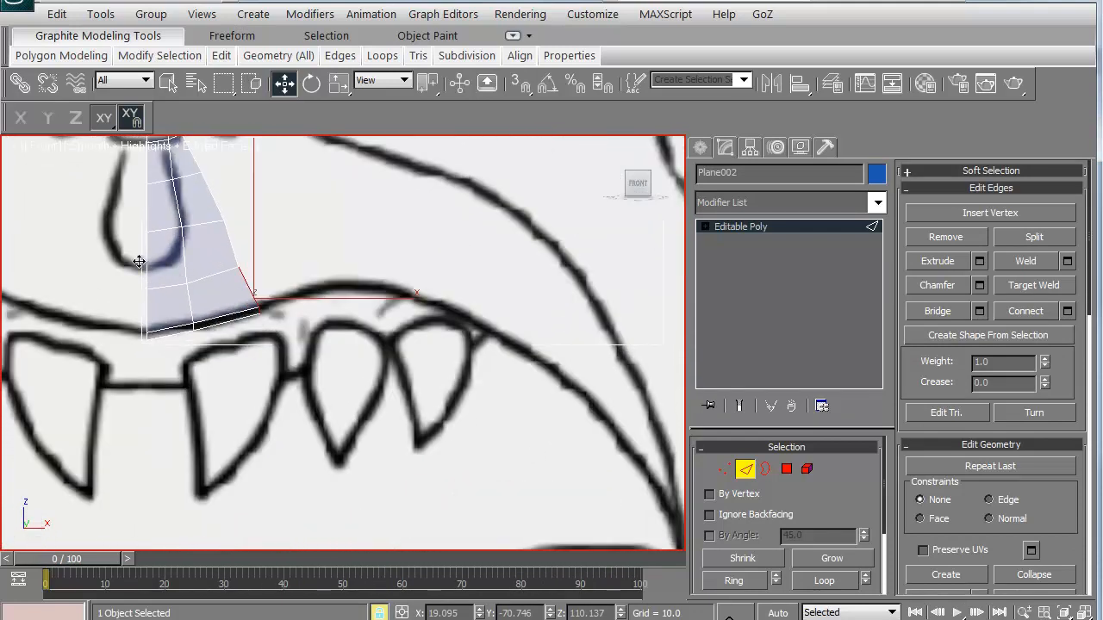
shift+drag(139, 261, 320, 298)
- Rotate the end edges to follow the lip curve and extrude three more segments down toward the mouth corner
click(310, 84)
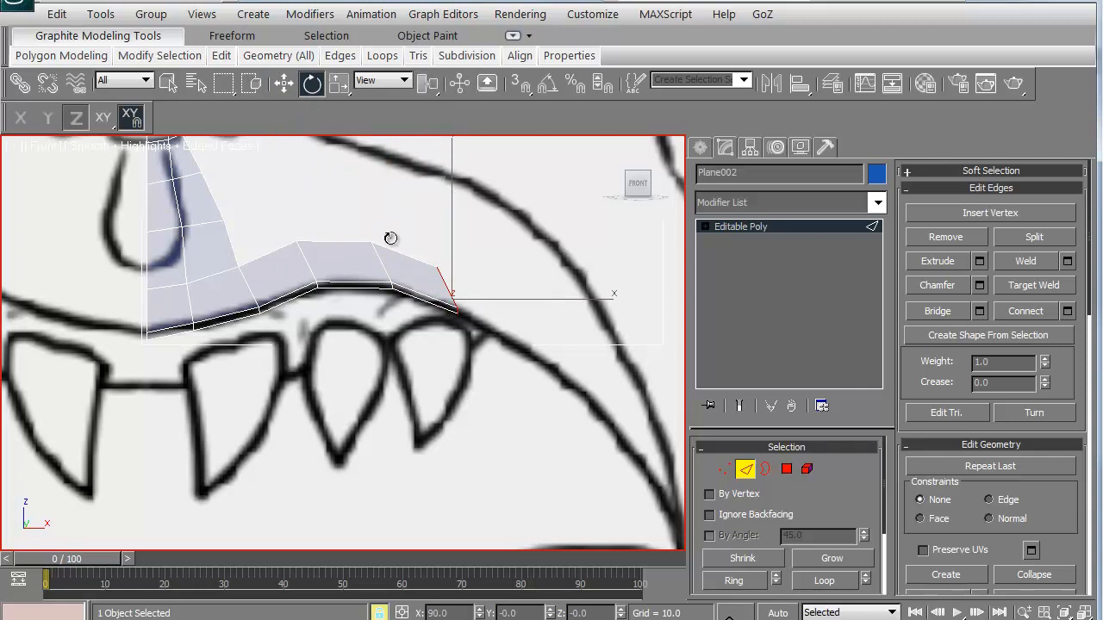
drag(355, 326, 298, 319)
click(284, 84)
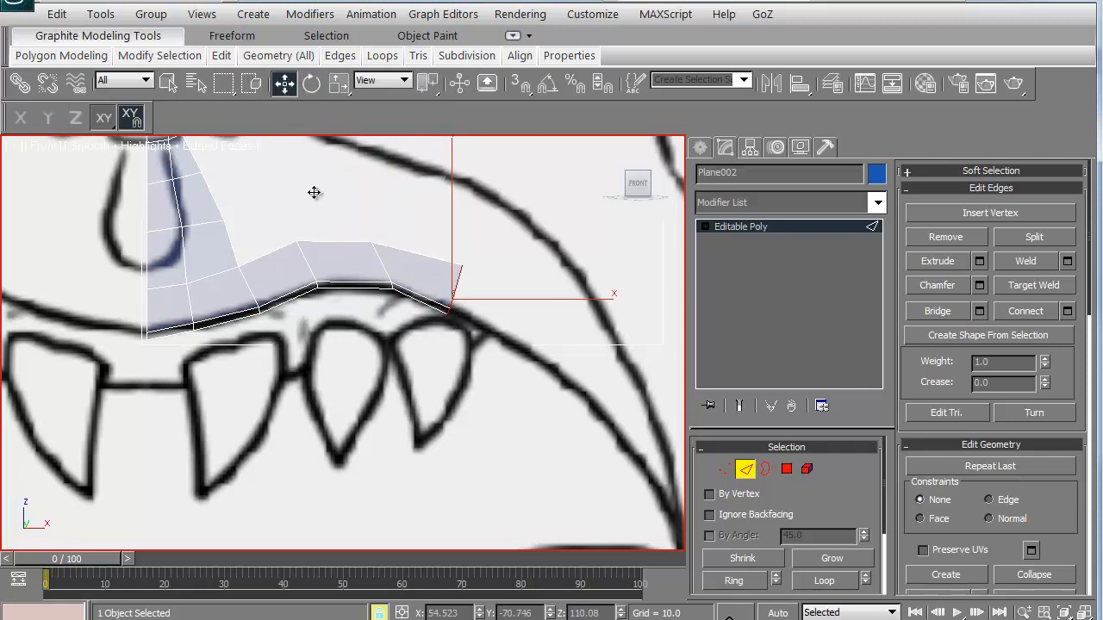
shift+drag(313, 192, 335, 265)
click(313, 92)
middle_drag(335, 265, 233, 237)
click(287, 84)
shift+drag(297, 211, 385, 292)
click(311, 84)
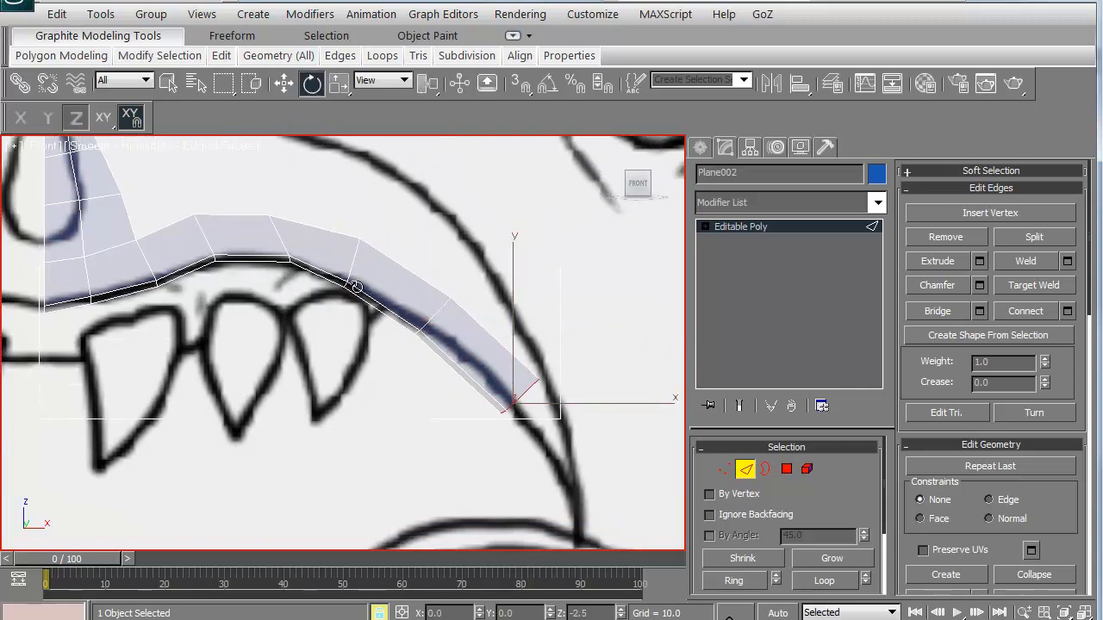
drag(314, 276, 315, 297)
click(283, 84)
shift+drag(305, 210, 362, 310)
middle_drag(339, 300, 395, 311)
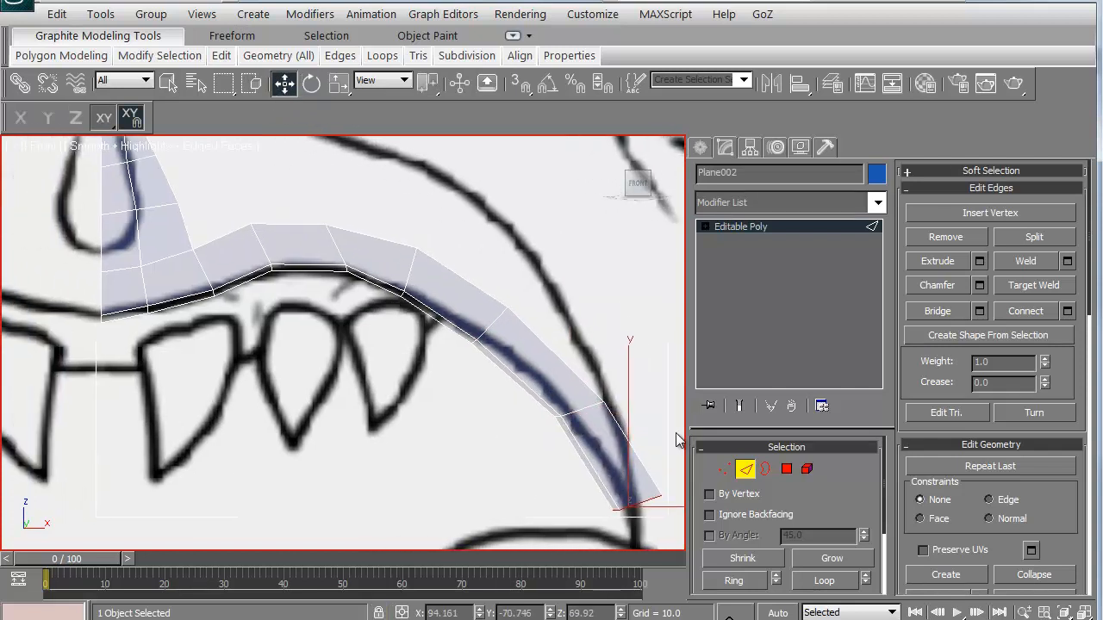
- Move the first three upper vertices of the lip strip outward to even out the segment spacing
click(722, 469)
drag(325, 226, 357, 228)
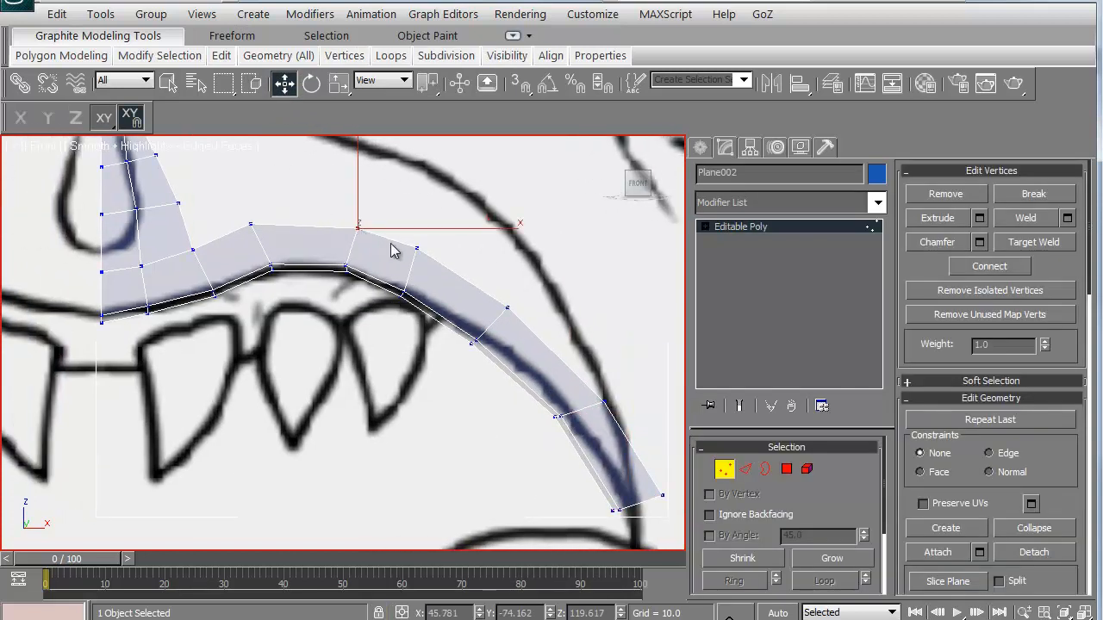
drag(416, 248, 438, 252)
drag(251, 224, 283, 222)
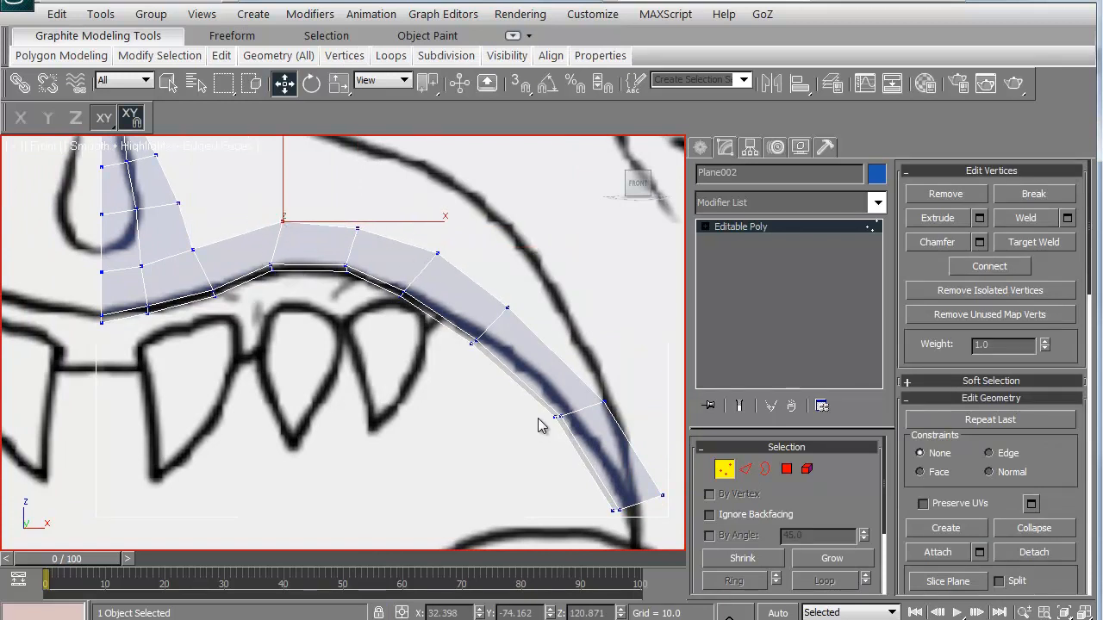
- Move the last two vertex rows of the lip strip up along the lip curve and adjust the lower vertex above the third tooth
drag(673, 528, 672, 525)
drag(562, 417, 543, 386)
drag(661, 521, 661, 521)
drag(598, 479, 607, 474)
click(357, 376)
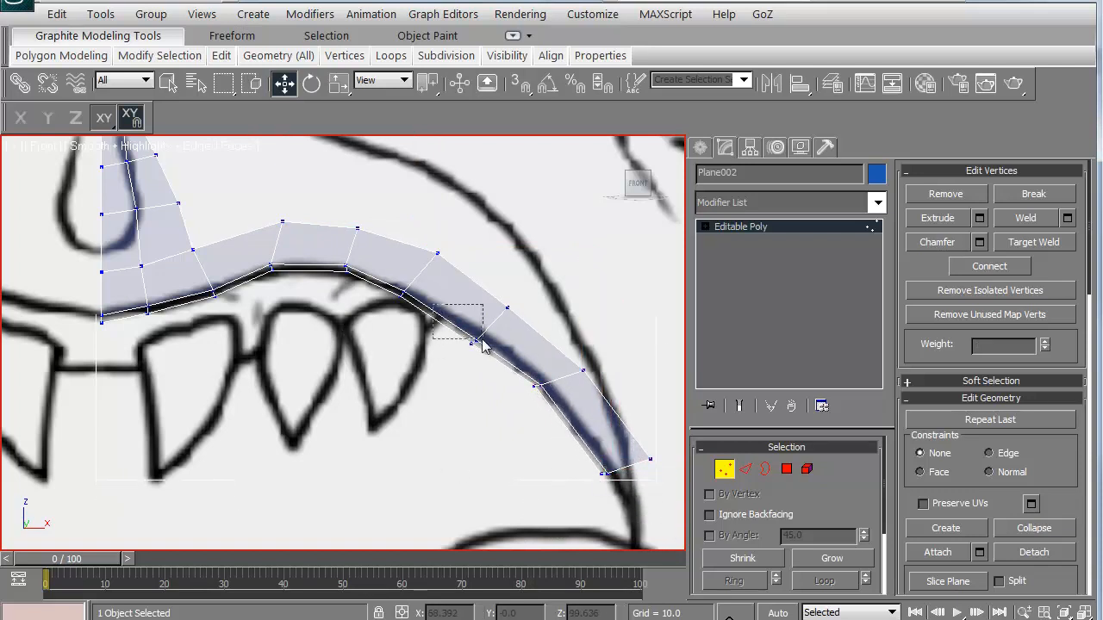
drag(482, 343, 427, 286)
- Adjust the upper vertices where the nose strip meets the lip, then nudge the two outer vertices beside the nose slightly outward
middle_drag(214, 241, 288, 345)
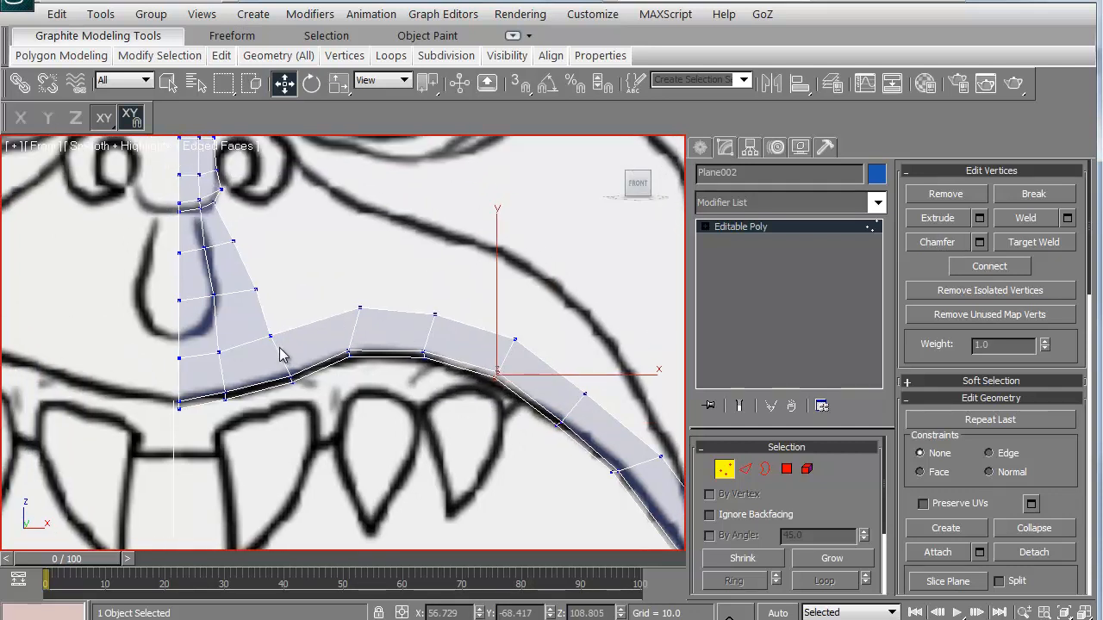
click(282, 330)
click(361, 306)
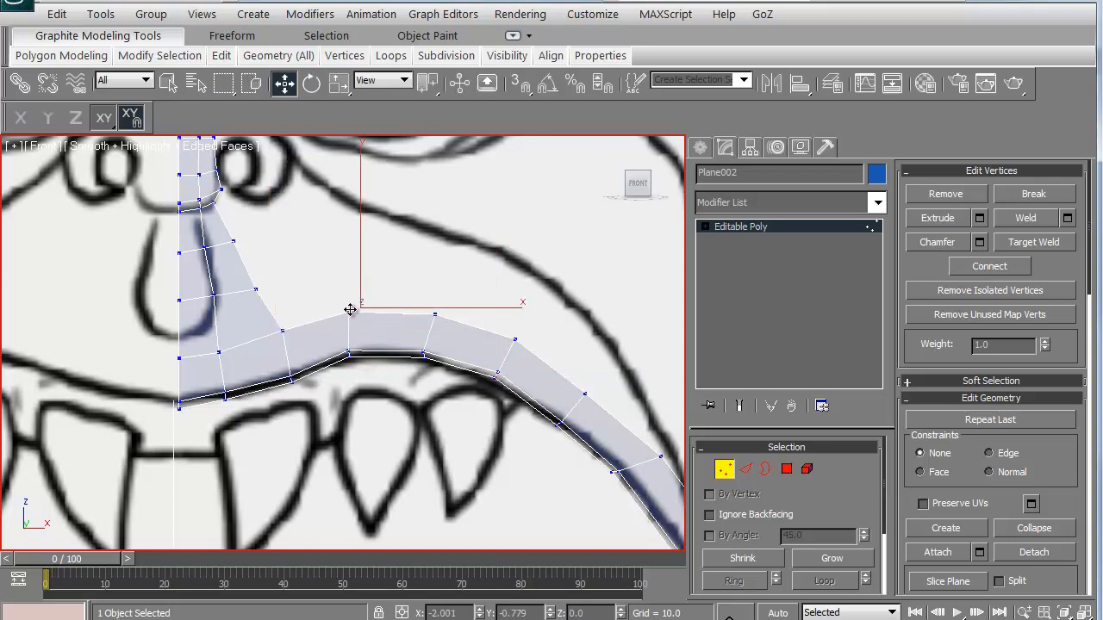
drag(344, 310, 343, 310)
drag(256, 291, 259, 289)
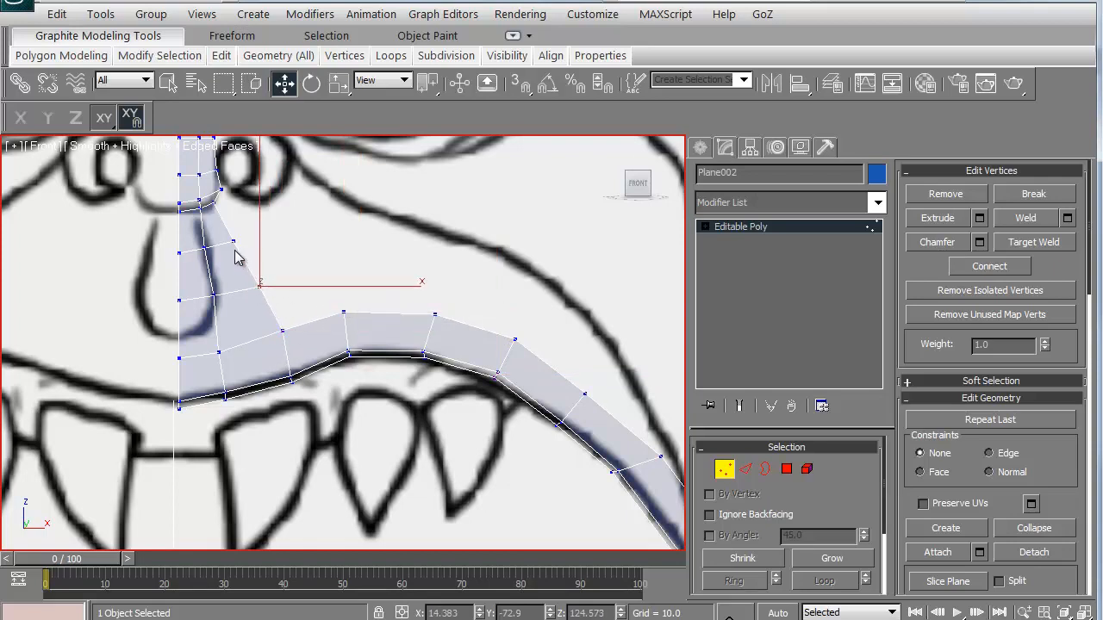
drag(234, 242, 236, 241)
- Select the end vertices at the mouth corner, lock the selection in the right view, and grow it three times along the lip strip
scroll(355, 346, down, 4)
middle_drag(372, 392, 269, 320)
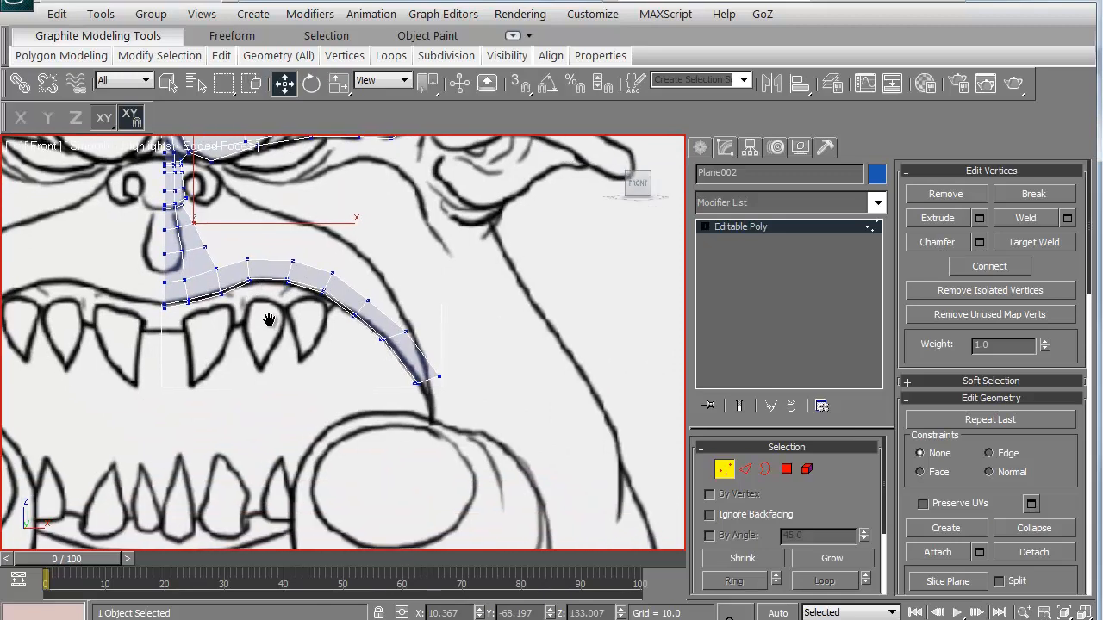
scroll(299, 357, up, 2)
drag(438, 399, 546, 446)
scroll(377, 393, down, 3)
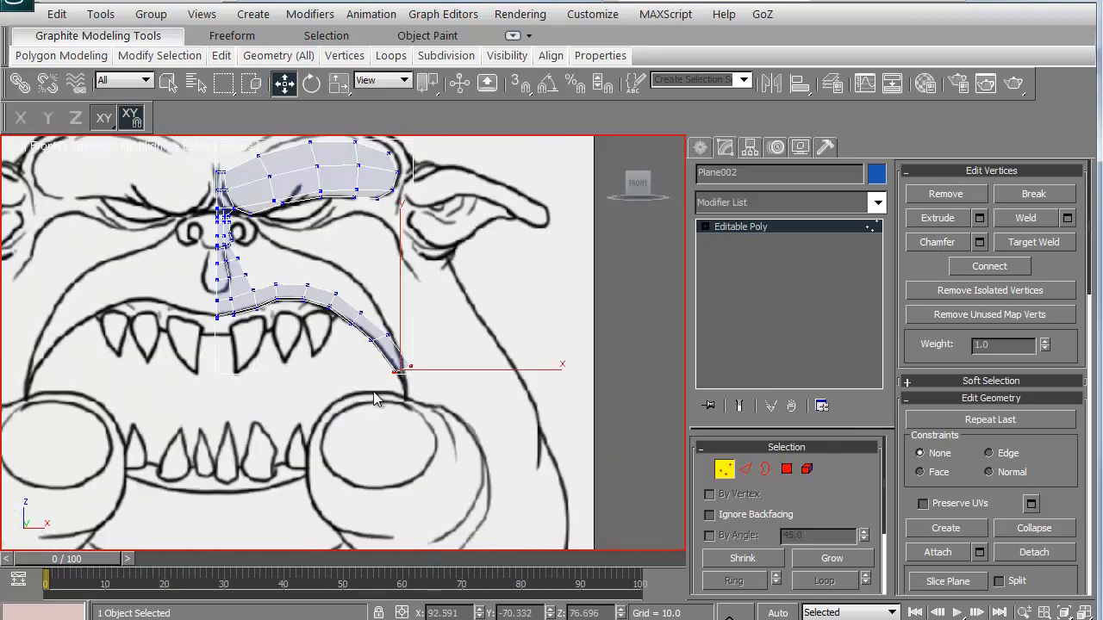
scroll(290, 367, down, 3)
middle_drag(290, 367, 311, 374)
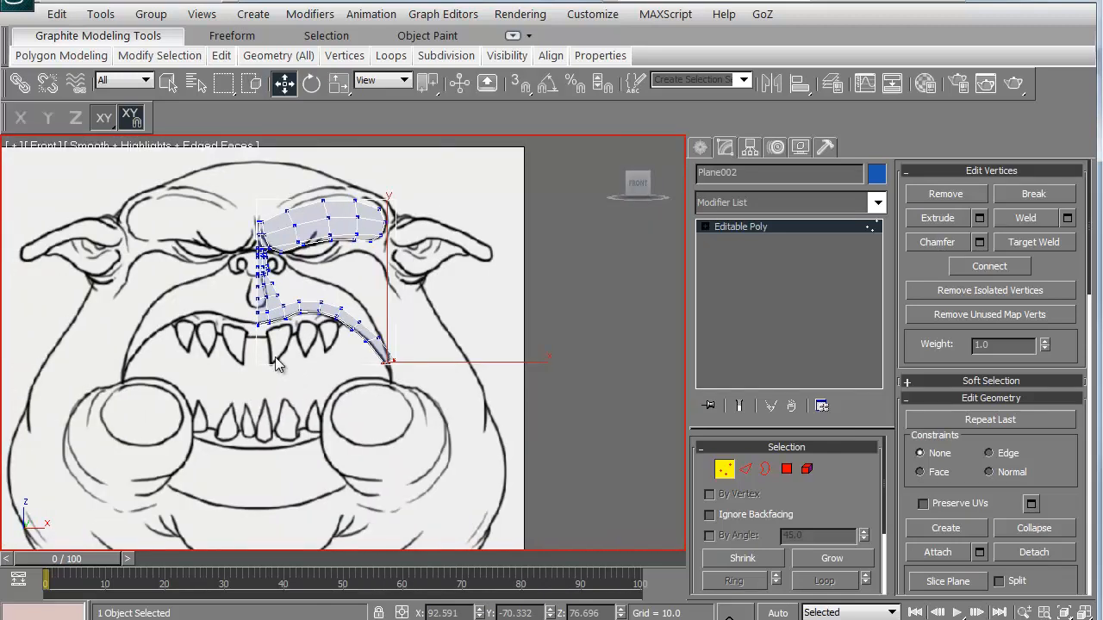
scroll(285, 343, up, 3)
middle_drag(209, 341, 257, 375)
scroll(242, 368, down, 2)
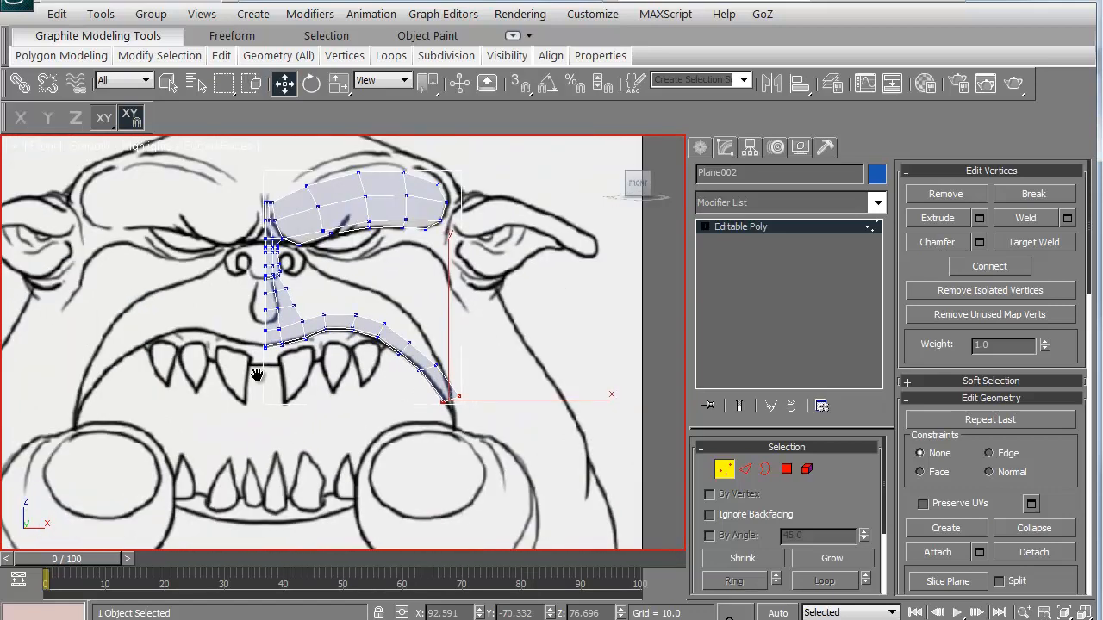
key(r)
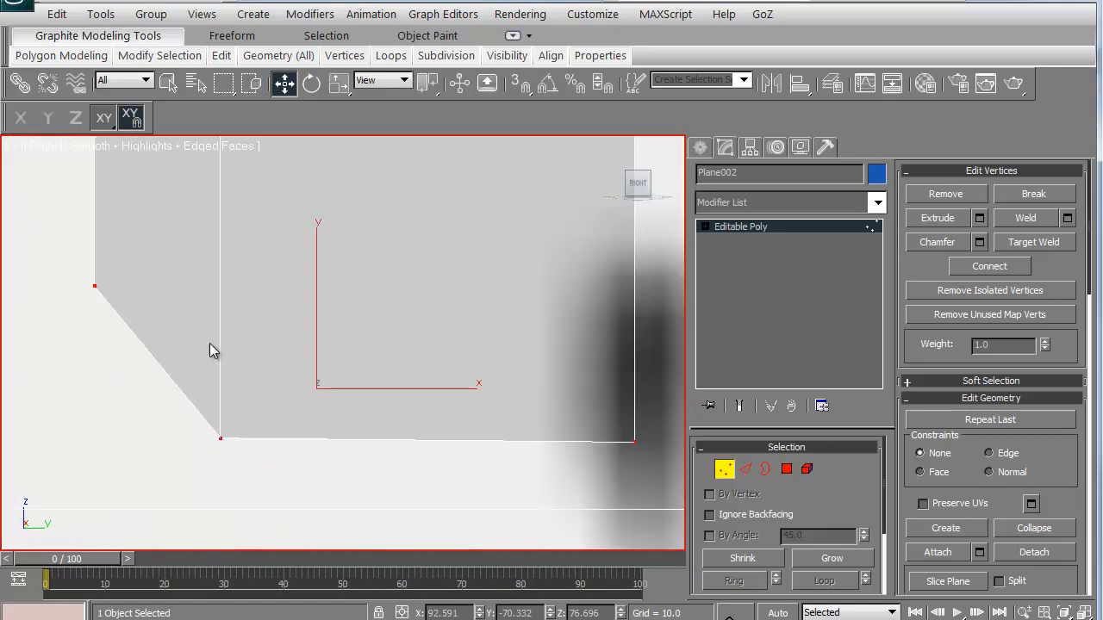
scroll(210, 345, down, 3)
scroll(284, 315, up, 3)
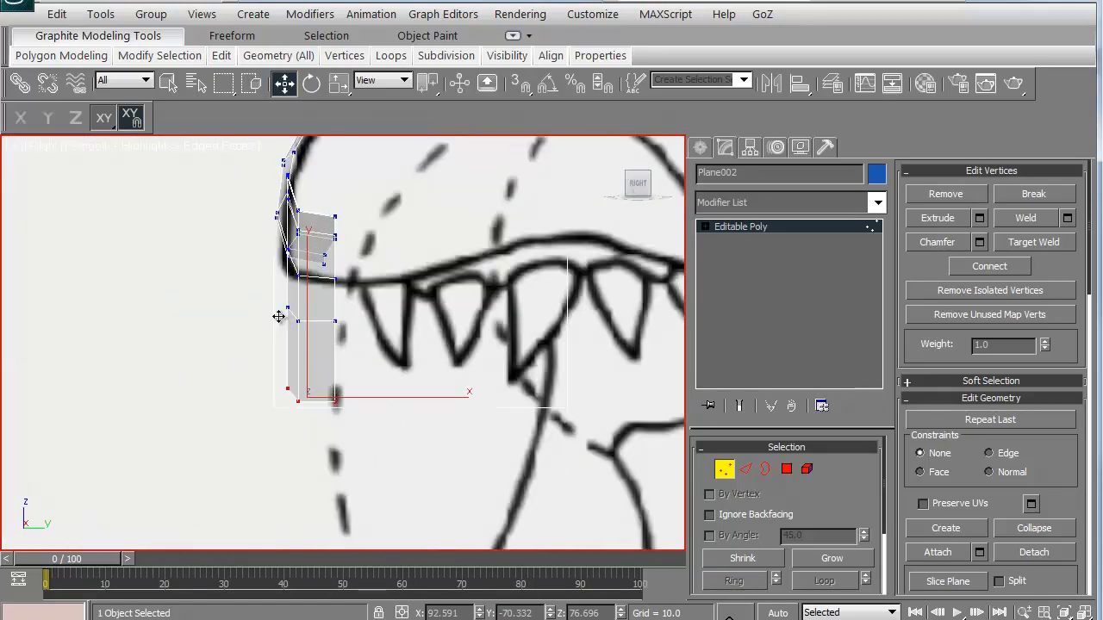
key(space)
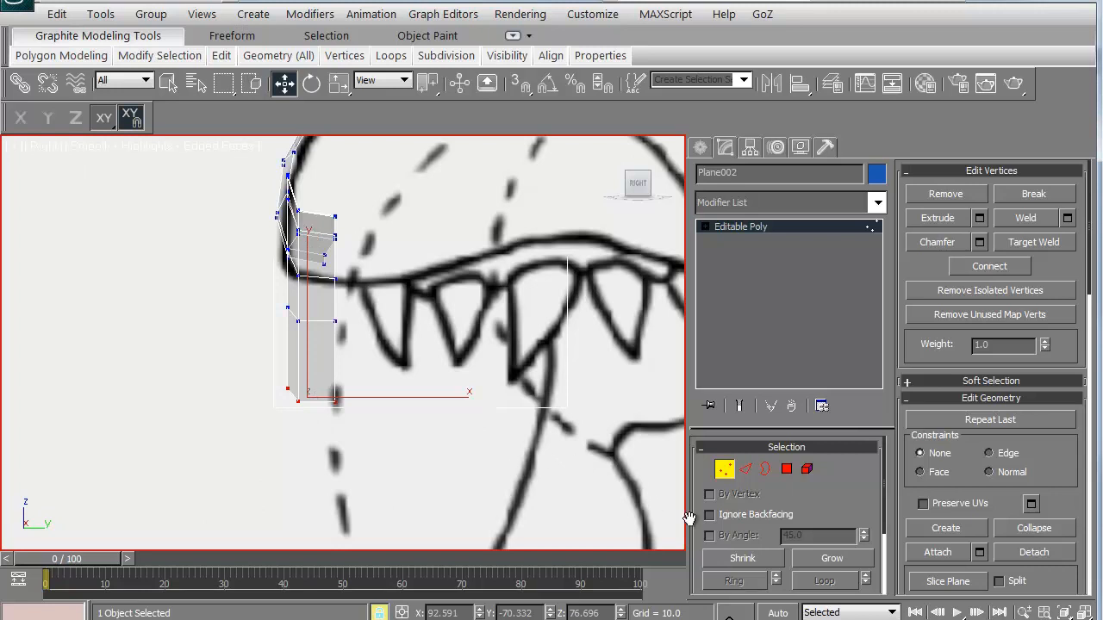
click(828, 558)
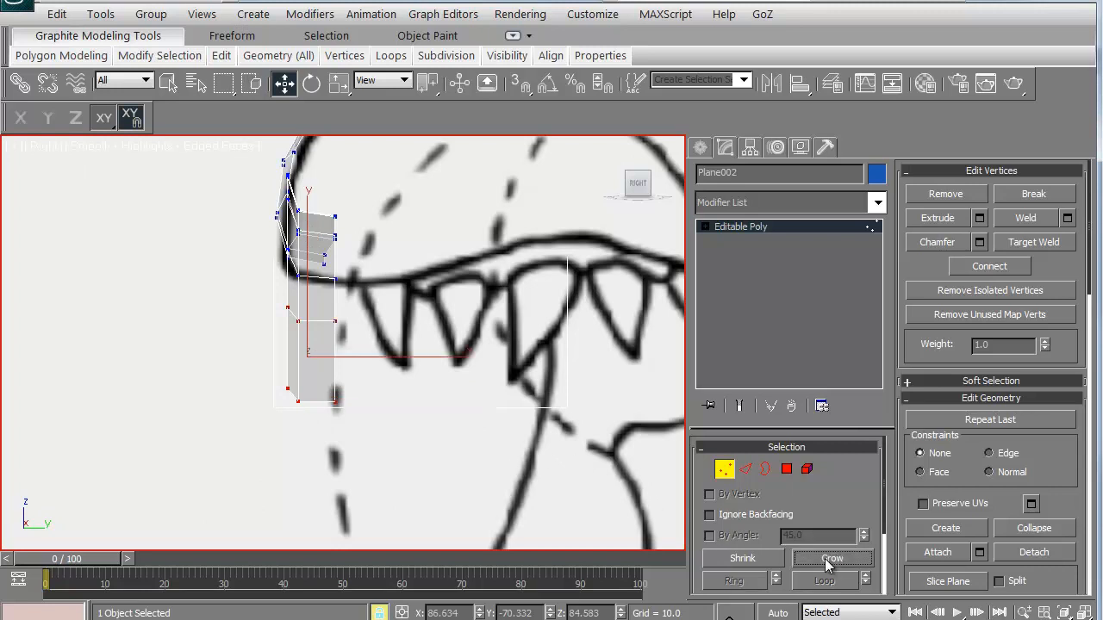
click(829, 558)
click(828, 560)
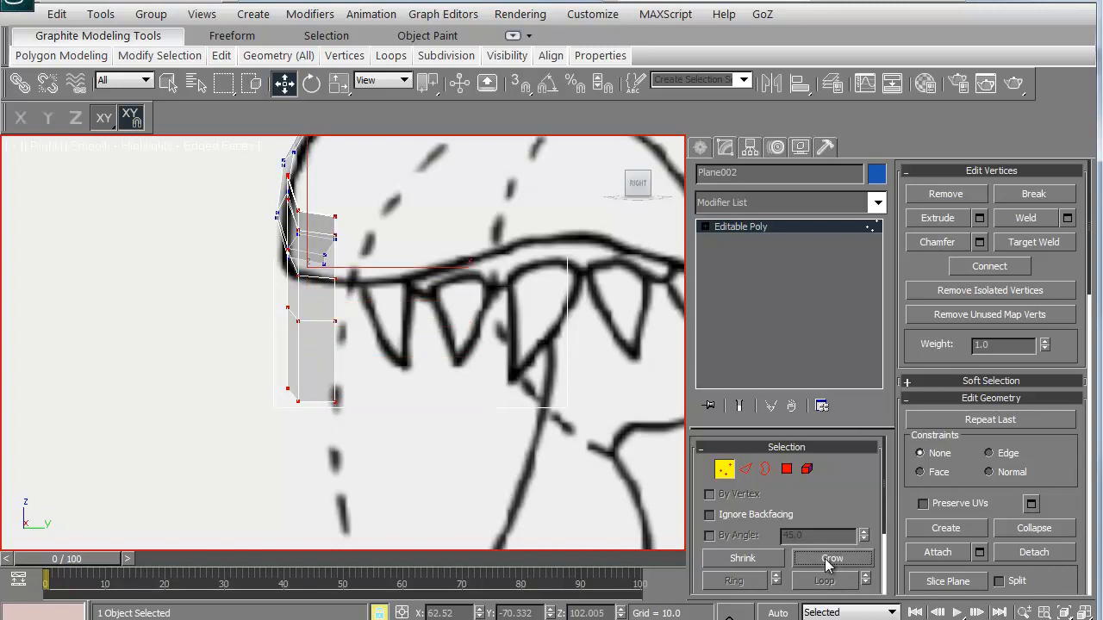
- Move the selected lip rows back along X in the right view, shrinking the selection between moves to follow the side profile
click(21, 118)
drag(117, 250, 212, 267)
drag(298, 441, 379, 434)
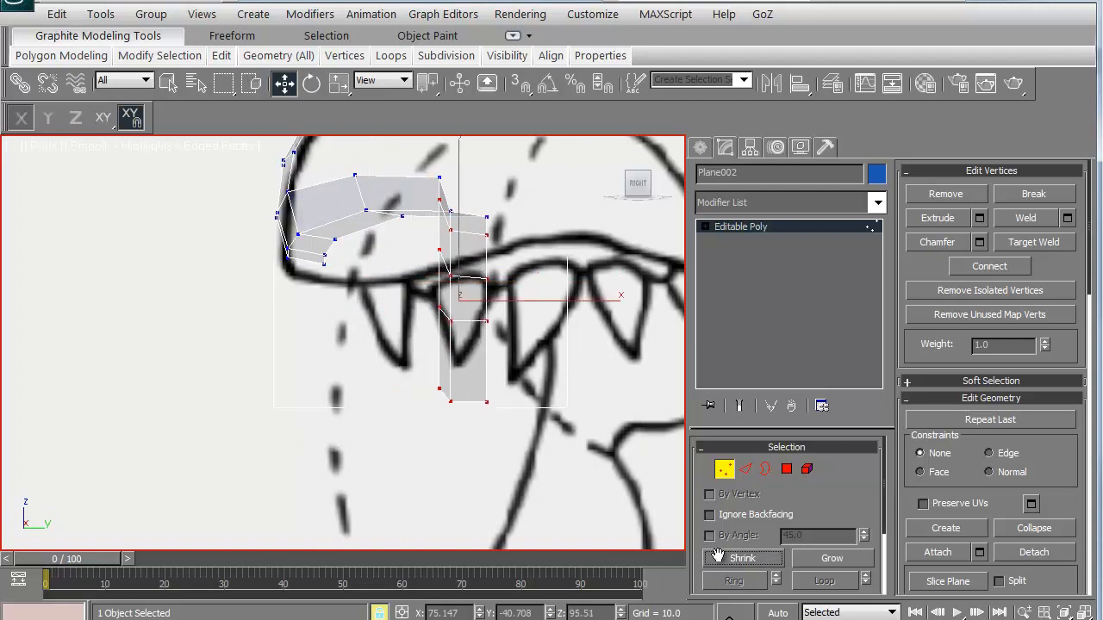
middle_drag(378, 431, 227, 443)
mouse_move(228, 443)
mouse_down()
mouse_move(279, 443)
mouse_move(354, 420)
mouse_move(364, 445)
mouse_move(415, 448)
mouse_up()
click(714, 560)
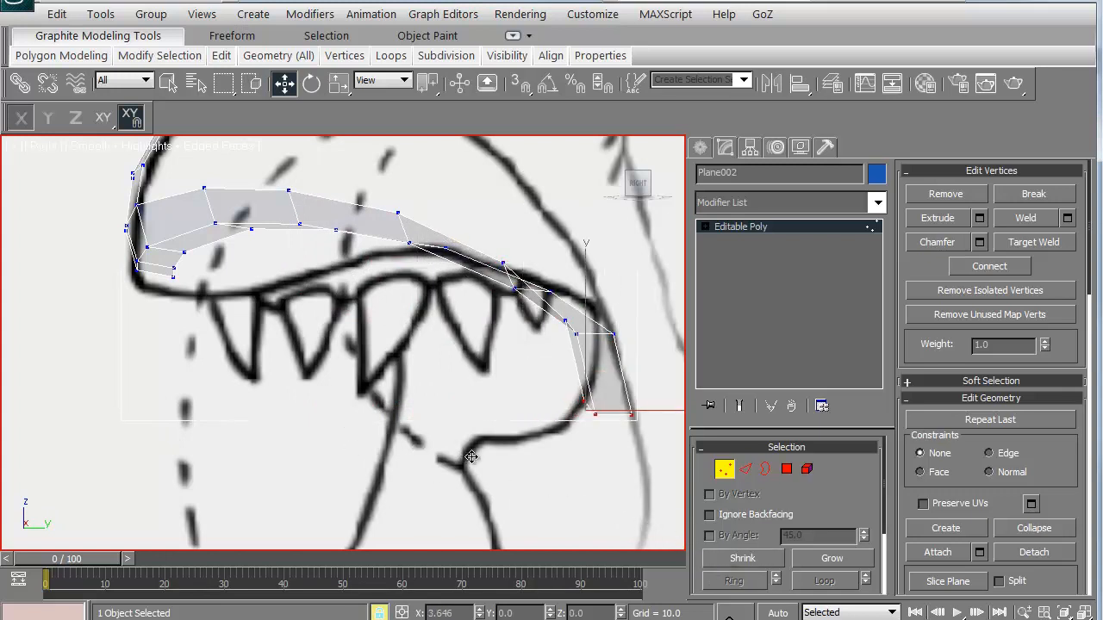
- Select the three vertex rows before the mouth-corner end and move them outward and forward in the bottom view
scroll(411, 382, down, 5)
middle_drag(410, 382, 317, 390)
scroll(282, 379, up, 2)
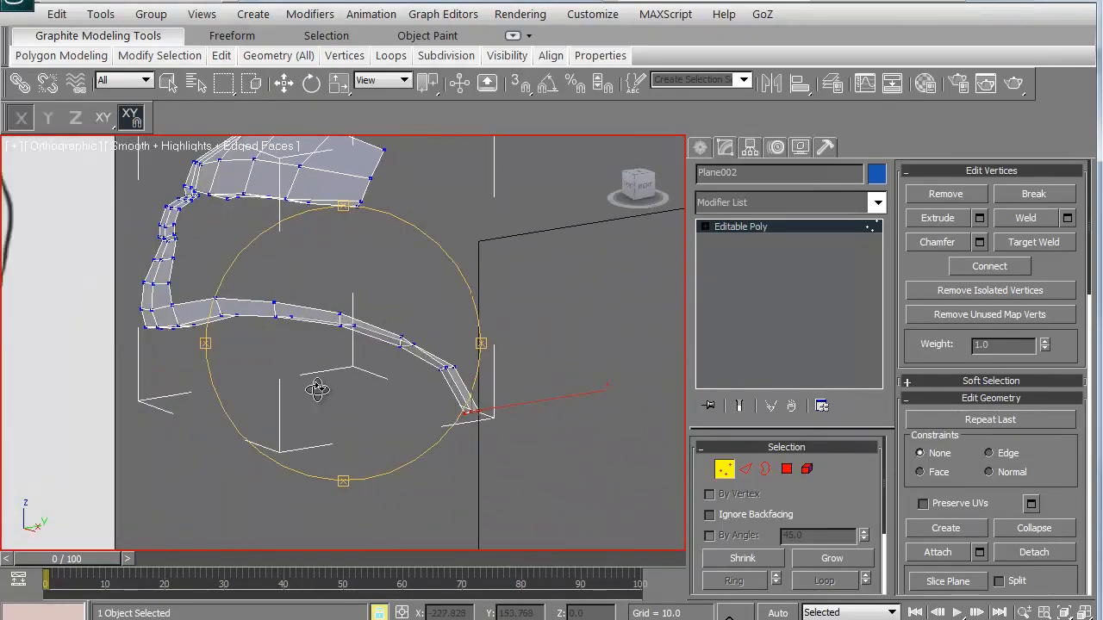
drag(317, 390, 357, 317)
click(283, 84)
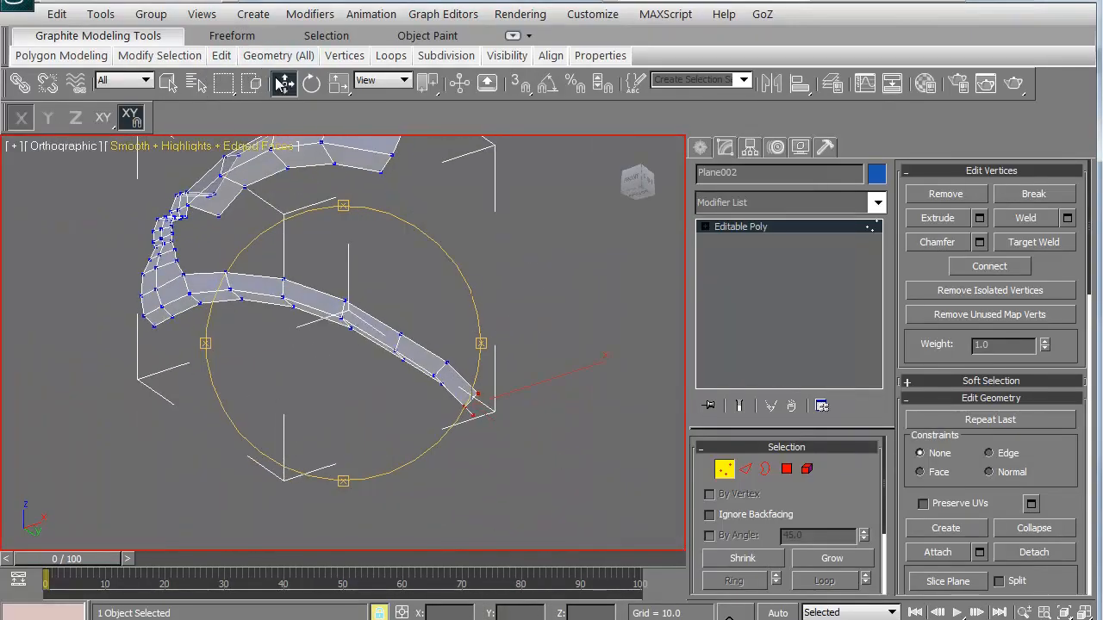
click(308, 335)
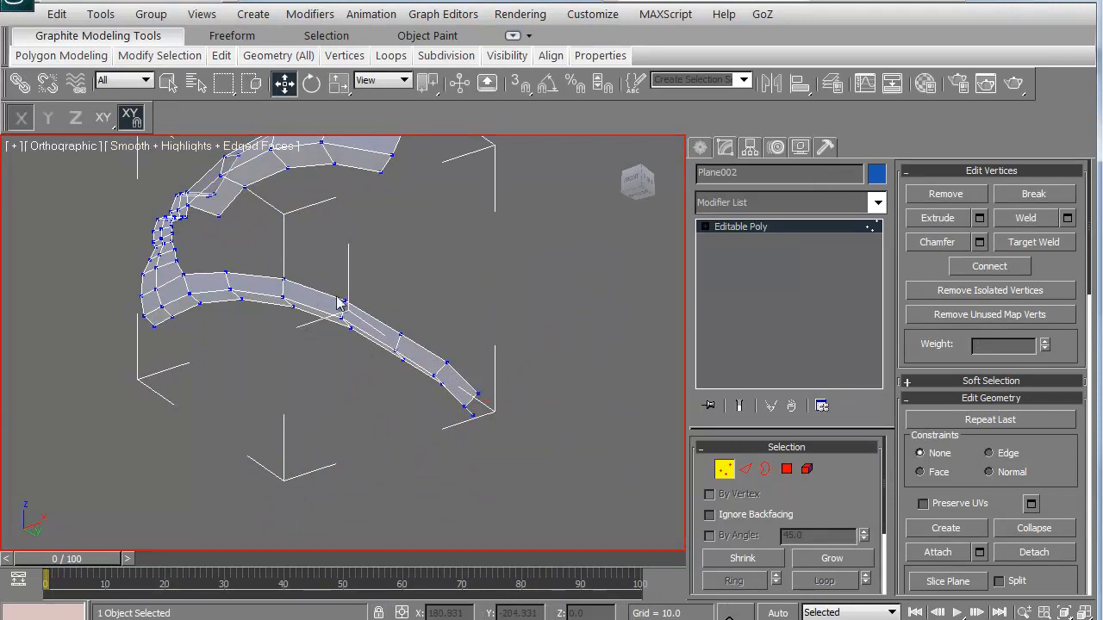
drag(453, 397, 453, 398)
key(b)
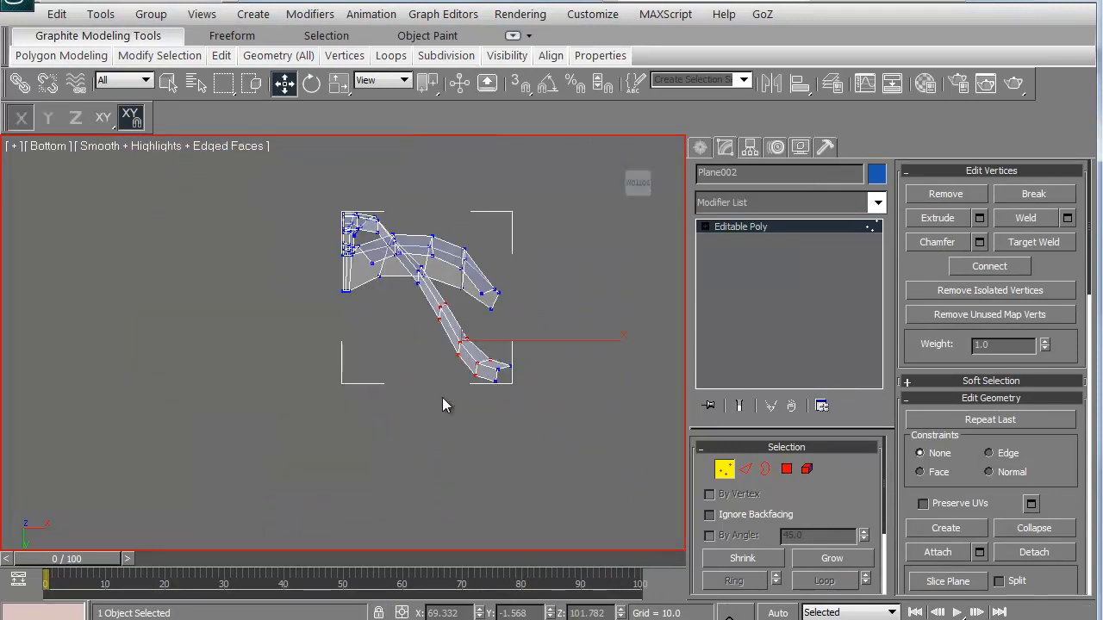
key(z)
middle_drag(311, 343, 330, 352)
scroll(330, 352, down, 4)
middle_drag(322, 313, 332, 342)
scroll(332, 342, up, 2)
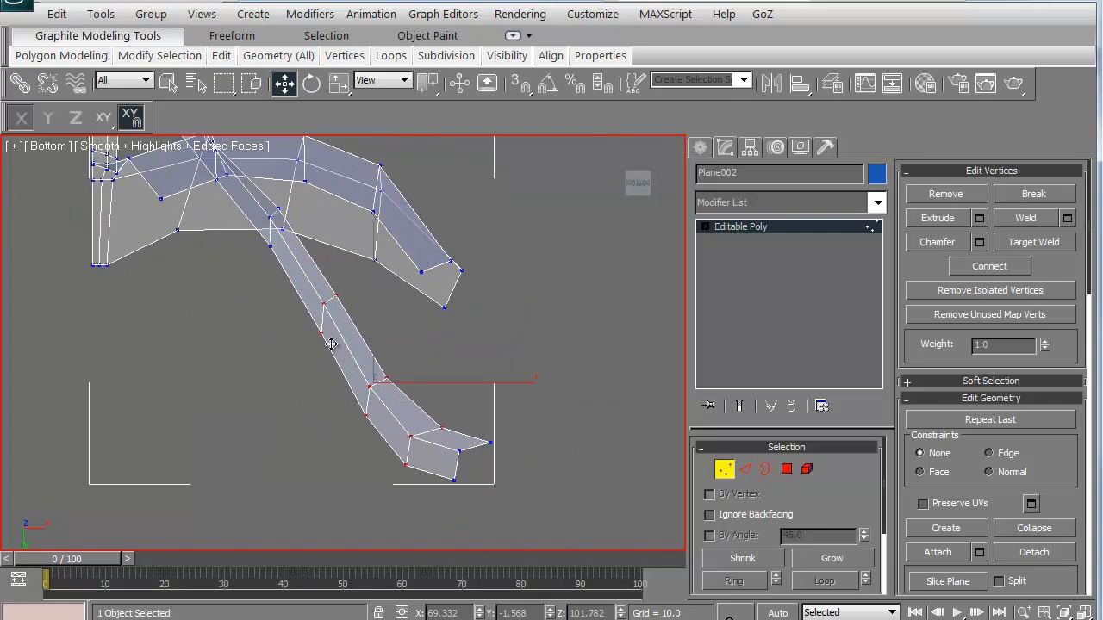
drag(164, 346, 214, 329)
- Push the remaining rows near the mouth corner farther outward and move the middle end vertex outward to round the strip
key(space)
drag(445, 370, 446, 371)
key(space)
drag(307, 361, 336, 339)
key(space)
drag(450, 387, 465, 381)
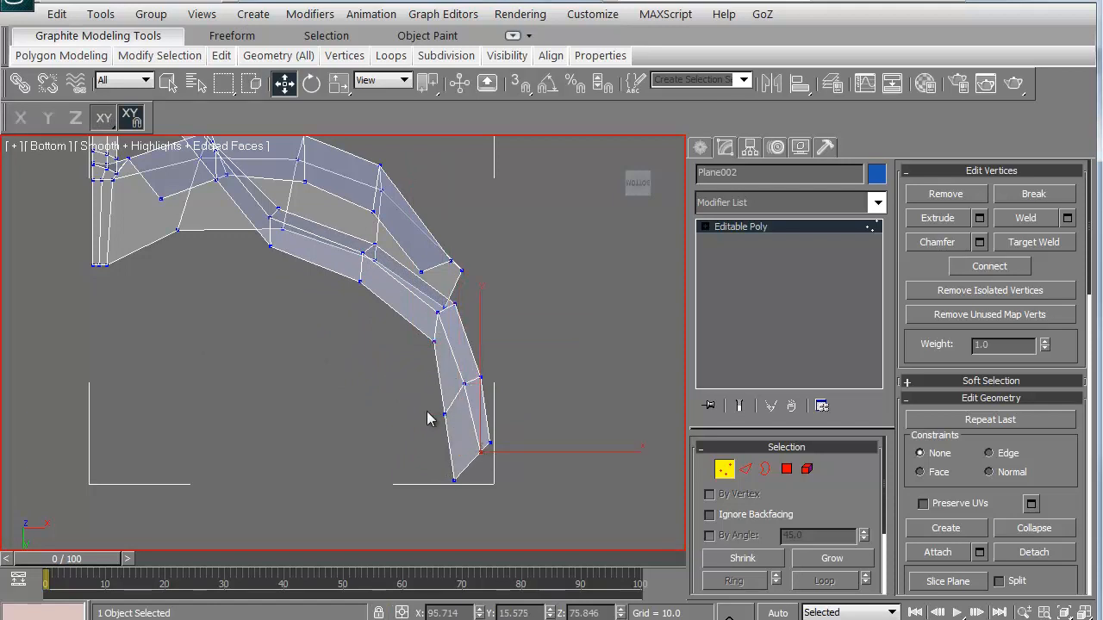
- Move two neighbouring vertex rows in the middle of the lip strip outward, locking each selection, to smooth the arc from below
scroll(327, 278, up, 4)
drag(241, 212, 236, 292)
scroll(246, 307, down, 2)
middle_drag(256, 319, 263, 354)
key(space)
drag(157, 330, 177, 254)
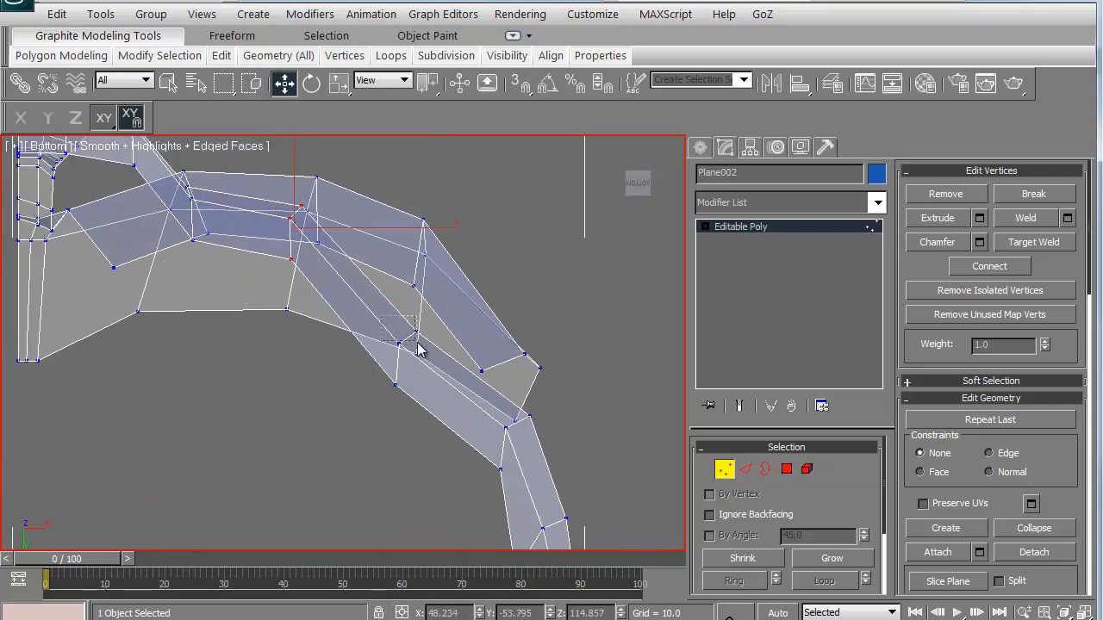
drag(417, 344, 407, 406)
key(space)
drag(295, 369, 329, 334)
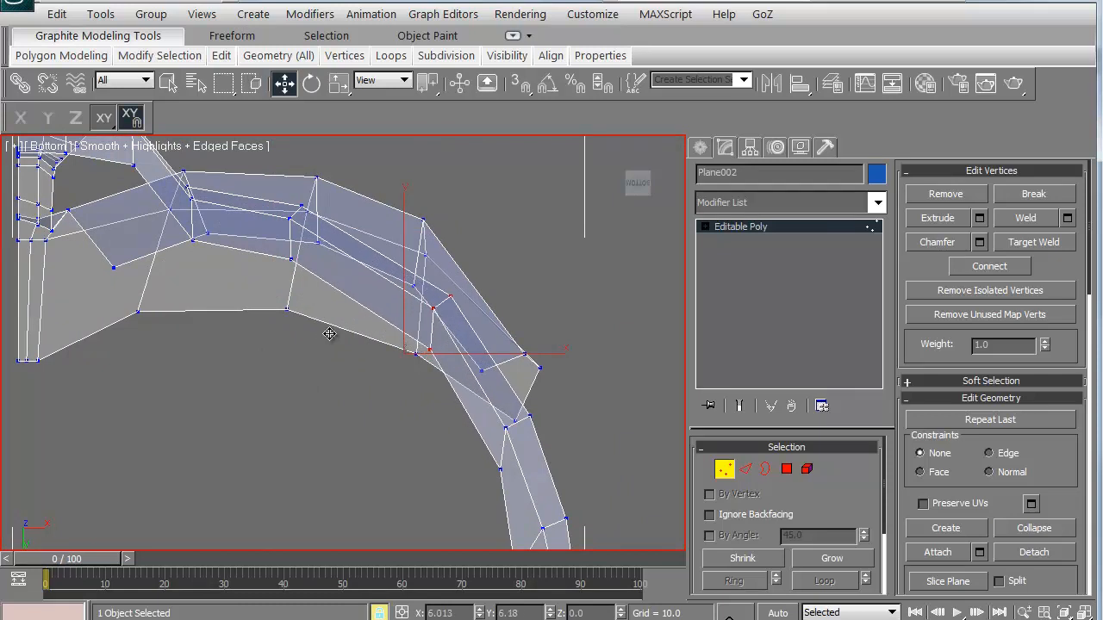
- Select the three vertices of the front lip row near the snout, lock them, and move the row forward and outward
middle_drag(103, 240, 253, 368)
scroll(253, 369, up, 3)
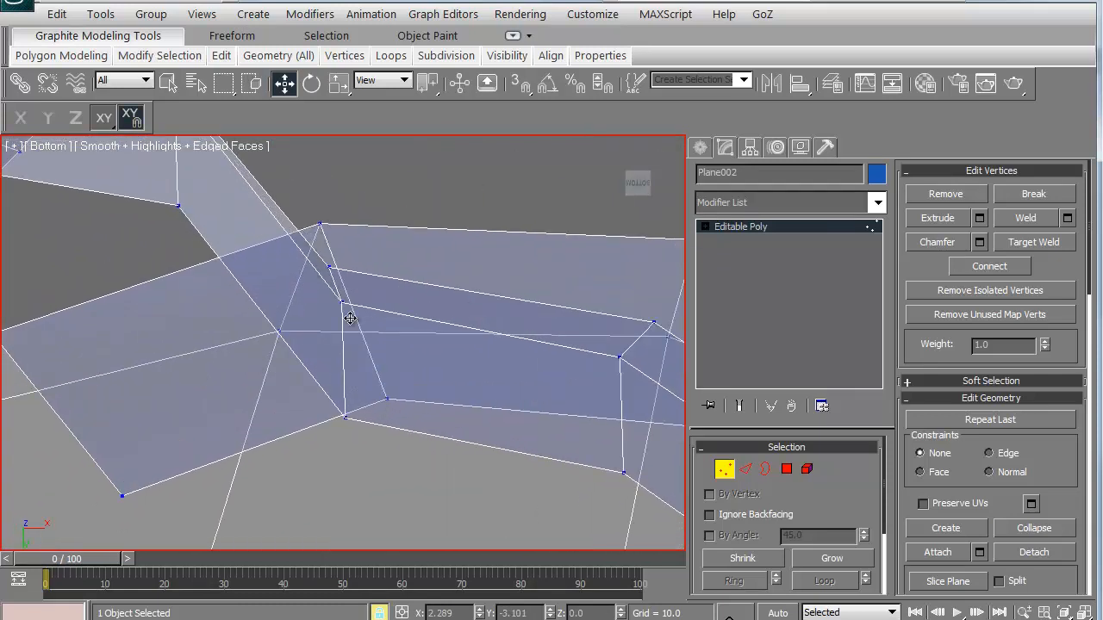
drag(334, 288, 356, 327)
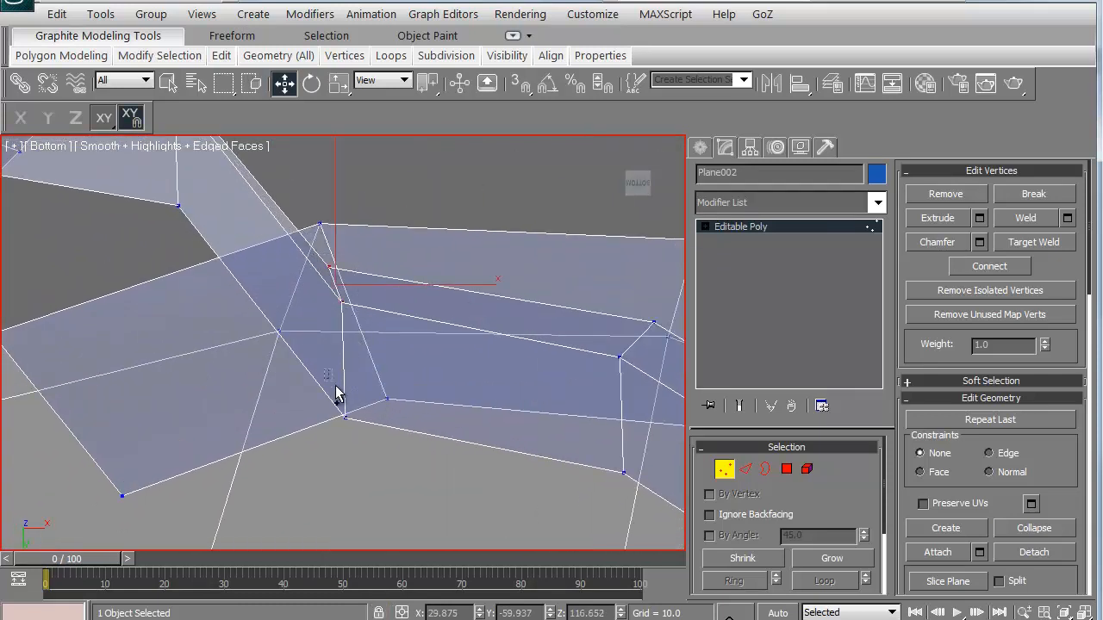
ctrl+drag(334, 387, 367, 438)
key(space)
drag(210, 392, 251, 281)
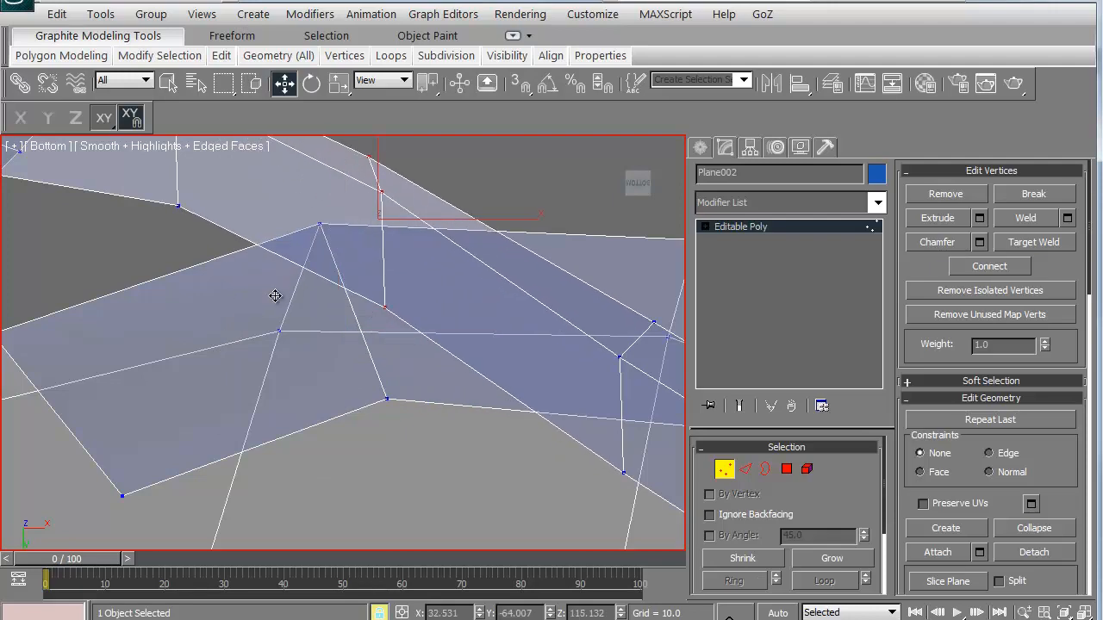
- Select the next vertex row along the lip strip, lock it, and move it slightly outward to even out the curve
scroll(274, 302, down, 4)
scroll(238, 329, up, 1)
middle_drag(268, 387, 220, 350)
scroll(258, 318, up, 1)
key(space)
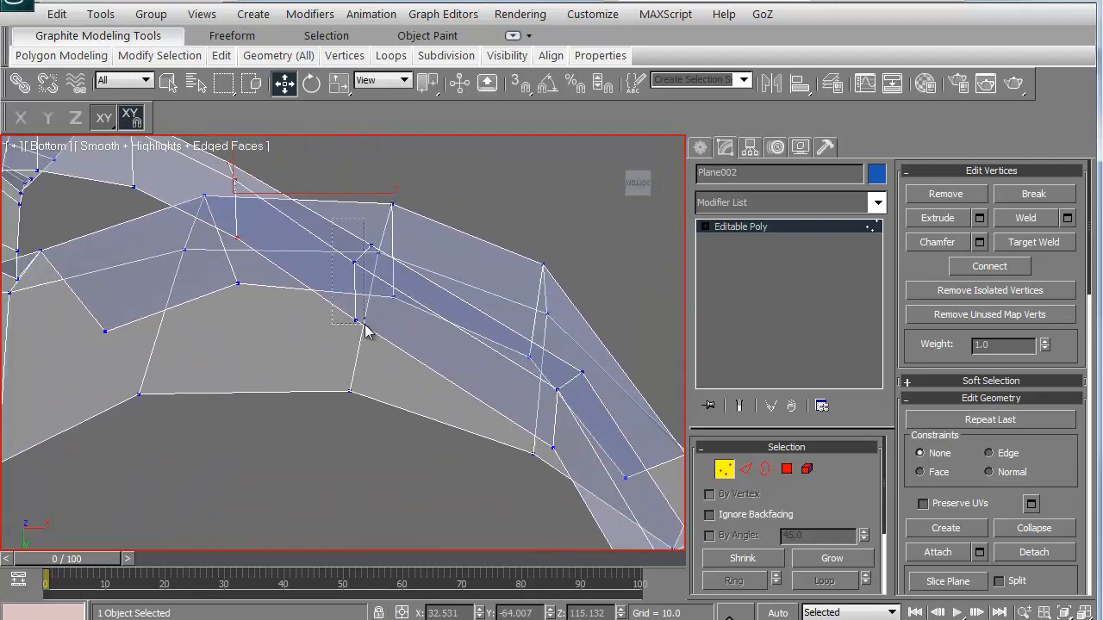
drag(375, 332, 375, 331)
key(space)
drag(252, 326, 281, 316)
- Move the middle vertices of three consecutive lip rows outward and back, and nudge the front row's outermost vertex outward
middle_drag(523, 456, 364, 333)
key(space)
drag(398, 267, 421, 280)
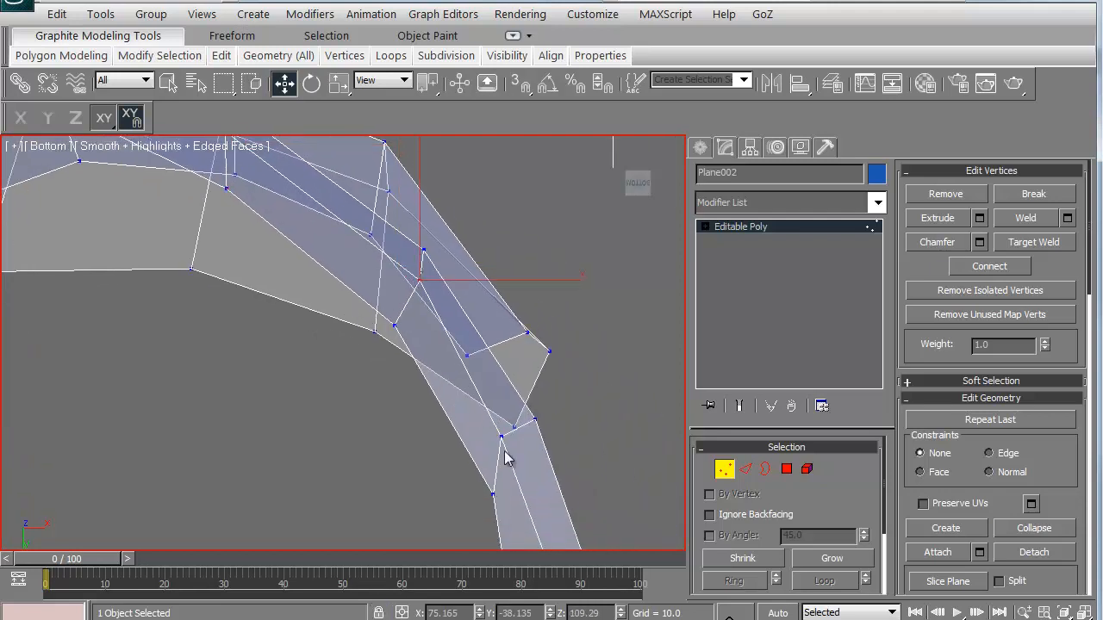
drag(497, 437, 515, 463)
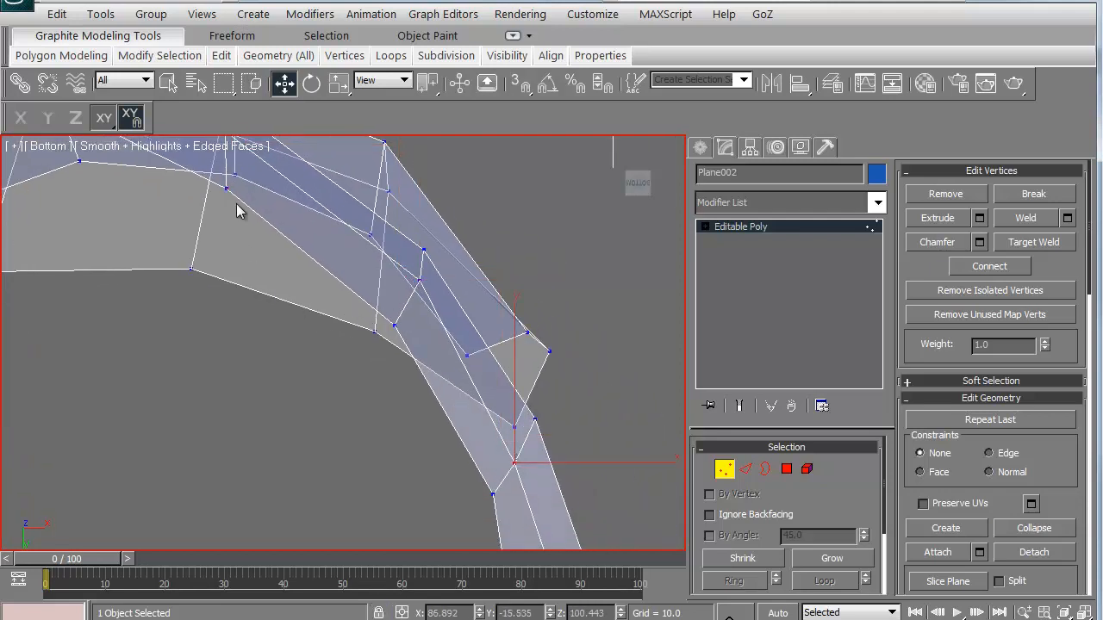
middle_drag(240, 211, 305, 297)
drag(310, 276, 334, 293)
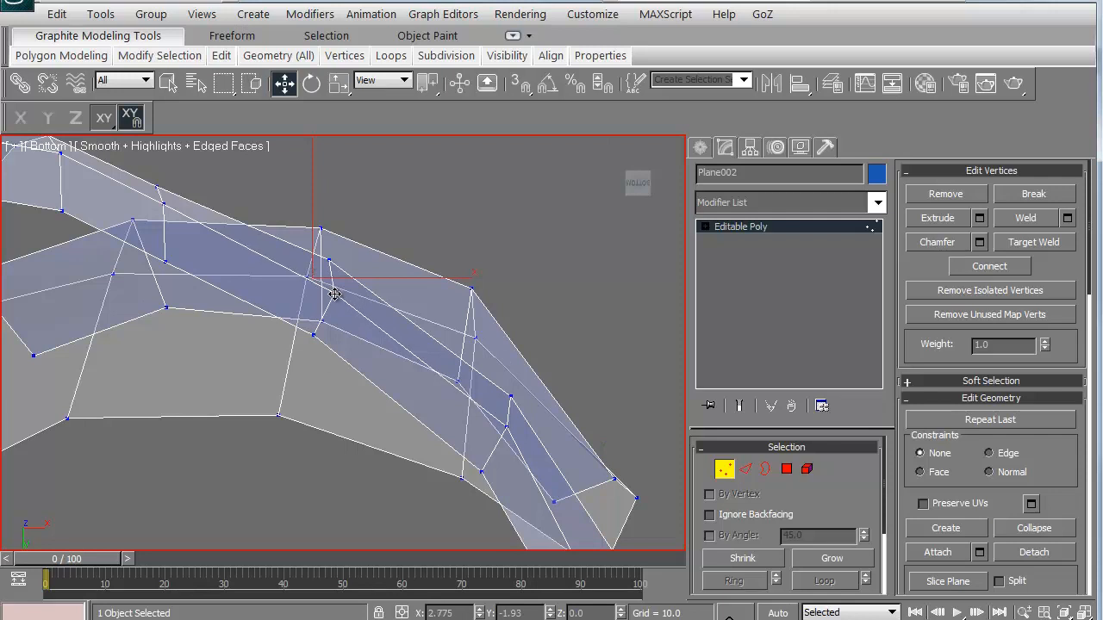
click(159, 186)
drag(160, 186, 166, 183)
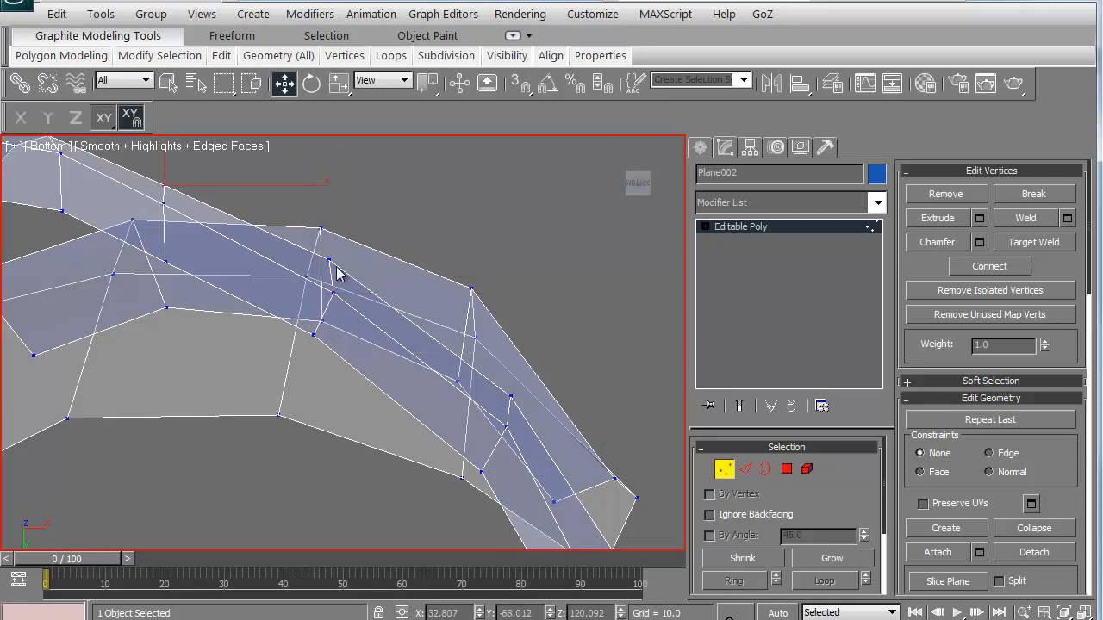
- Mirror the half face across the X axis as an instance
scroll(292, 344, down, 6)
scroll(251, 374, up, 4)
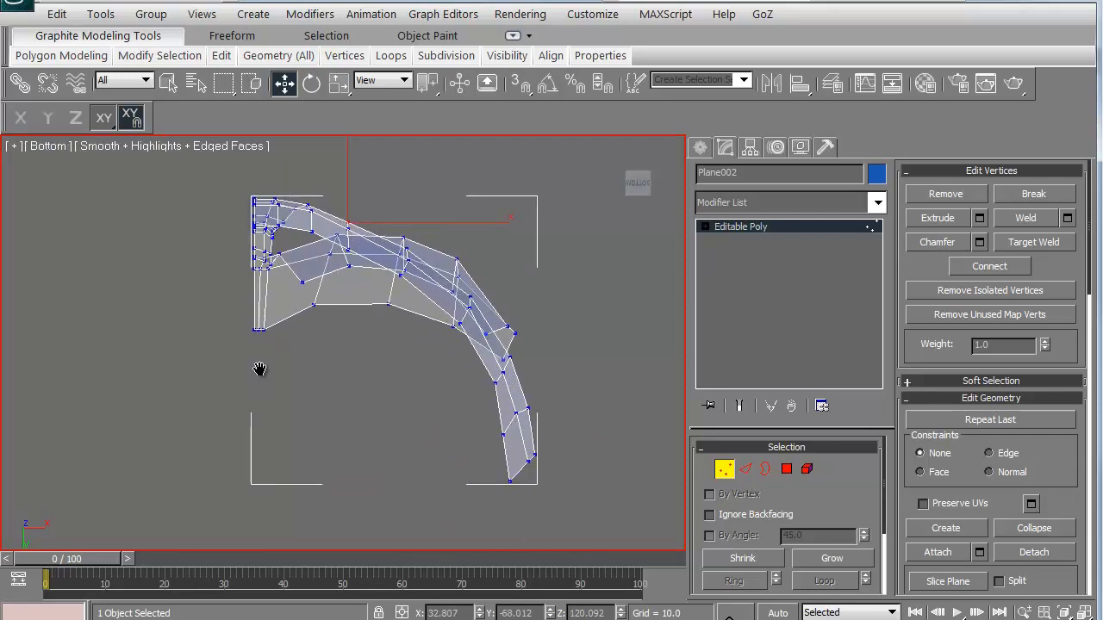
key(f)
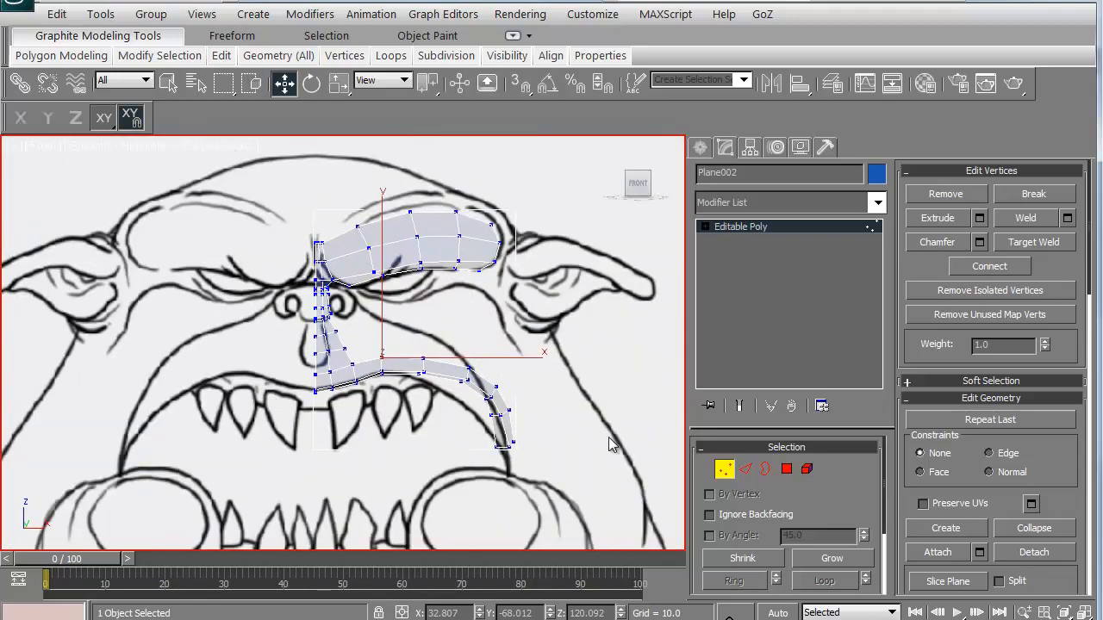
click(728, 468)
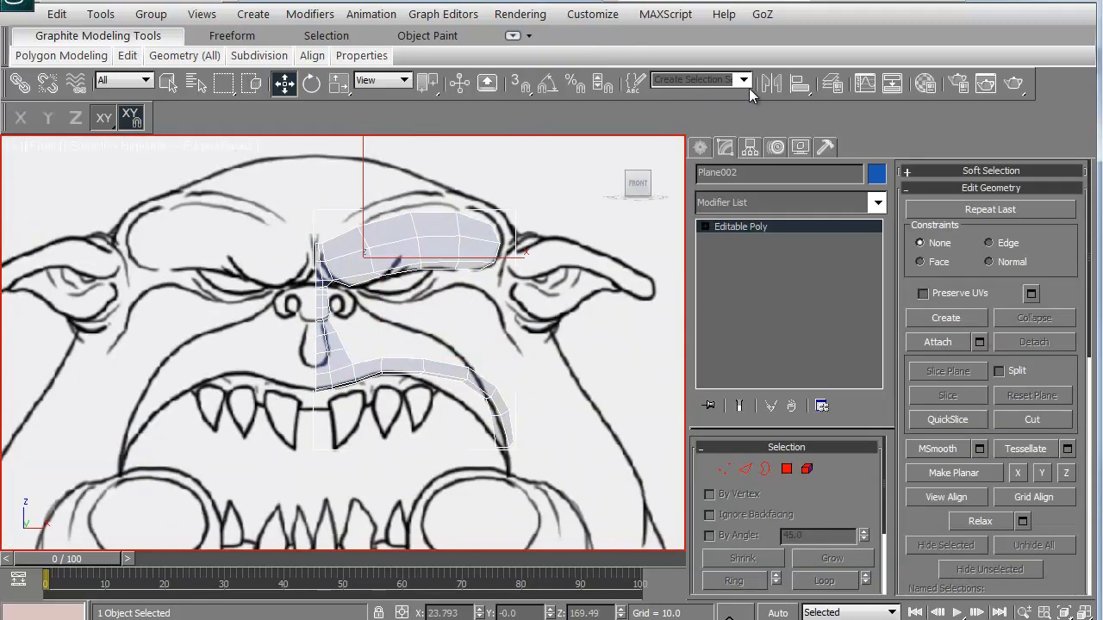
click(771, 82)
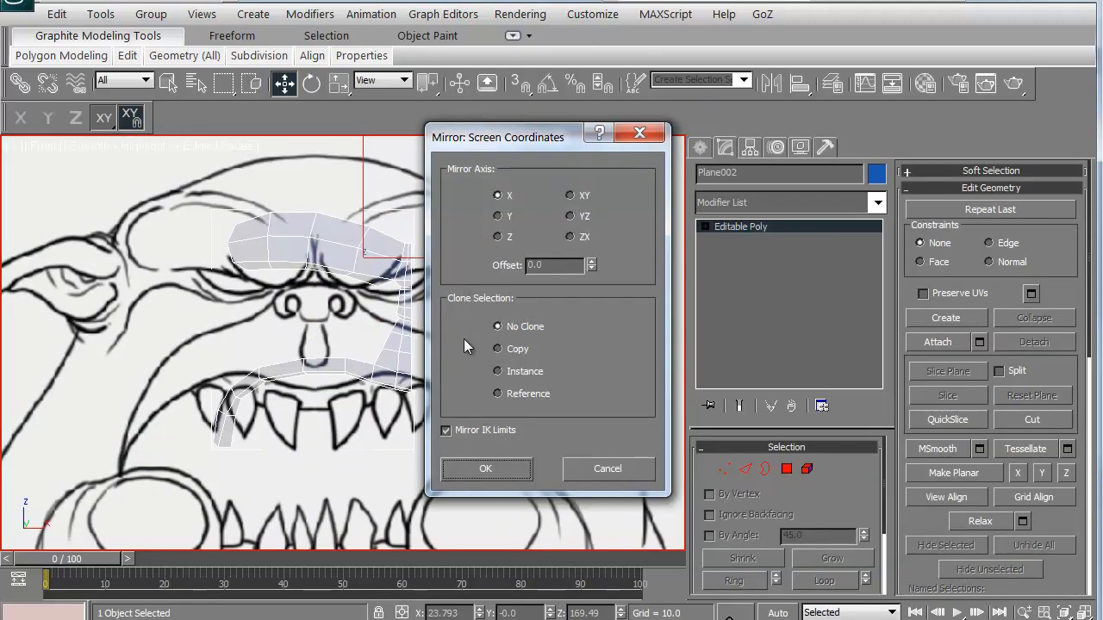
click(498, 370)
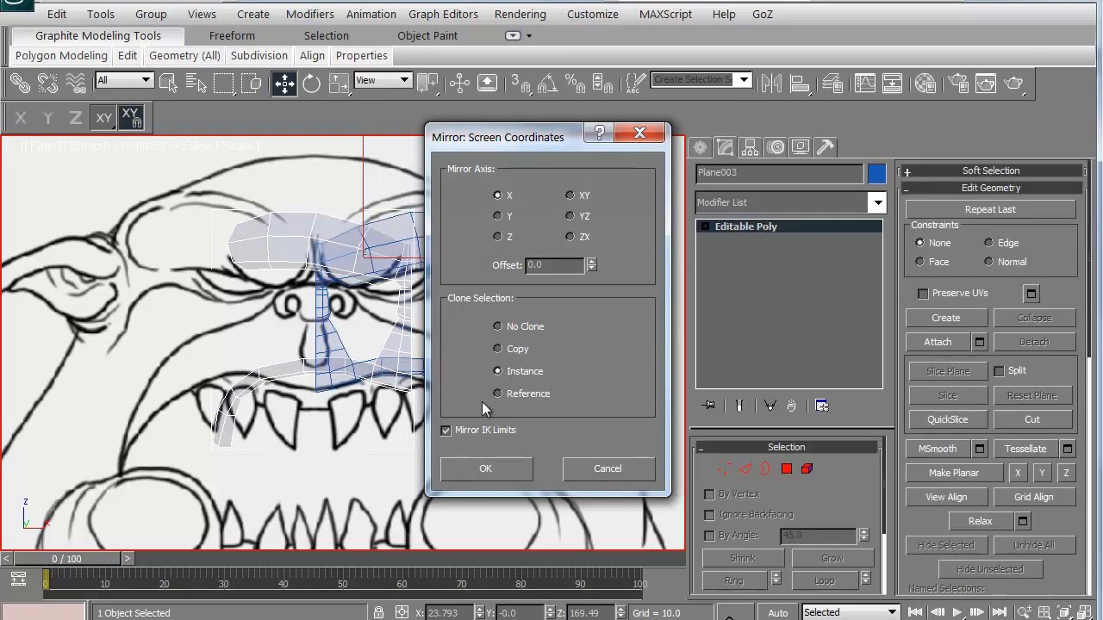
click(491, 468)
- Move the mirrored instance along X until its inner edge meets the original half at the face's centre line
middle_drag(307, 336, 391, 347)
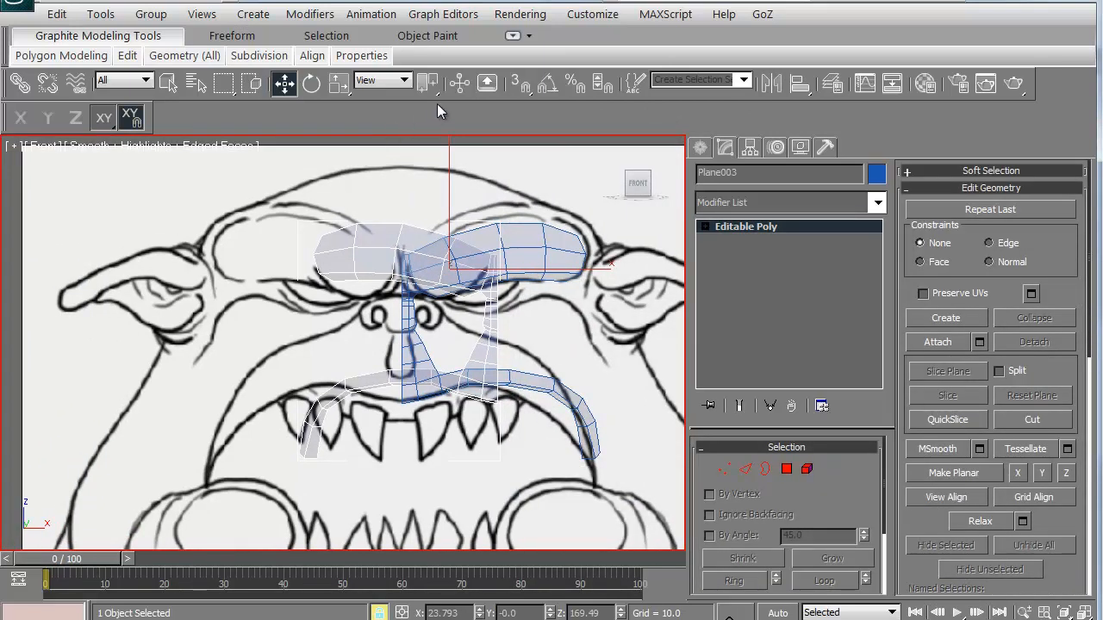
click(28, 122)
drag(393, 226, 237, 222)
drag(346, 252, 404, 263)
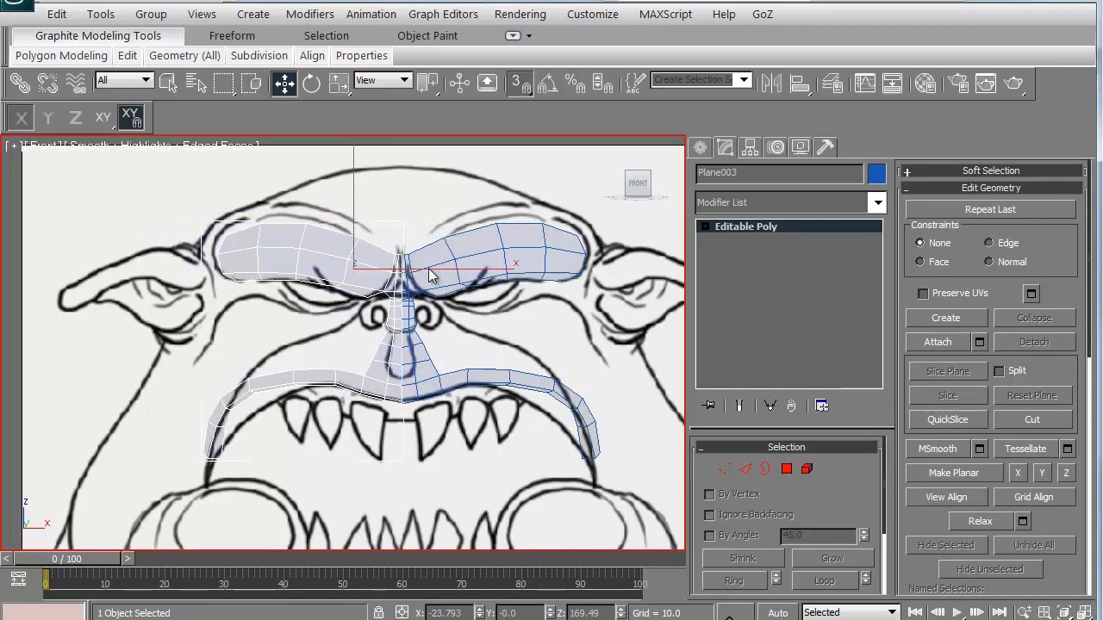
- Select both face halves and assign them the opaque grey 01 - Default material
ctrl+click(429, 272)
key(m)
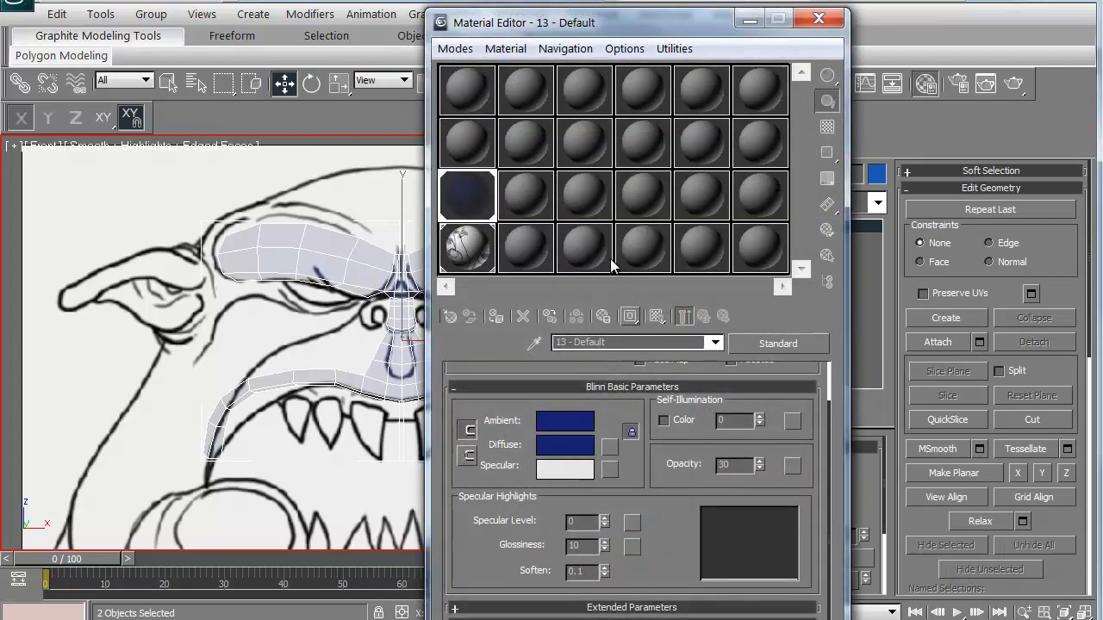
click(468, 89)
click(495, 317)
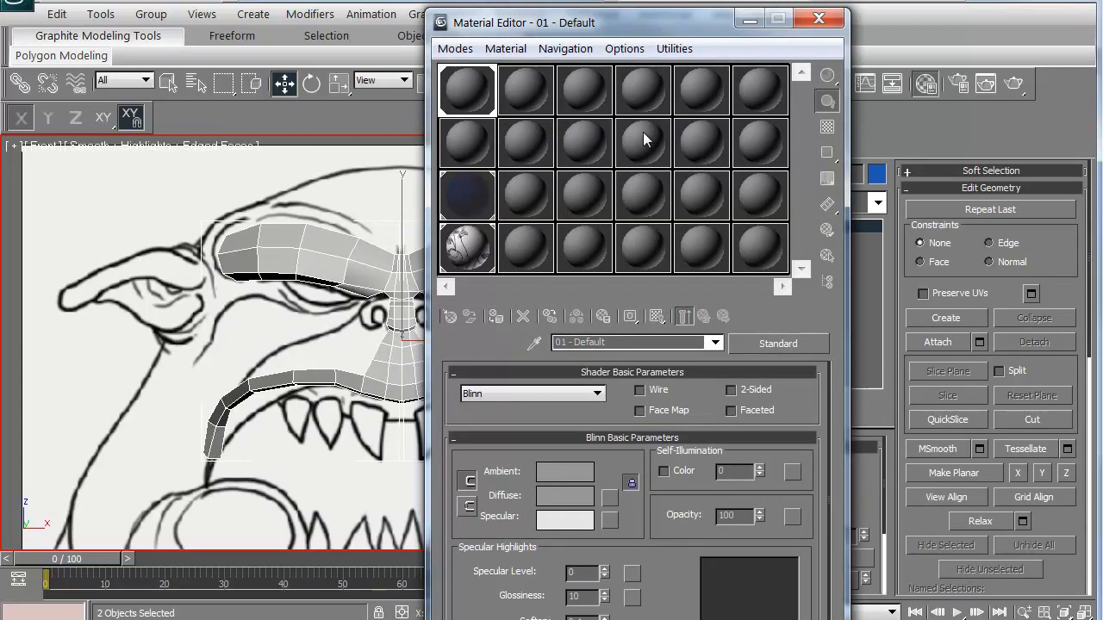
click(817, 19)
- Select all polygons of both face halves, assign them to smoothing group 1, and clear the selection
middle_drag(304, 339, 289, 329)
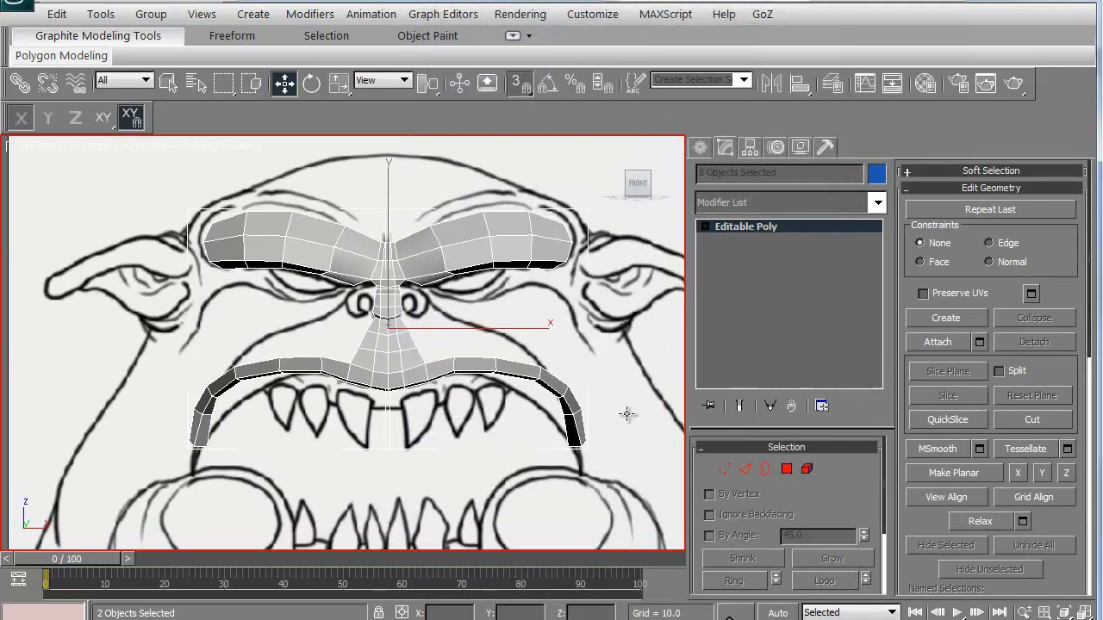
click(787, 469)
click(307, 252)
ctrl+click(485, 256)
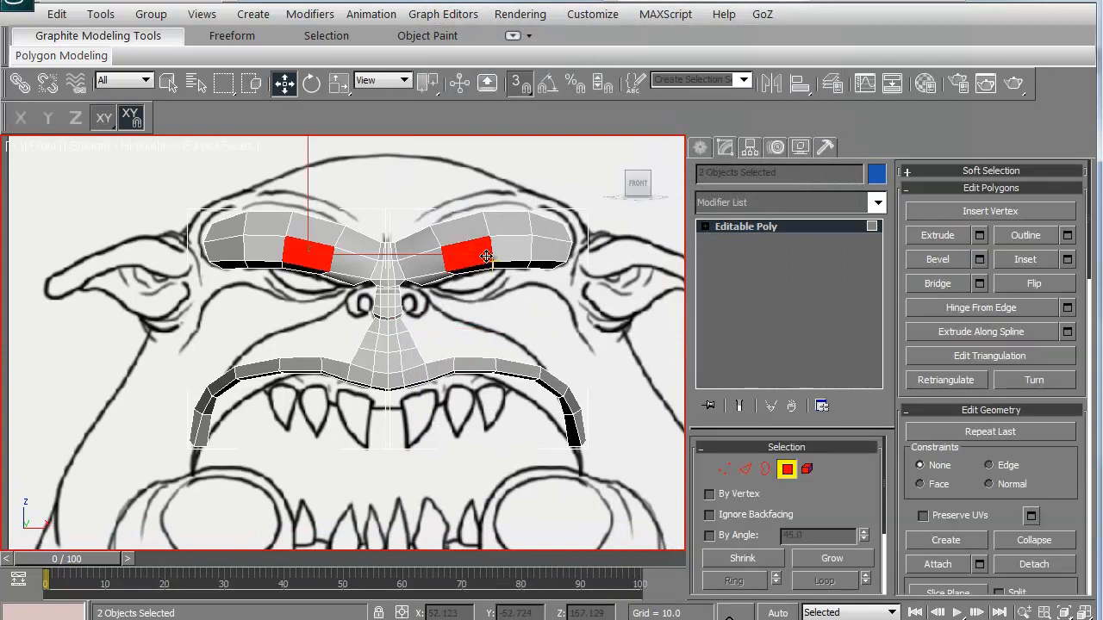
key(ctrl+a)
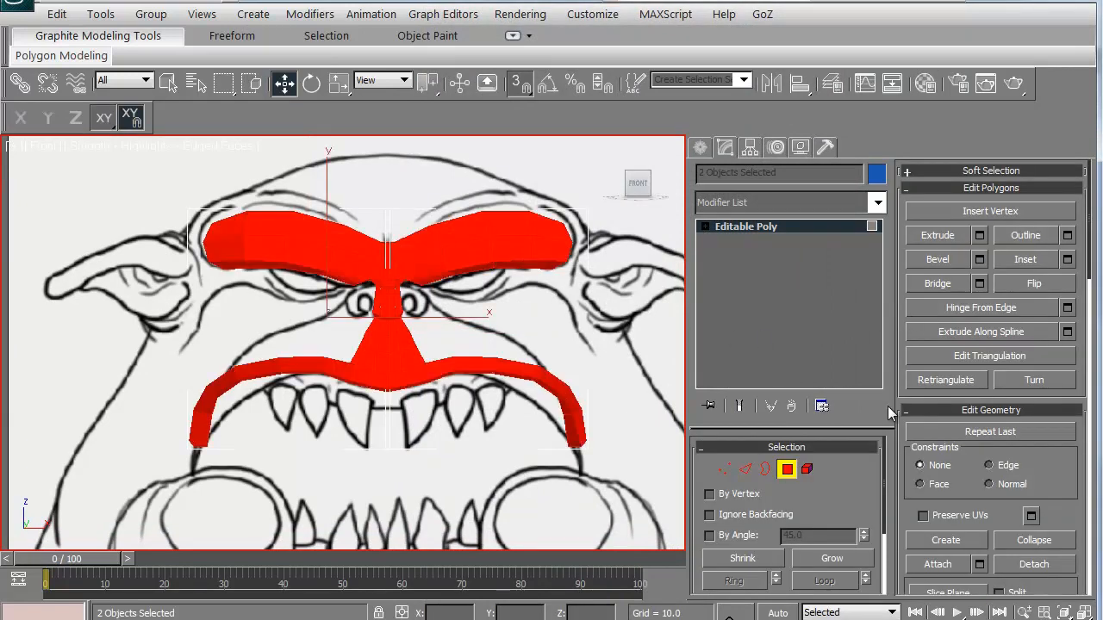
scroll(899, 454, down, 9)
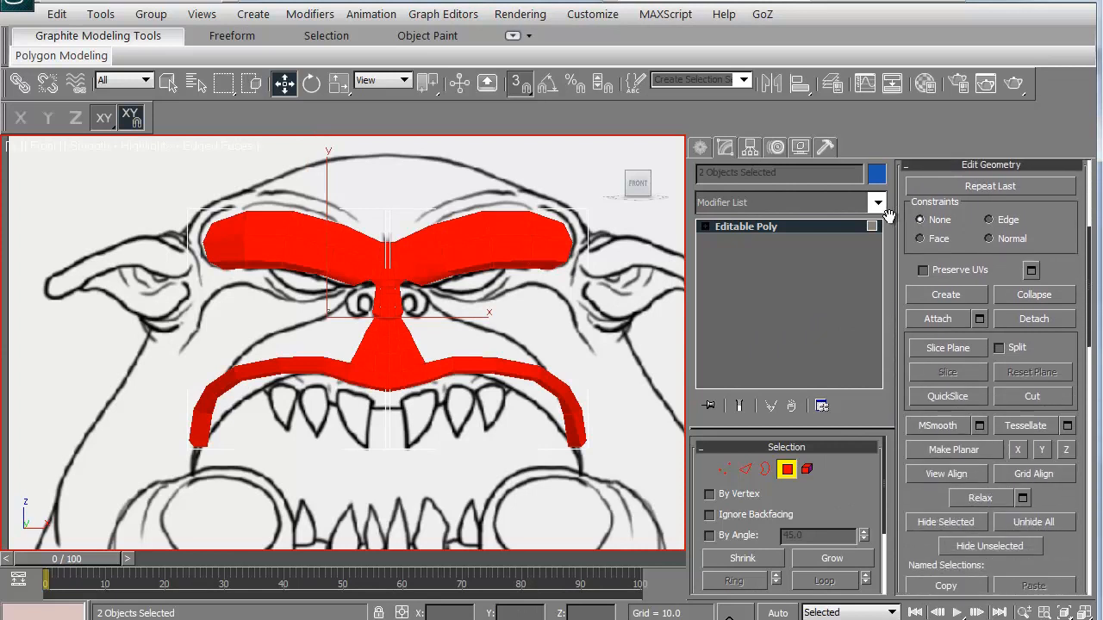
drag(908, 543, 897, 286)
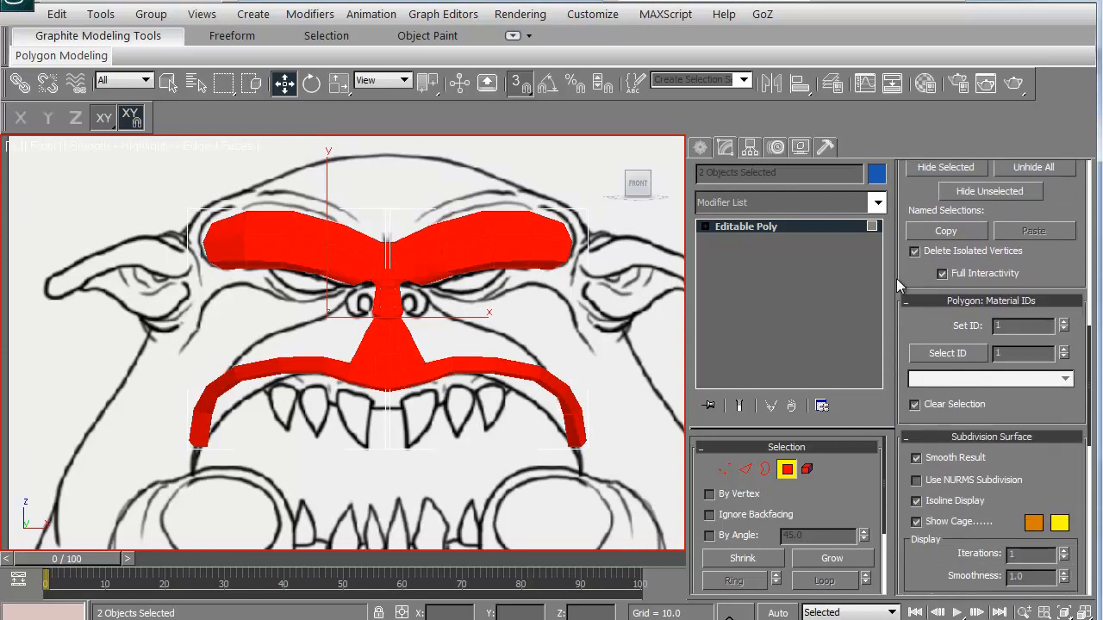
click(951, 302)
click(944, 319)
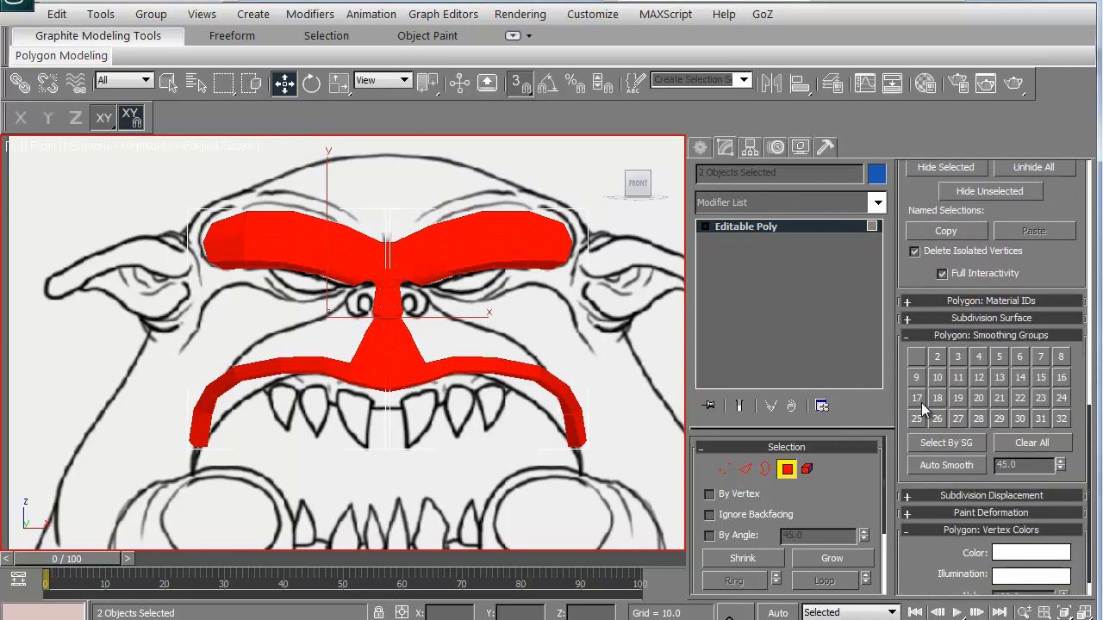
click(915, 357)
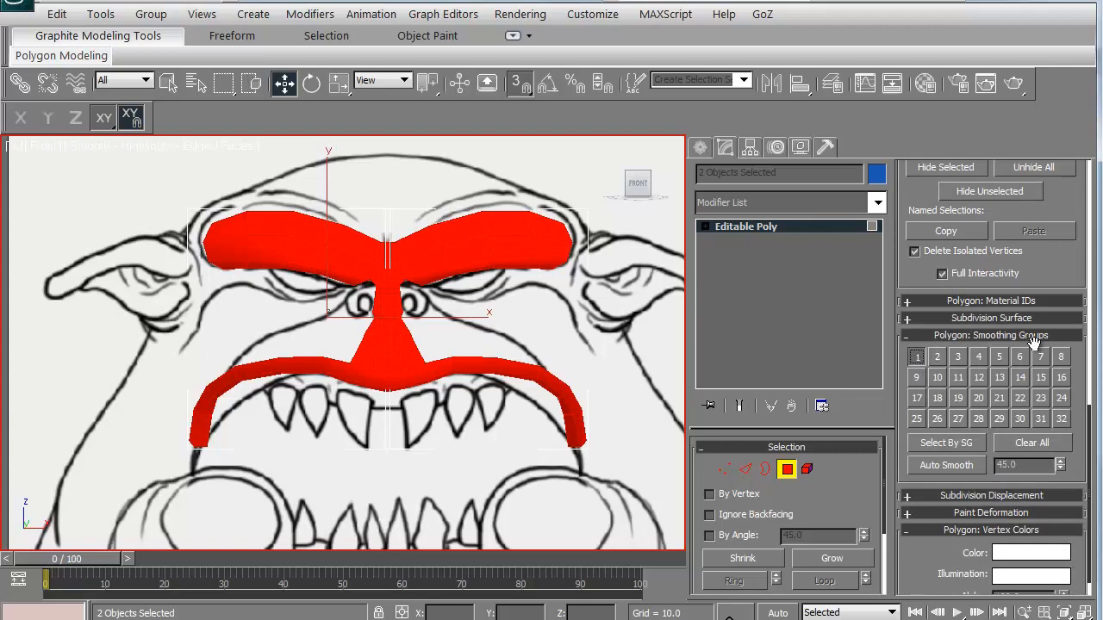
click(160, 349)
- Examine the smoothed brow, nose and lip strip in perspective and compare them with the side and front references
middle_drag(229, 368, 221, 398)
key(p)
scroll(253, 399, down, 3)
middle_drag(305, 395, 318, 422)
mouse_move(265, 385)
alt+middle_down()
mouse_move(198, 387)
mouse_move(314, 368)
mouse_move(320, 320)
mouse_move(284, 344)
mouse_move(330, 408)
mouse_move(250, 404)
mouse_move(258, 419)
mouse_move(325, 345)
alt+middle_up()
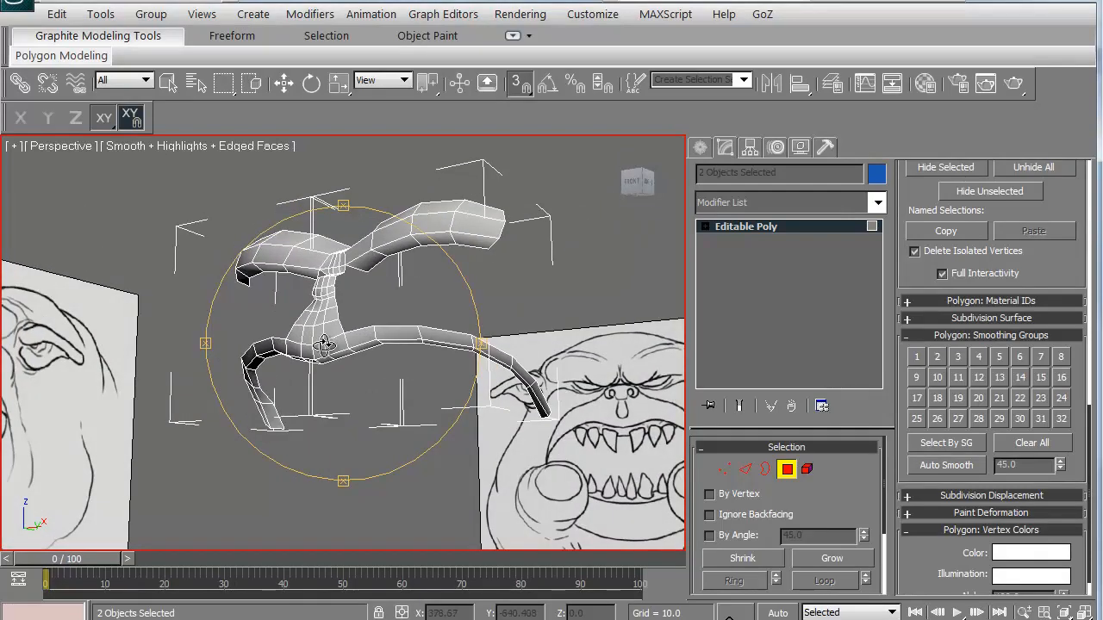
alt+middle_drag(522, 376, 263, 419)
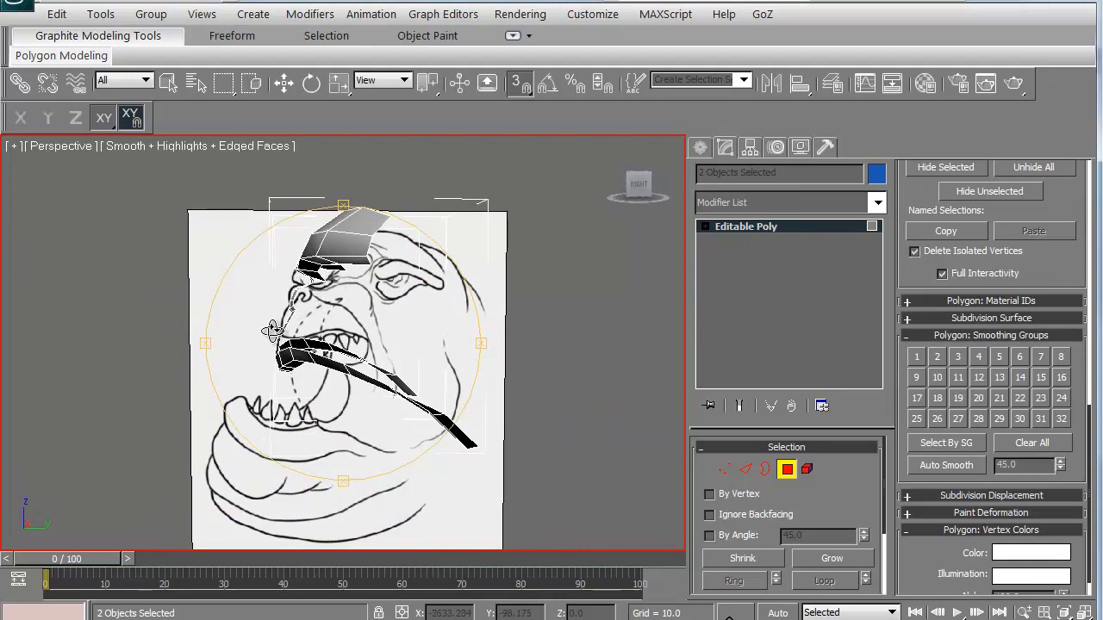
mouse_move(258, 376)
alt+middle_down()
mouse_move(386, 347)
mouse_move(306, 405)
mouse_move(296, 443)
mouse_move(271, 414)
mouse_move(286, 453)
mouse_move(328, 455)
mouse_move(258, 456)
mouse_move(186, 370)
mouse_move(176, 339)
mouse_move(242, 384)
mouse_move(241, 396)
alt+middle_up()
key(r)
scroll(190, 355, down, 4)
scroll(258, 380, up, 3)
middle_drag(287, 349, 293, 403)
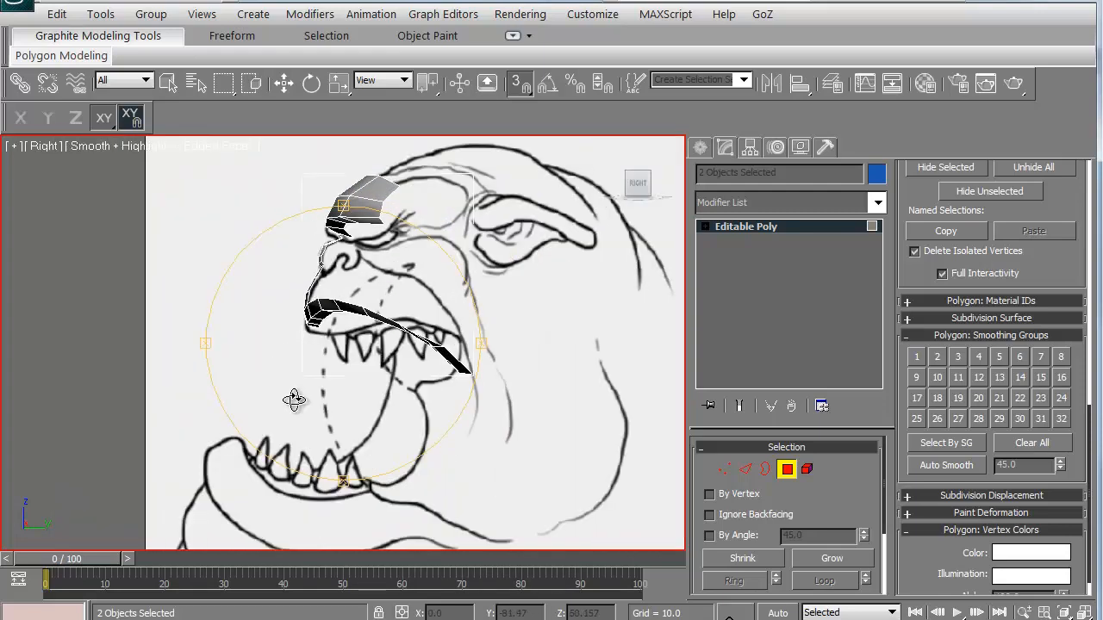
key(f)
scroll(360, 347, down, 5)
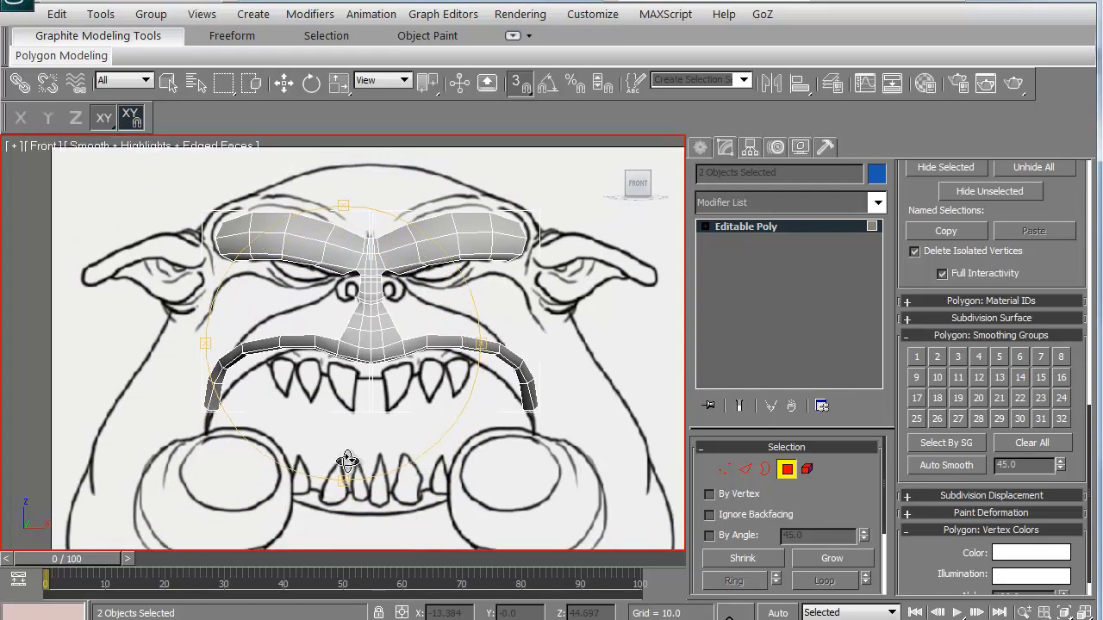
mouse_move(361, 347)
alt+middle_down()
mouse_move(330, 406)
mouse_move(290, 394)
mouse_move(301, 394)
mouse_move(307, 465)
mouse_move(306, 241)
mouse_move(319, 195)
mouse_move(301, 233)
alt+middle_up()
key(p)
- From below, select the edges across the lip strip just outside the snout, lock them, and move them outward to round the arc
click(283, 84)
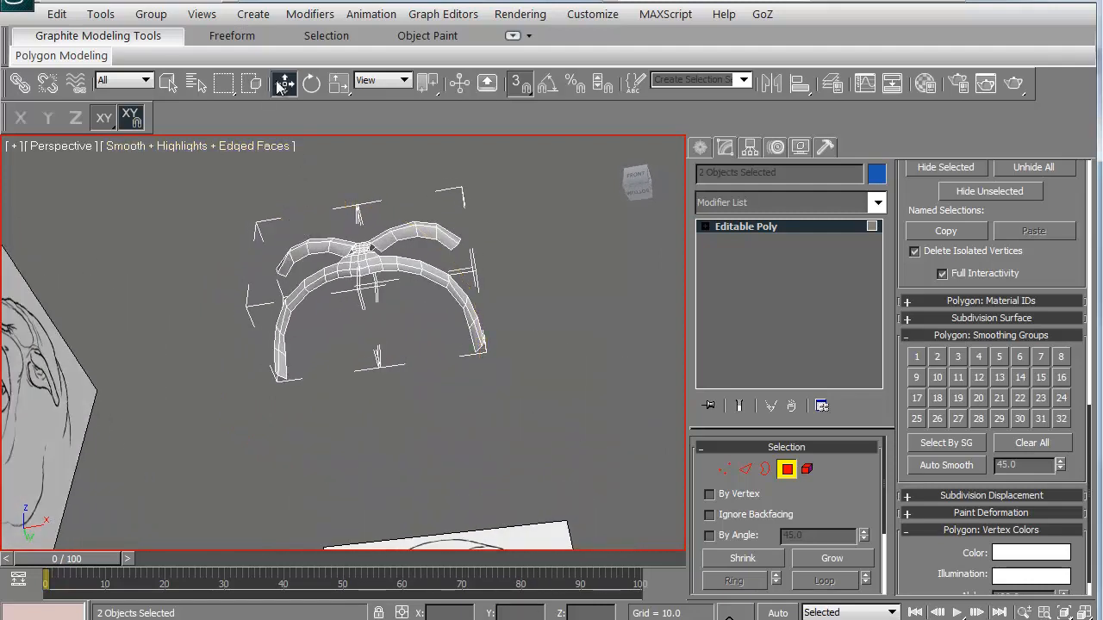
key(b)
scroll(296, 344, up, 8)
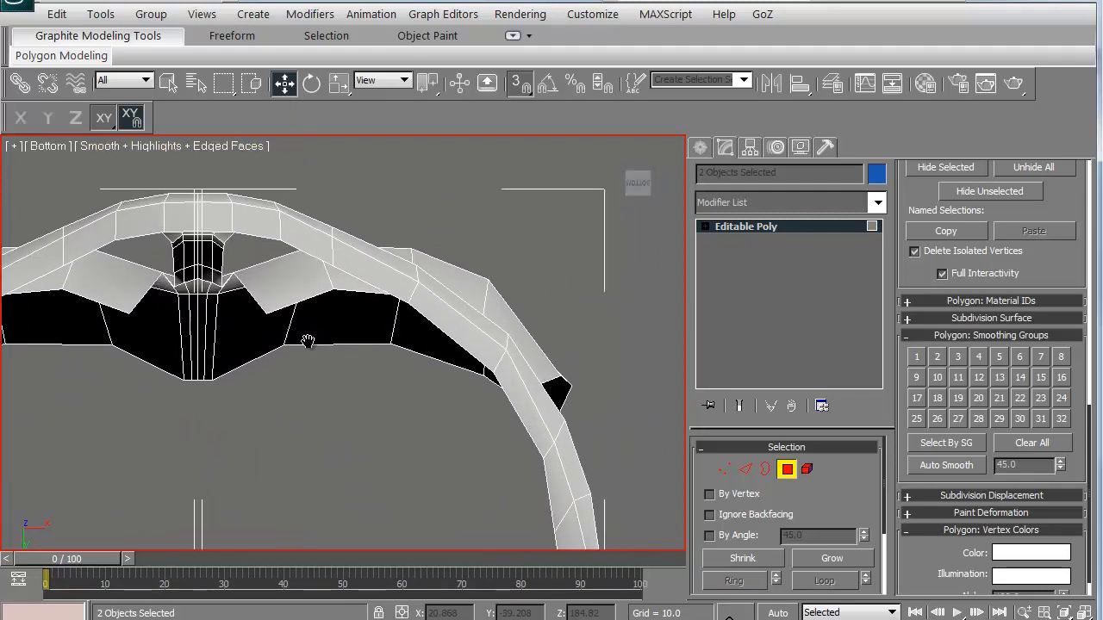
click(744, 469)
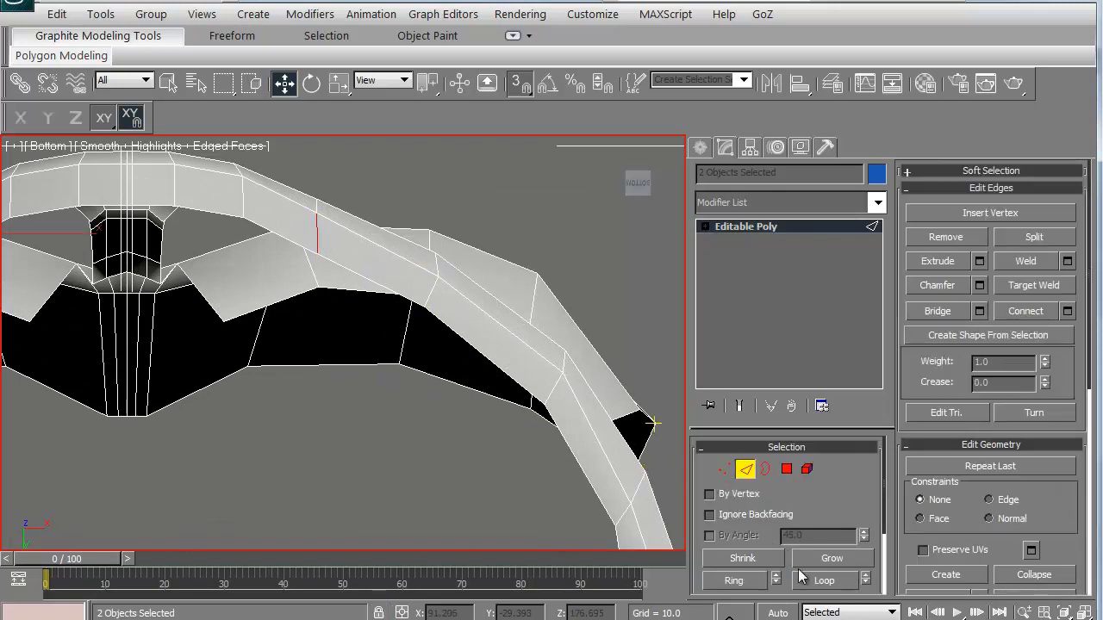
middle_drag(426, 371, 441, 410)
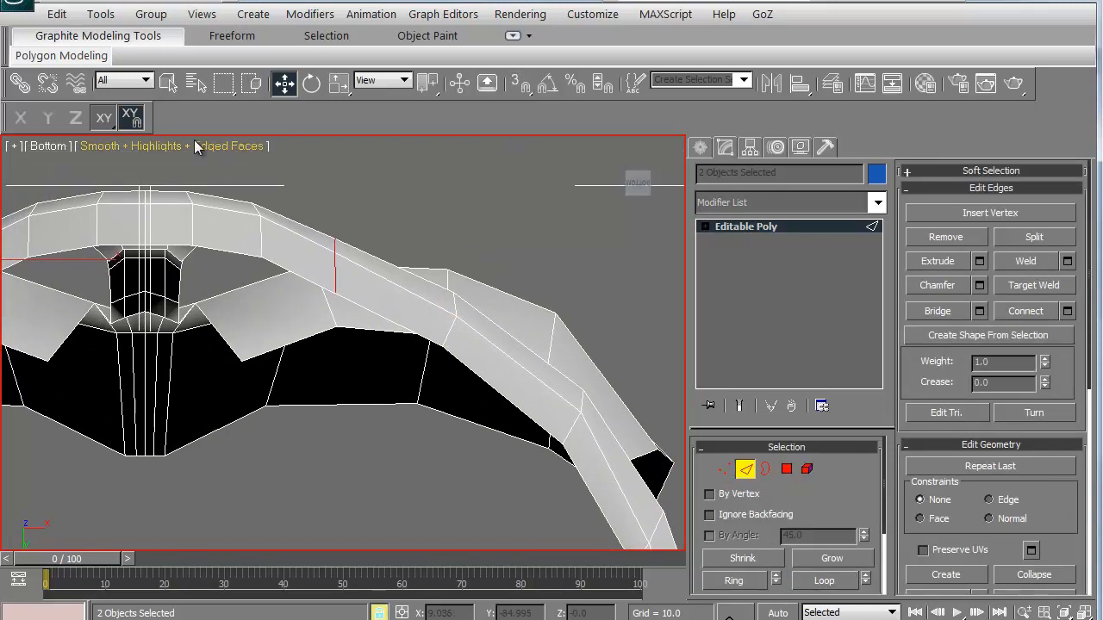
drag(213, 176, 221, 169)
scroll(517, 288, down, 2)
middle_drag(295, 281, 348, 232)
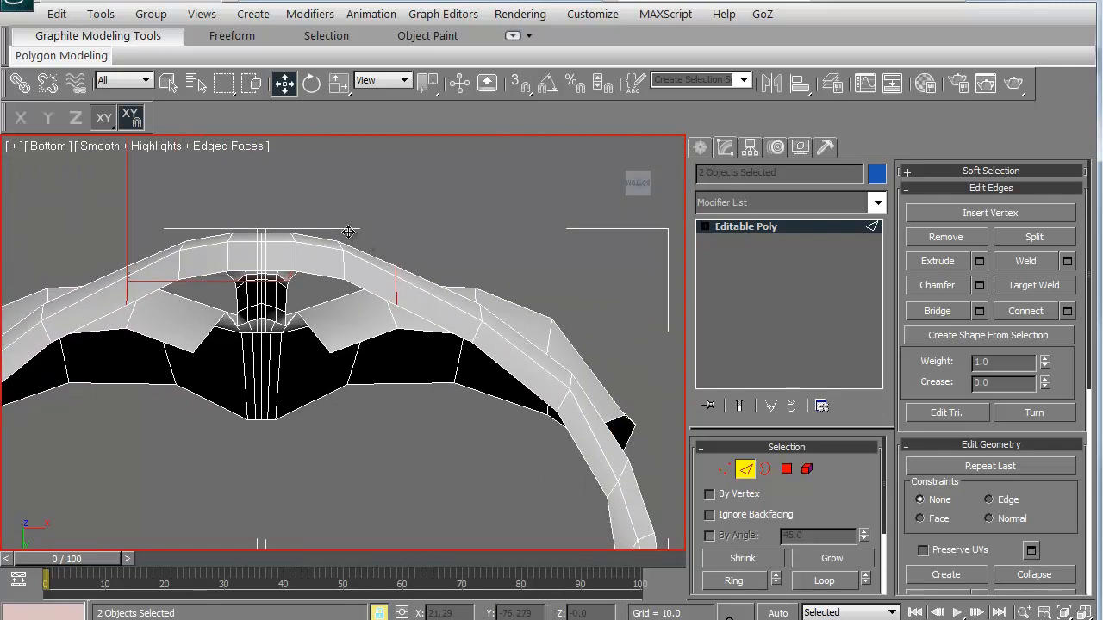
drag(304, 183, 272, 187)
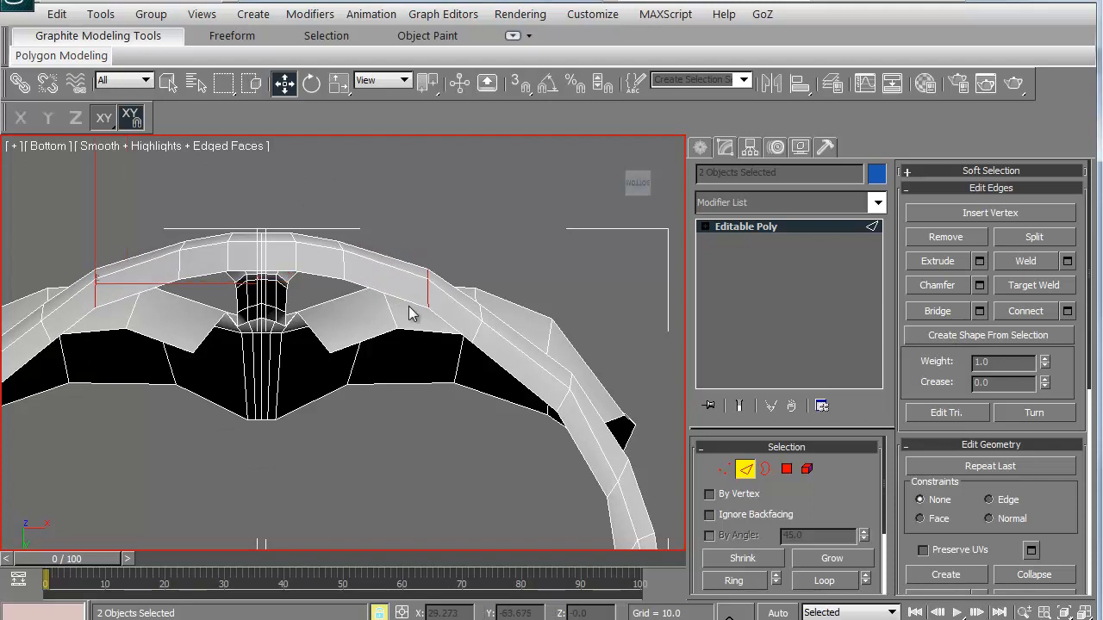
- Select the next edge loop across the lip strip and move it outward to continue the rounded arc
click(473, 331)
click(801, 577)
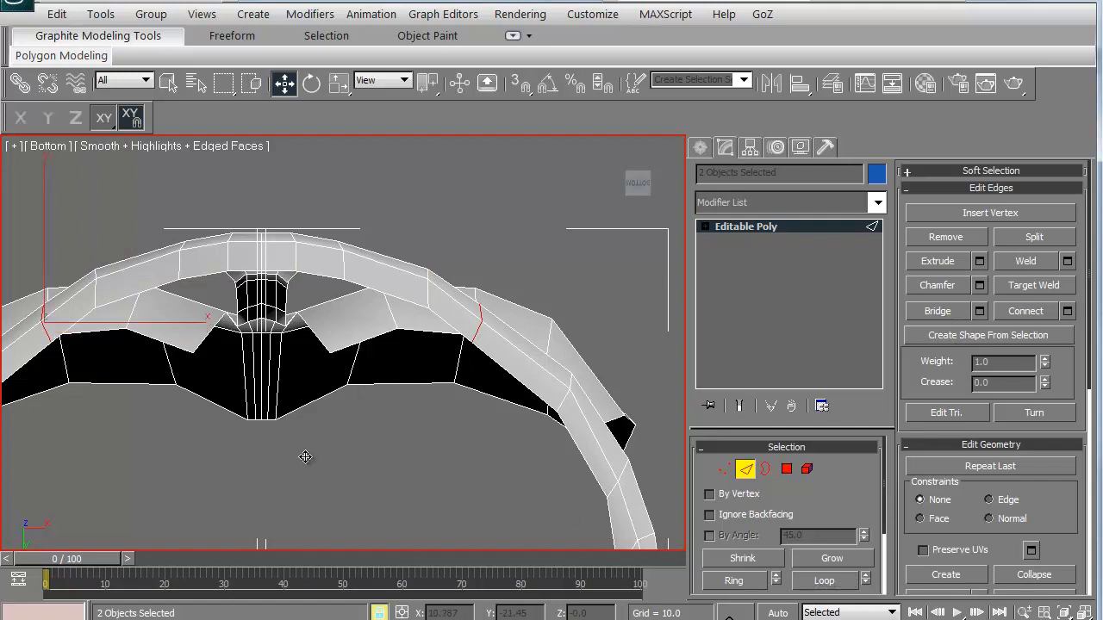
drag(305, 456, 273, 462)
- Inspect the adjusted lip arc from several angles and compare both halves with the front and side reference drawings
scroll(263, 400, down, 3)
middle_drag(262, 399, 375, 338)
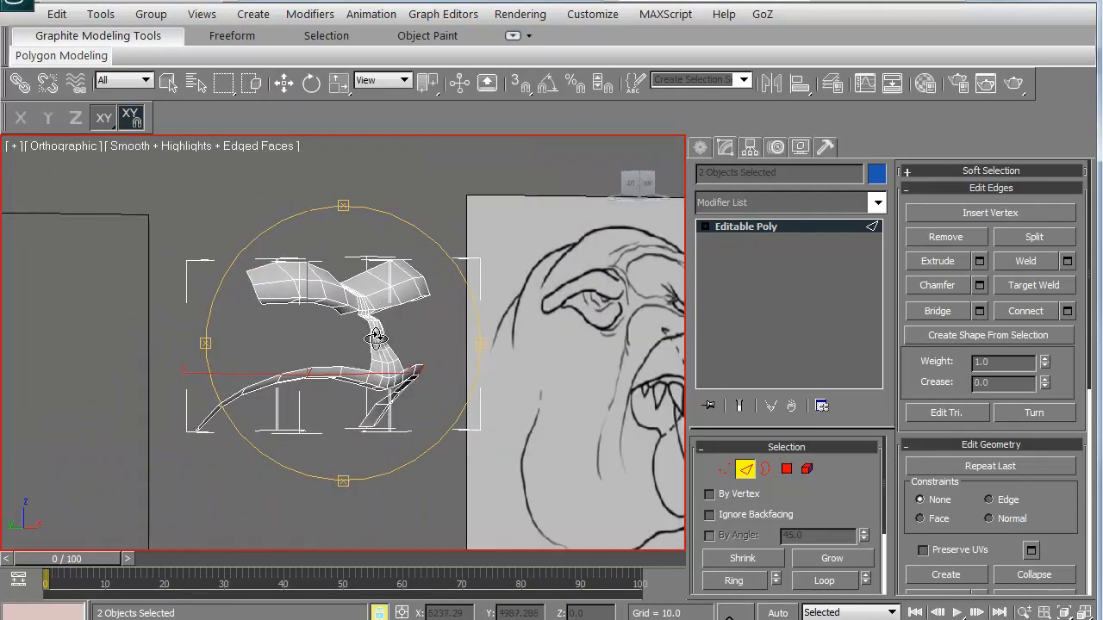
alt+middle_drag(352, 395, 276, 239)
click(275, 95)
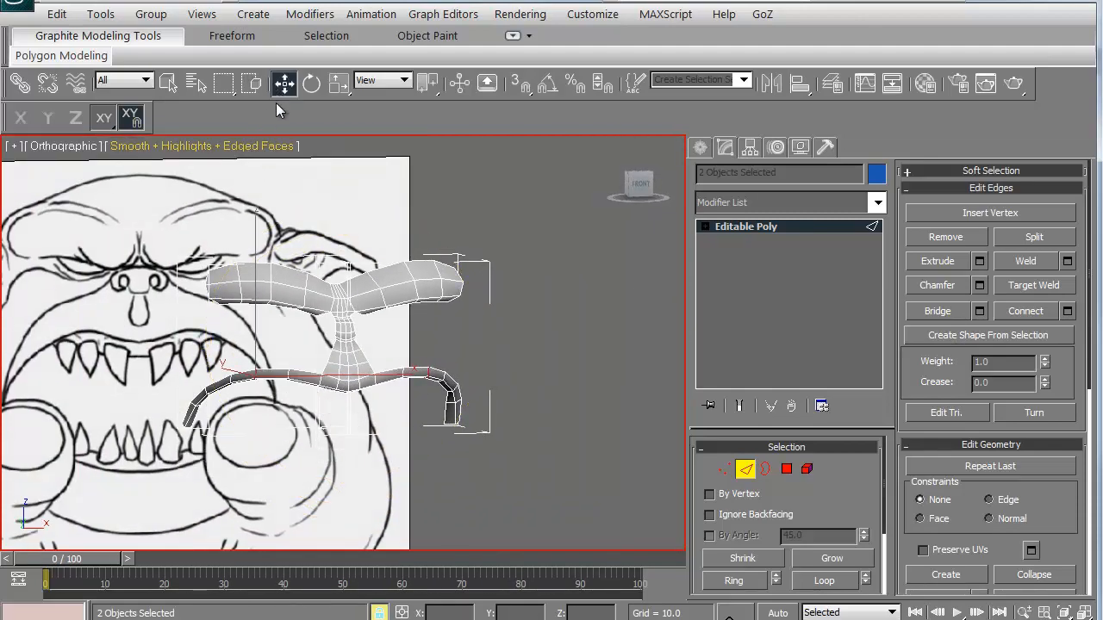
key(f)
middle_drag(354, 239, 371, 439)
scroll(359, 354, up, 2)
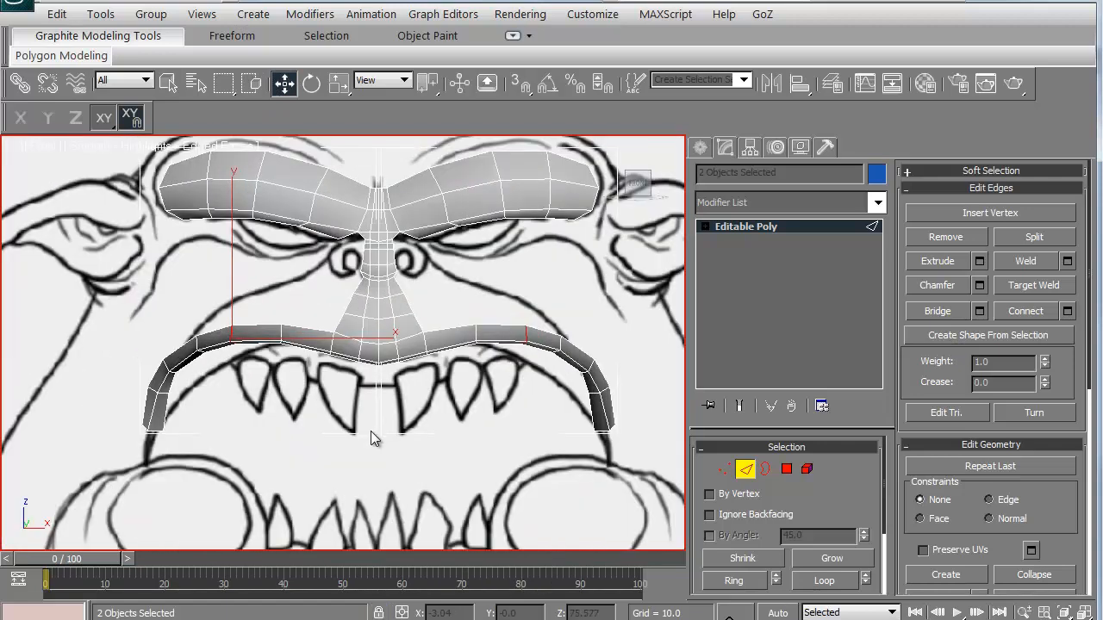
middle_drag(372, 285, 369, 336)
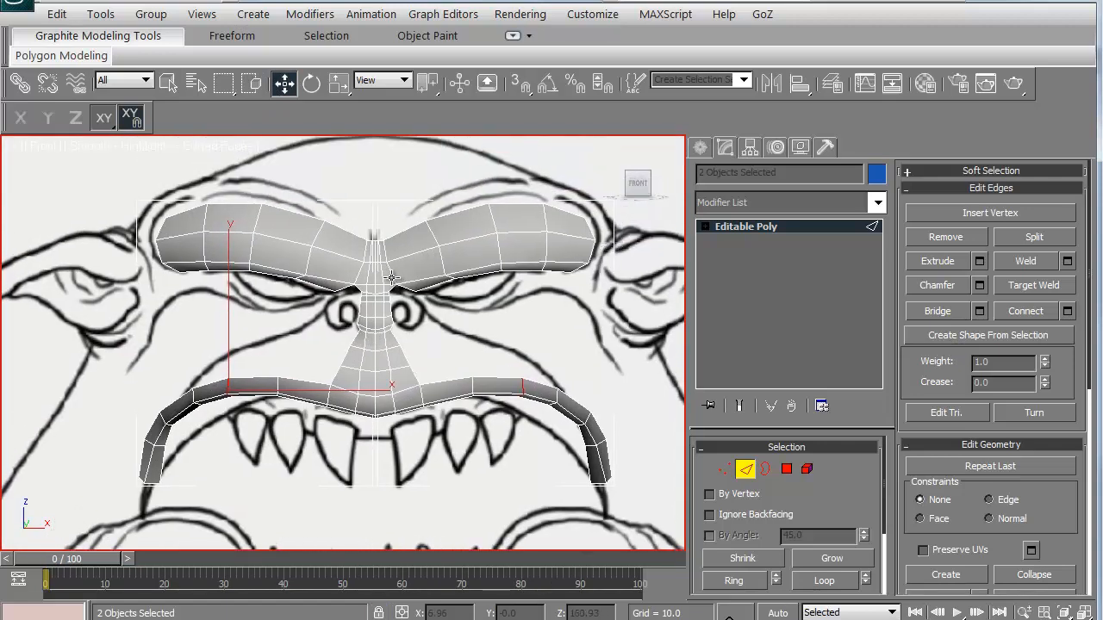
key(v)
key(r)
scroll(360, 293, down, 2)
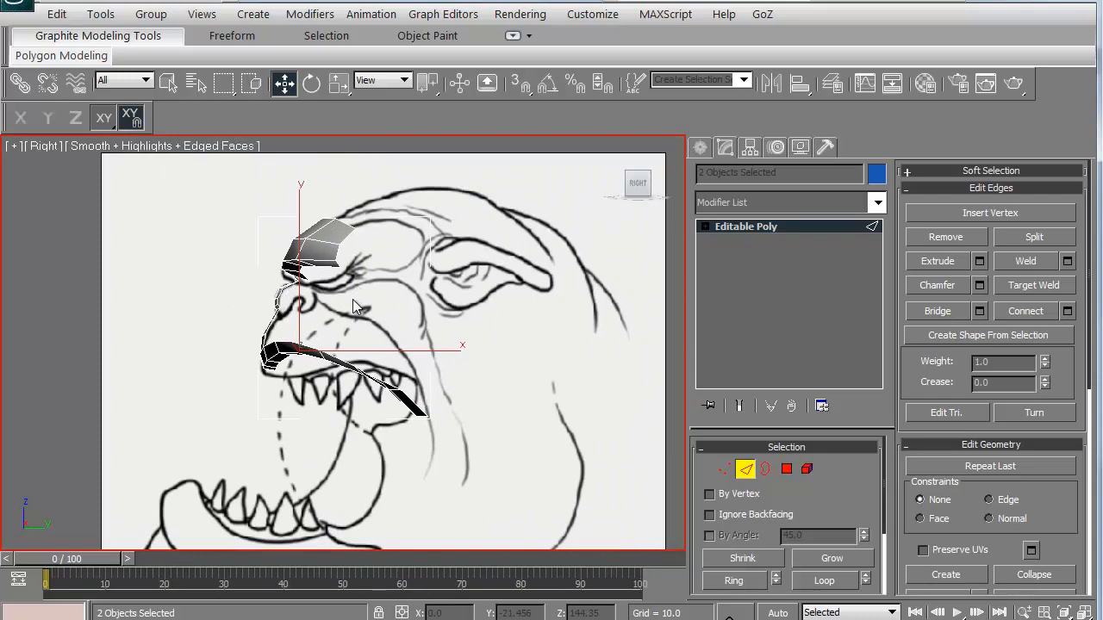
key(f)
key(z)
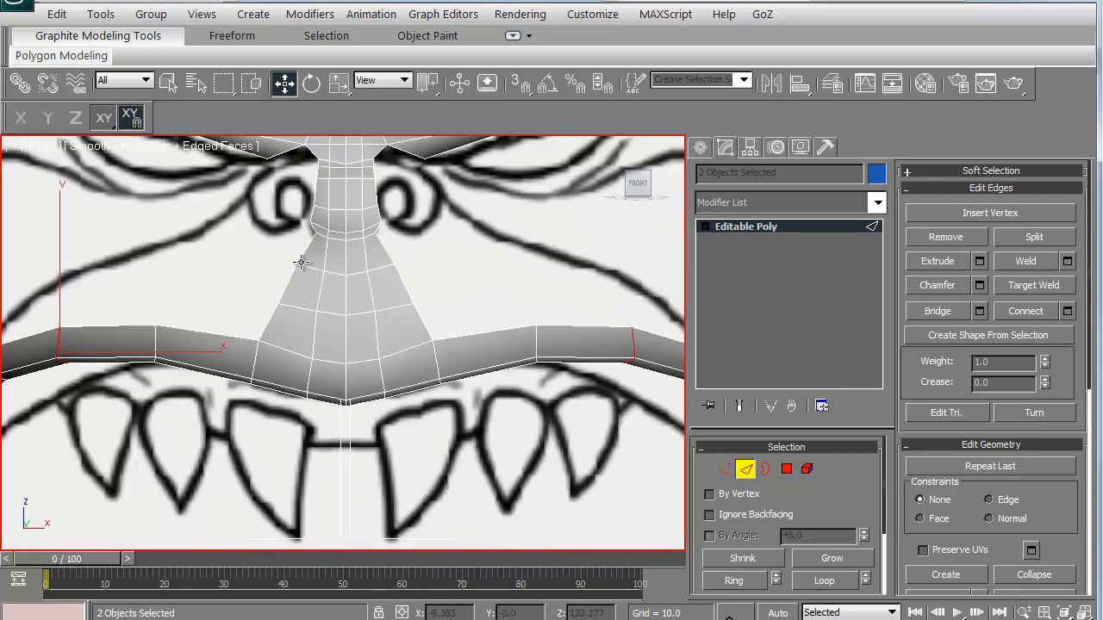
scroll(304, 262, down, 3)
middle_drag(306, 274, 328, 322)
scroll(328, 323, down, 2)
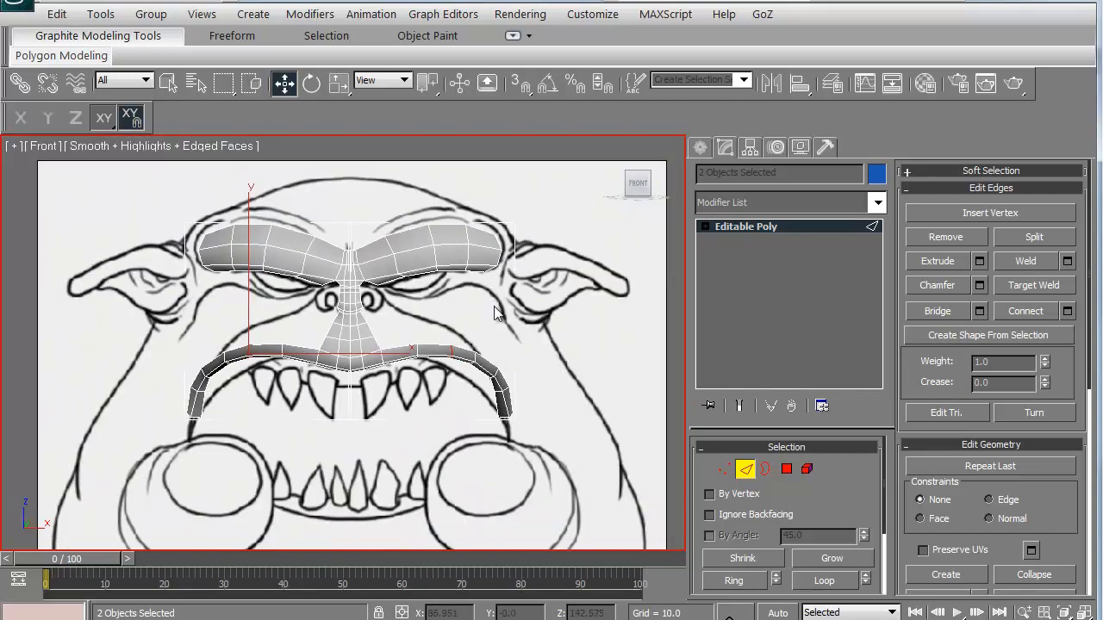
middle_drag(445, 360, 429, 360)
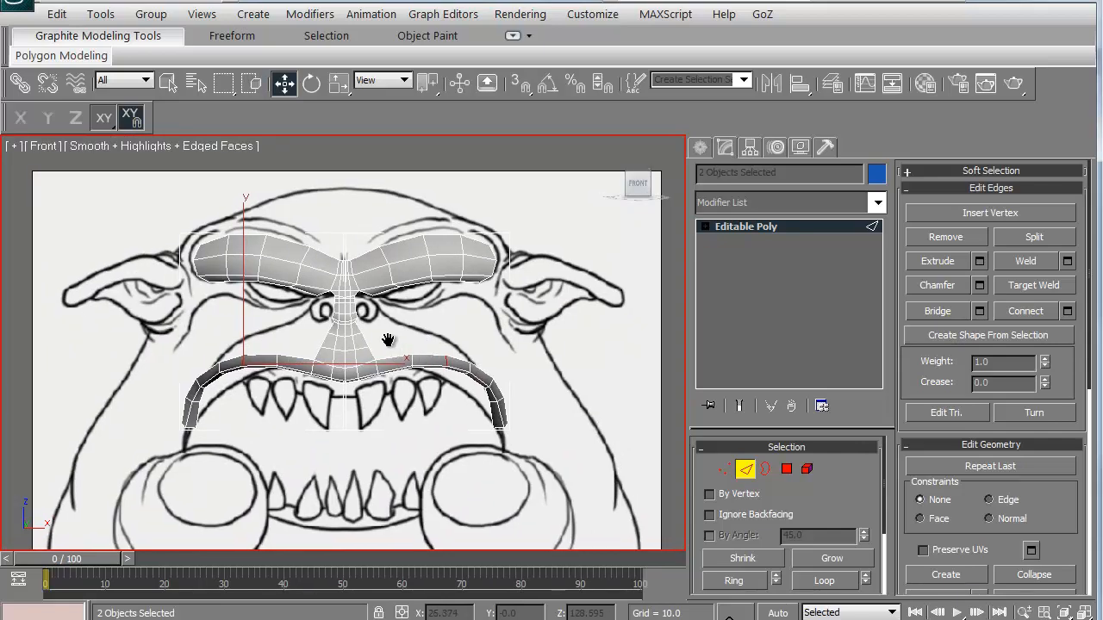
- Examine how the mirrored brow, nose and upper lip strips line up with the front reference's eyes, nostrils and mouth outline
mouse_move(303, 320)
alt+middle_down()
mouse_move(277, 480)
mouse_move(290, 212)
mouse_move(313, 225)
mouse_move(210, 350)
mouse_move(140, 339)
mouse_move(246, 327)
alt+middle_up()
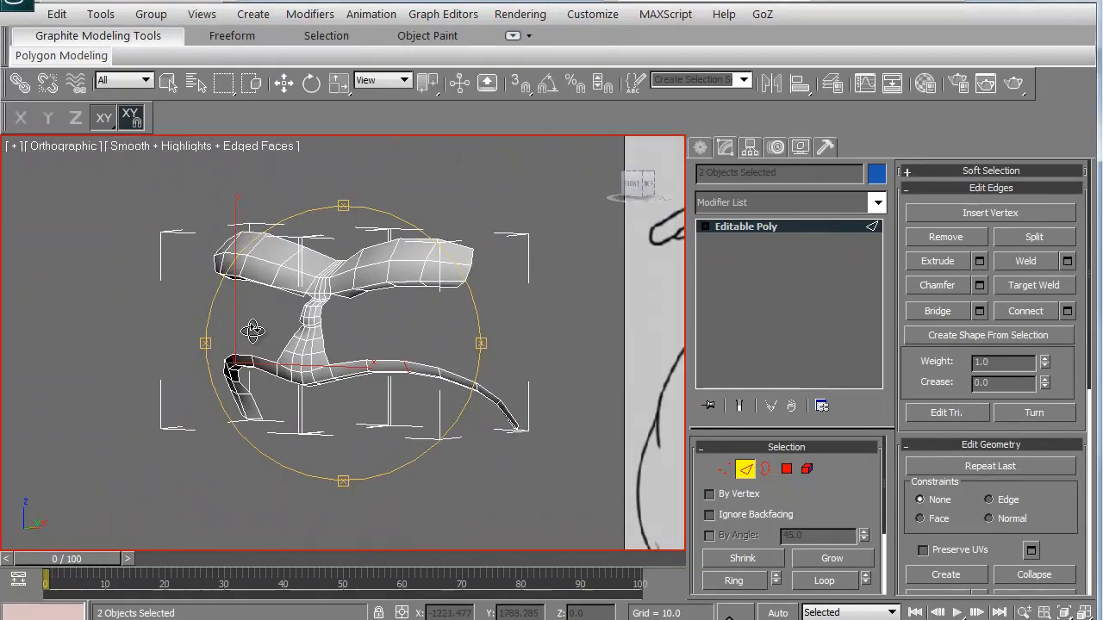
click(284, 83)
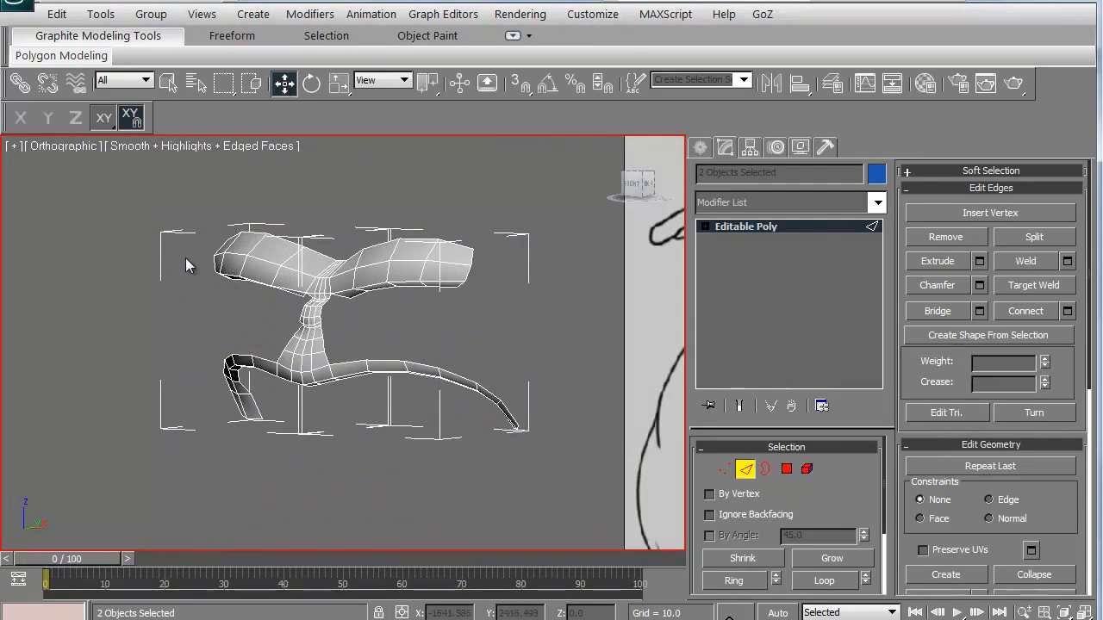
key(f)
scroll(236, 336, down, 3)
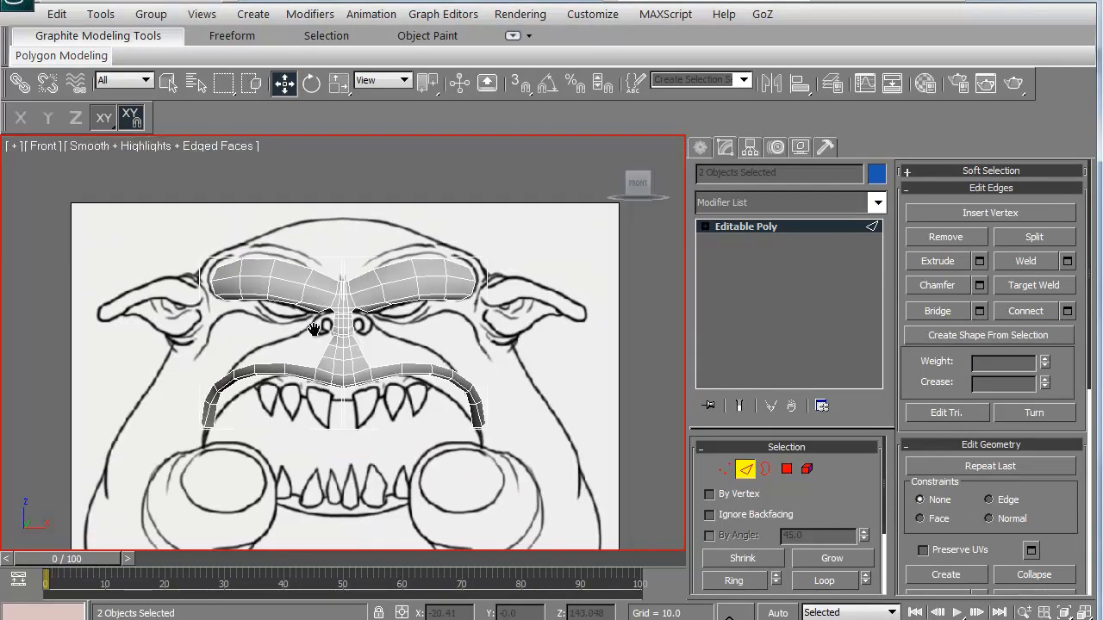
scroll(314, 328, up, 2)
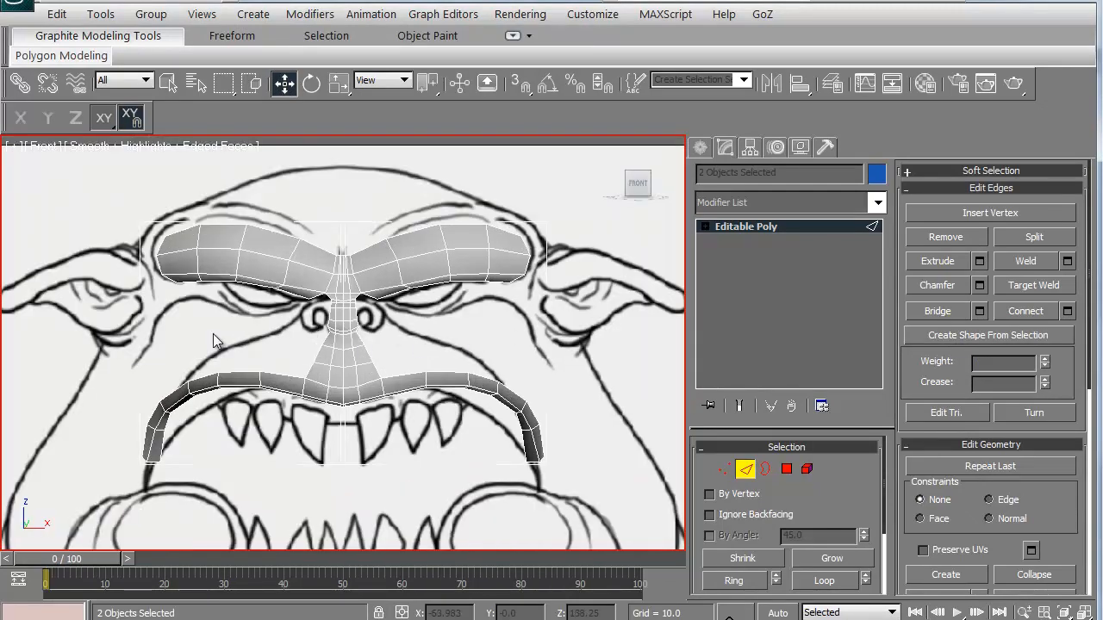
middle_drag(192, 340, 210, 354)
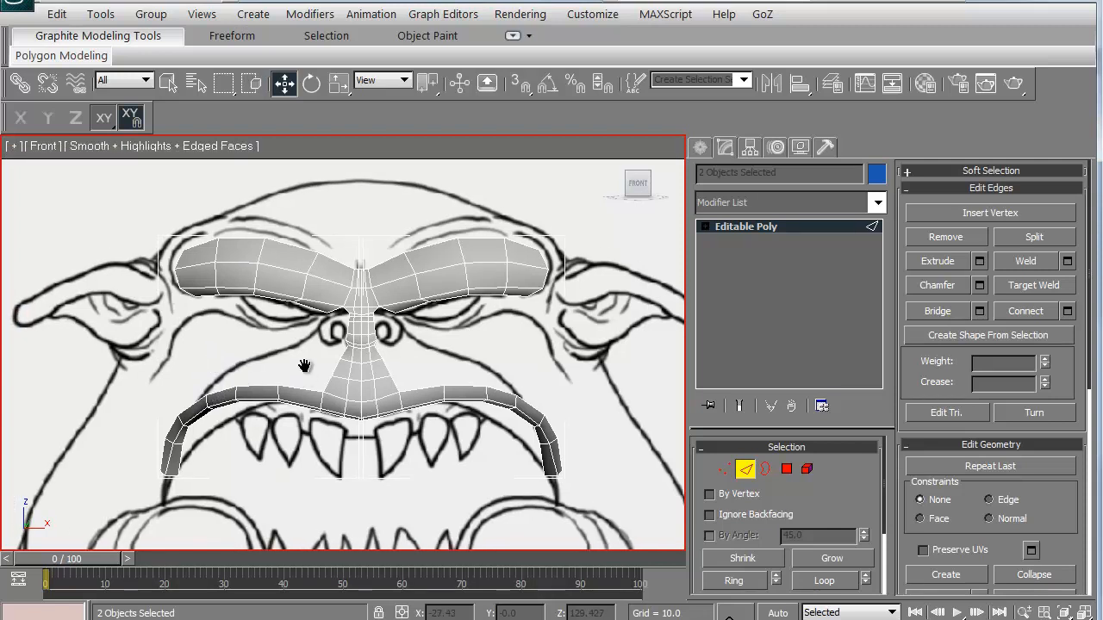
mouse_move(304, 366)
middle_down()
mouse_move(316, 337)
mouse_move(197, 332)
mouse_move(344, 343)
mouse_move(370, 374)
mouse_move(258, 327)
mouse_move(166, 308)
mouse_move(109, 327)
mouse_move(147, 328)
mouse_move(118, 340)
mouse_move(322, 277)
mouse_move(324, 346)
mouse_move(179, 342)
mouse_move(353, 342)
middle_up()
click(283, 83)
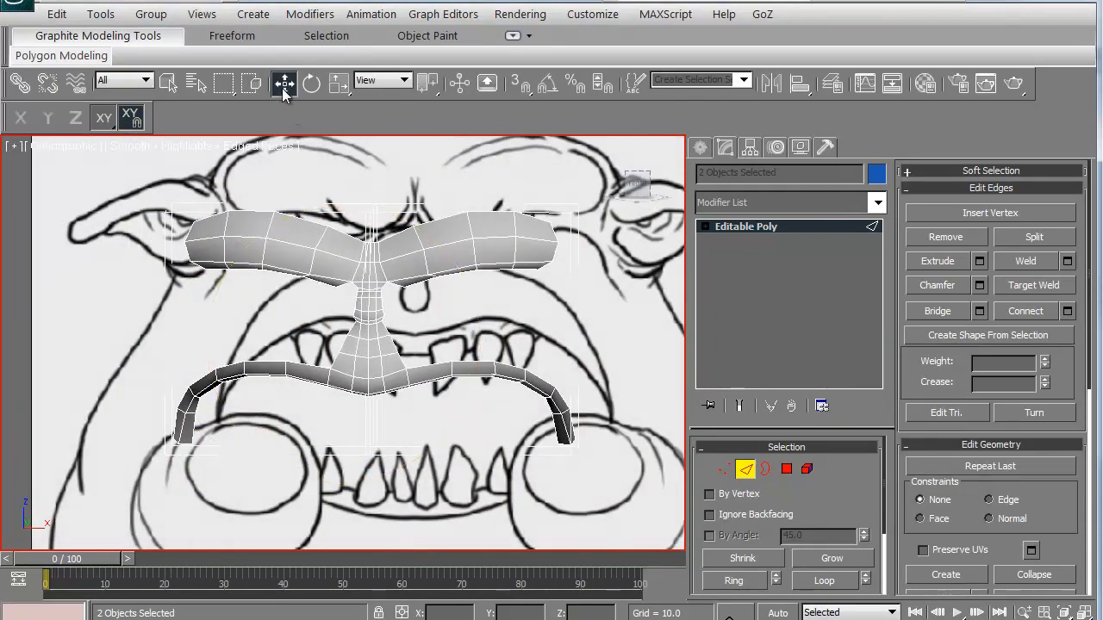
scroll(314, 325, down, 5)
scroll(315, 326, up, 3)
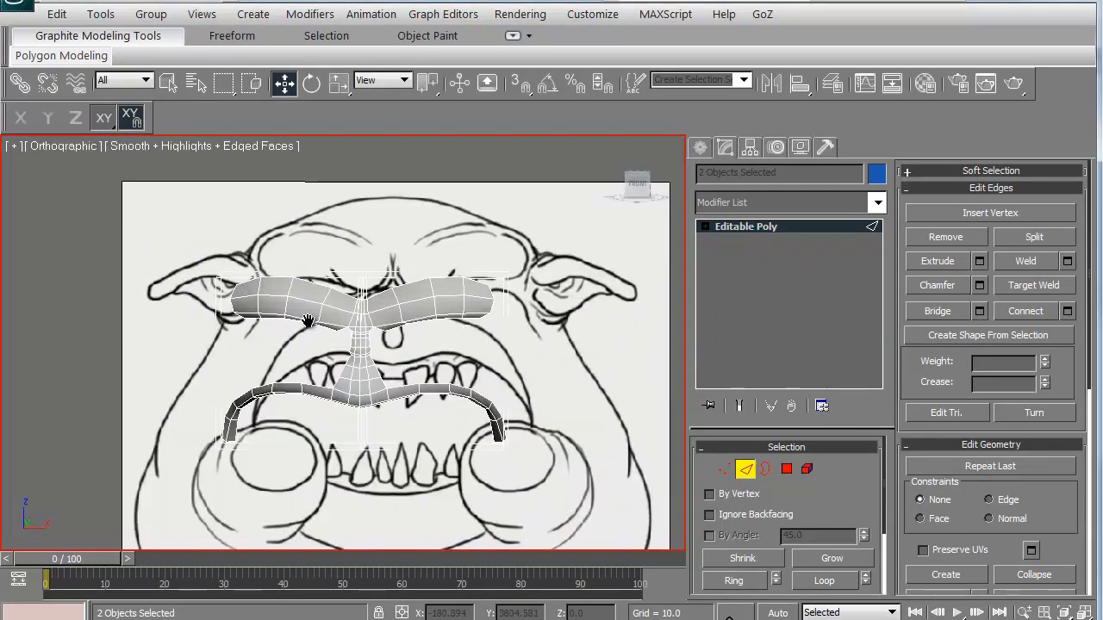
key(f)
scroll(410, 407, up, 1)
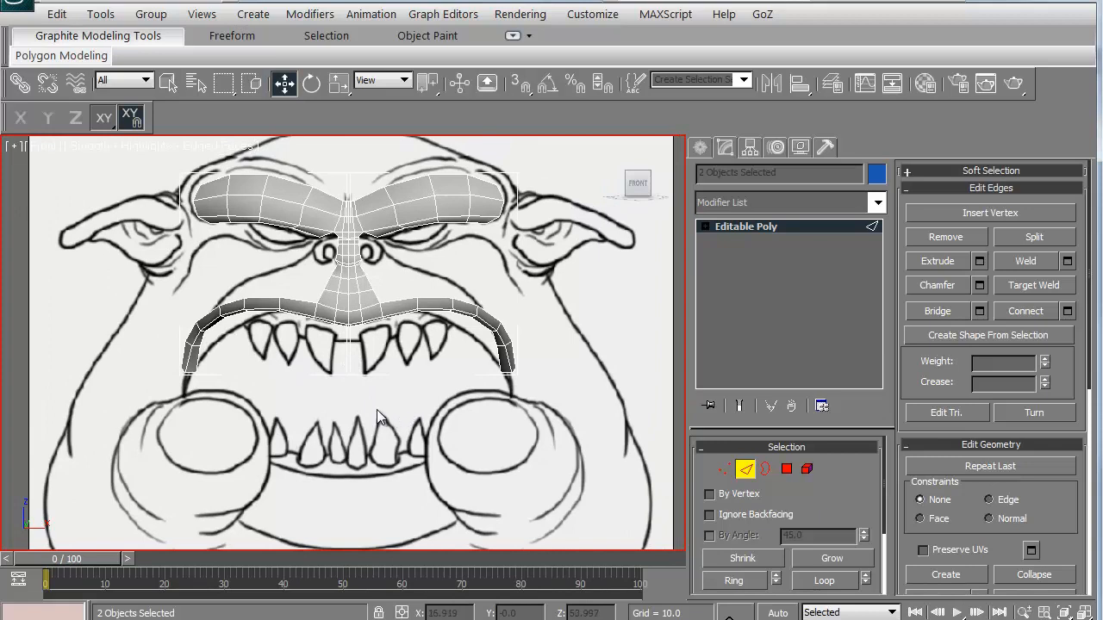